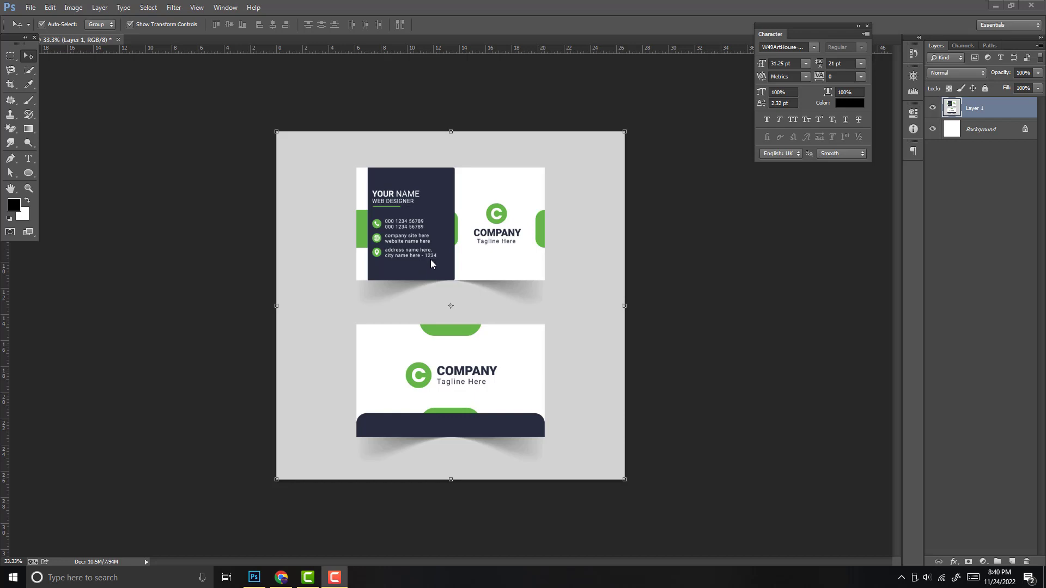
- Create a new document from the International Paper preset at A4 size and 300 pixels/inch, measured in inches
{"action": "left_click", "coordinate": [30, 8]}
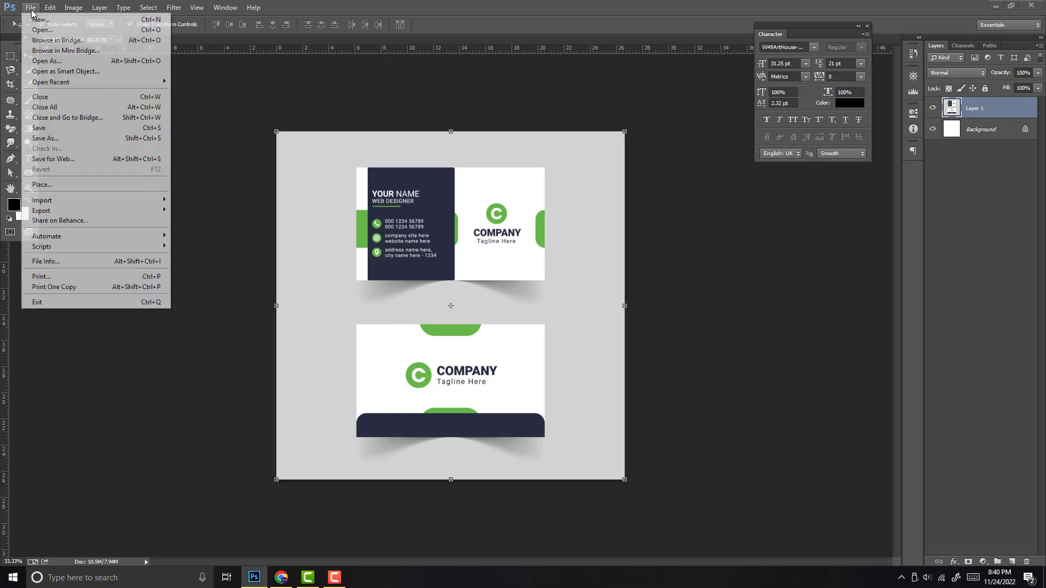
{"action": "left_click", "coordinate": [34, 20]}
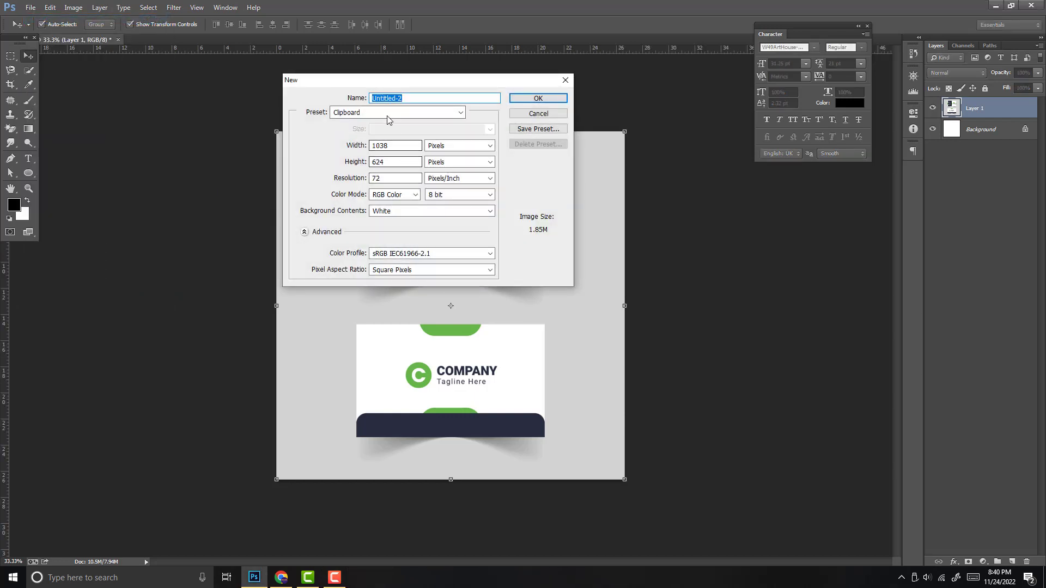
{"action": "left_click", "coordinate": [385, 112]}
{"action": "left_click", "coordinate": [376, 159]}
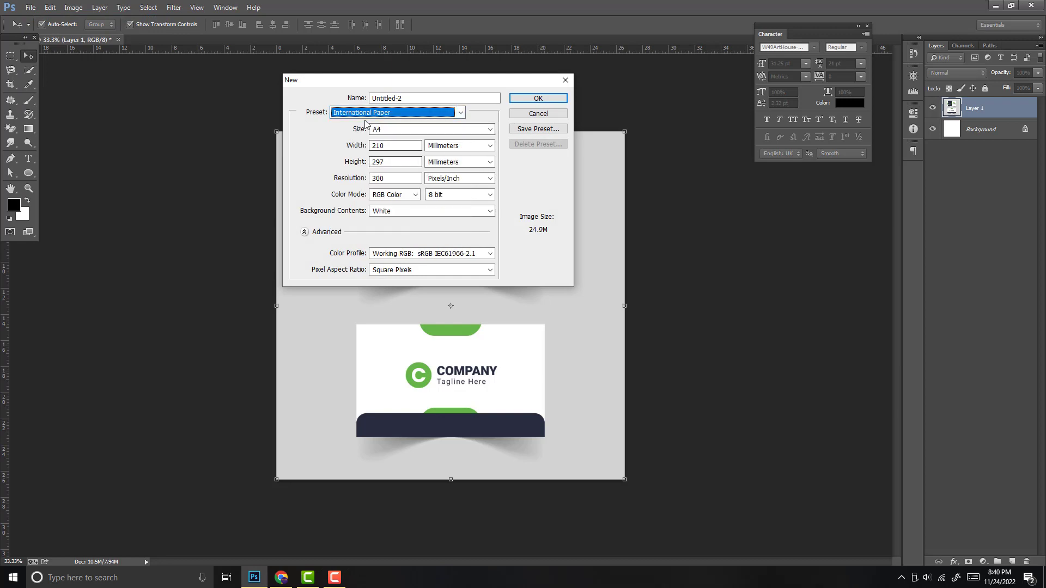
{"action": "left_click", "coordinate": [458, 145]}
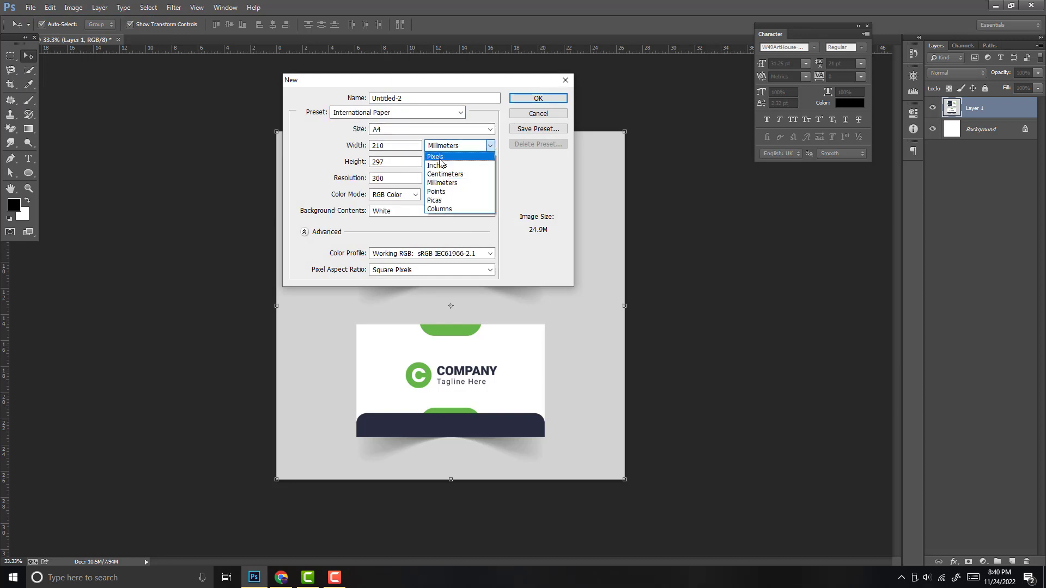
{"action": "left_click", "coordinate": [439, 166]}
{"action": "left_click", "coordinate": [537, 98]}
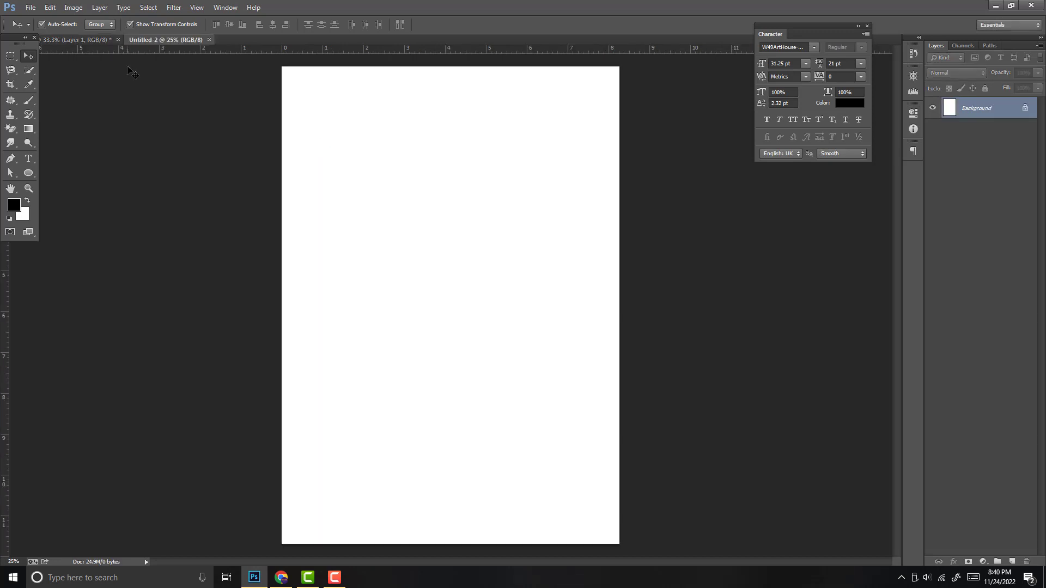
- Copy the upper business card from the mockup into the new A4 document and place it near the page's upper left corner
{"action": "left_click", "coordinate": [93, 42]}
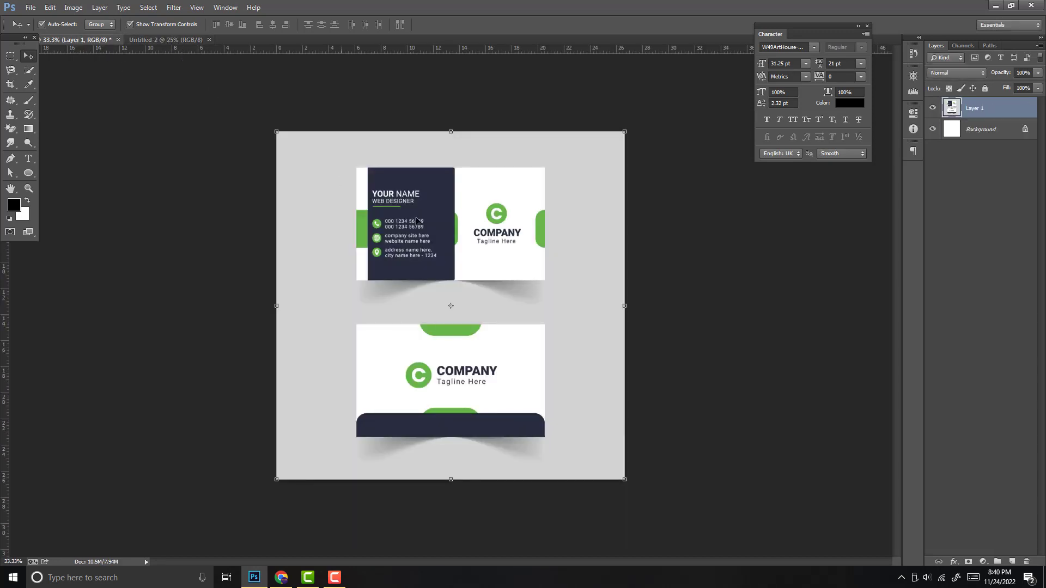
{"action": "key", "text": "m"}
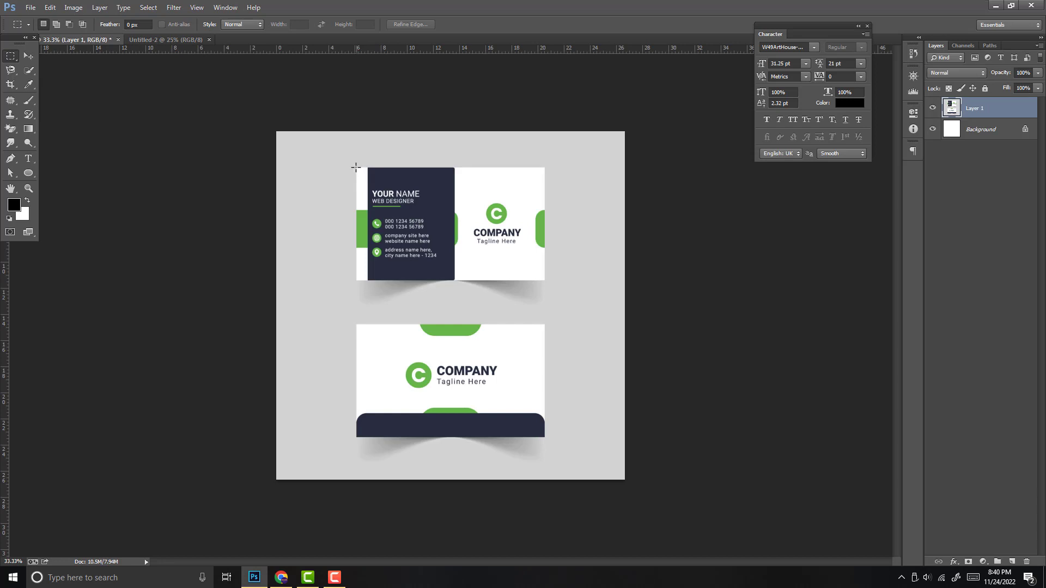
{"action": "left_click_drag", "start_coordinate": [357, 168], "coordinate": [544, 281]}
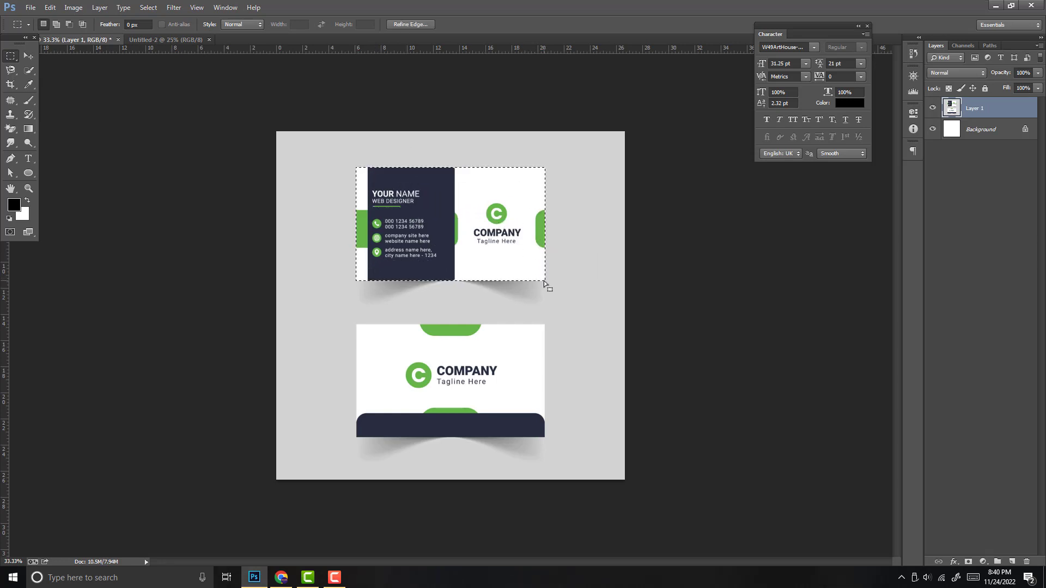
{"action": "key", "text": "ctrl+Tab"}
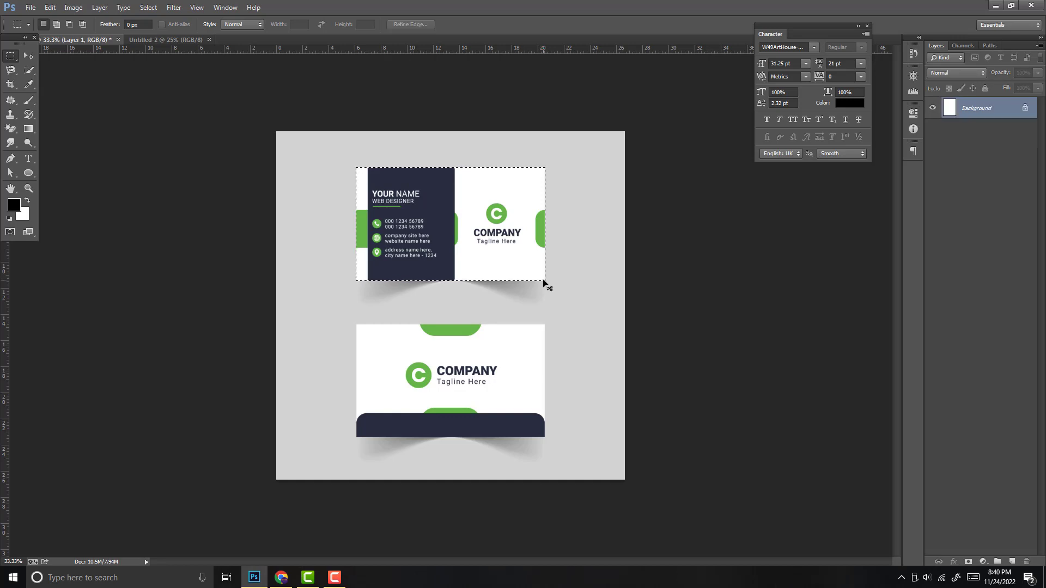
{"action": "key", "text": "ctrl+v"}
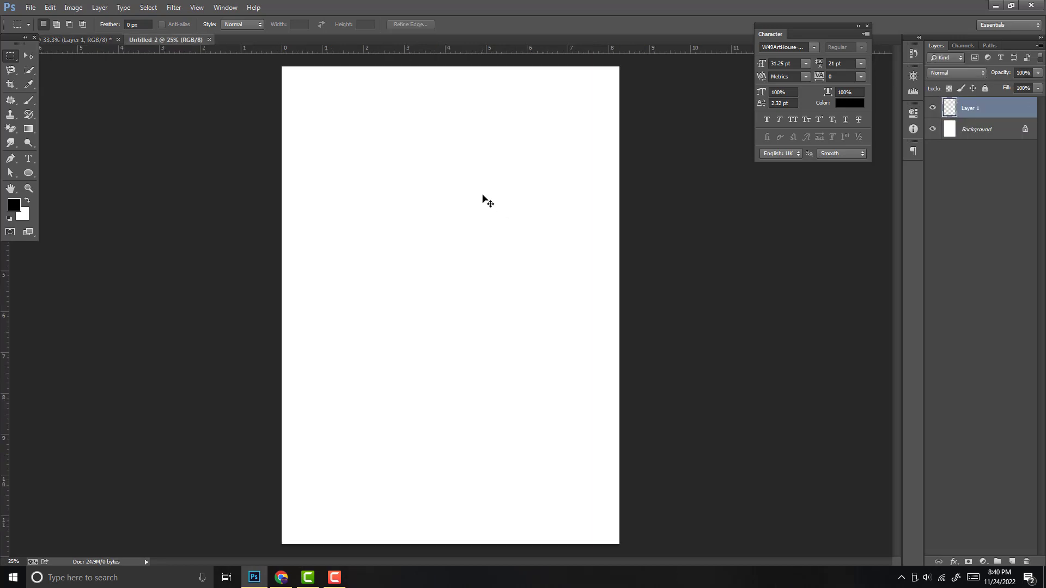
{"action": "key", "text": "v"}
{"action": "left_click_drag", "start_coordinate": [438, 275], "coordinate": [368, 129]}
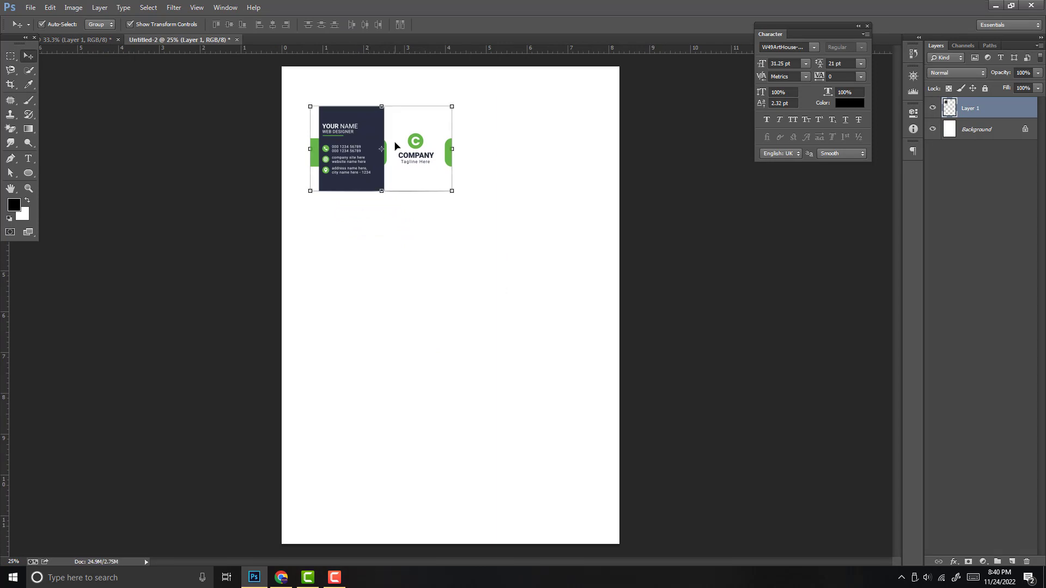
- Fill the Background layer with black and shift the business card slightly higher on the page
{"action": "left_click", "coordinate": [968, 131]}
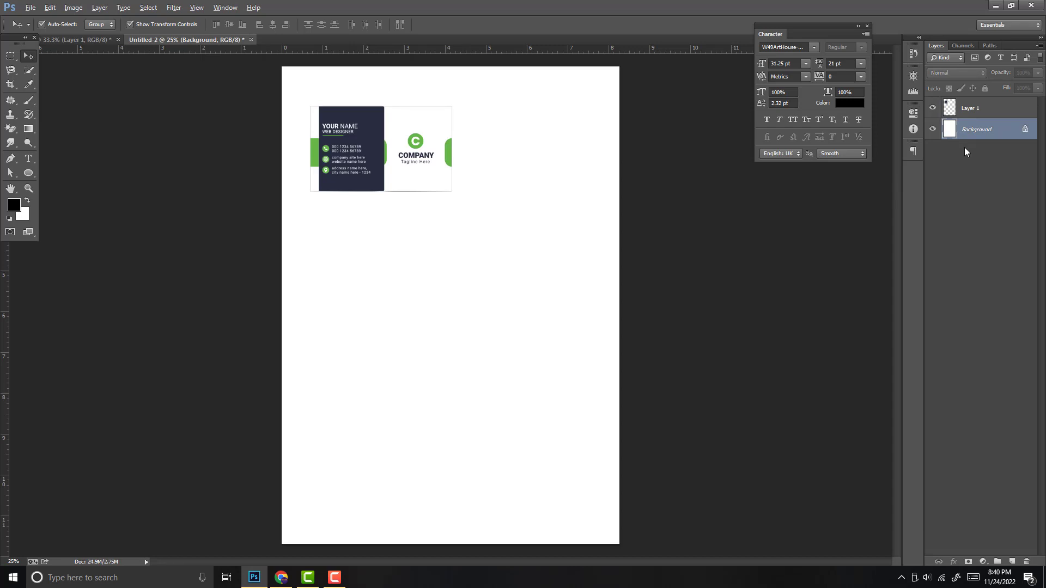
{"action": "key", "text": "alt+BackSpace"}
{"action": "left_click_drag", "start_coordinate": [385, 140], "coordinate": [382, 125]}
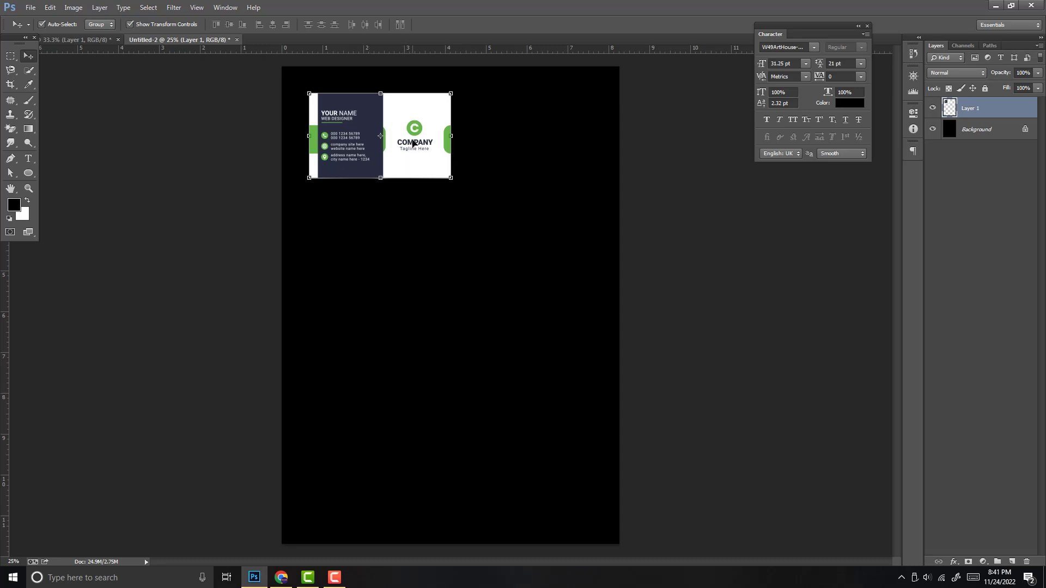
- Duplicate the business card beside the original and adjust the horizontal position of both cards on the page
{"action": "left_click_drag", "start_coordinate": [409, 143], "coordinate": [552, 138]}
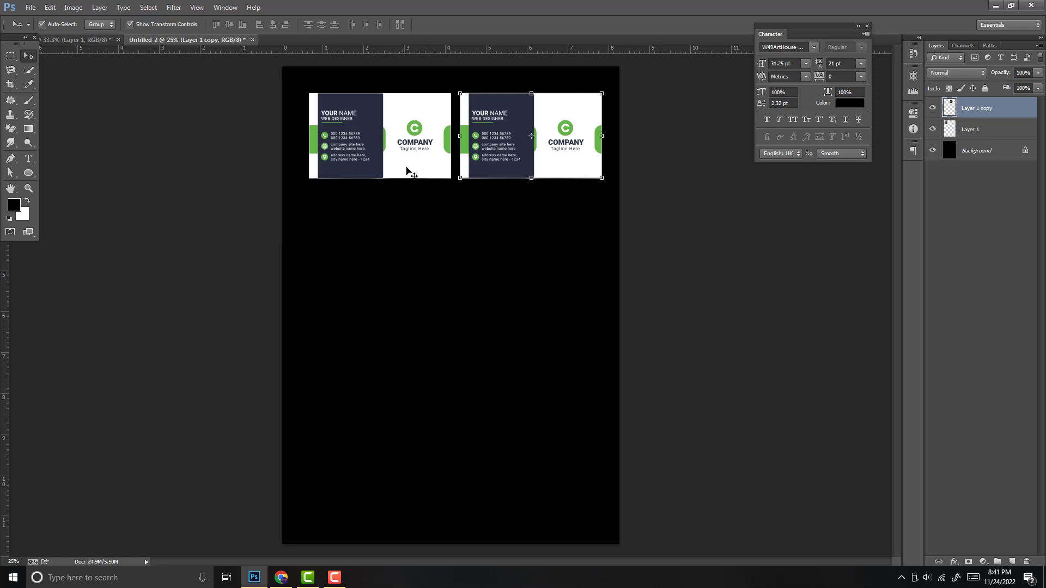
{"action": "left_click", "coordinate": [372, 131]}
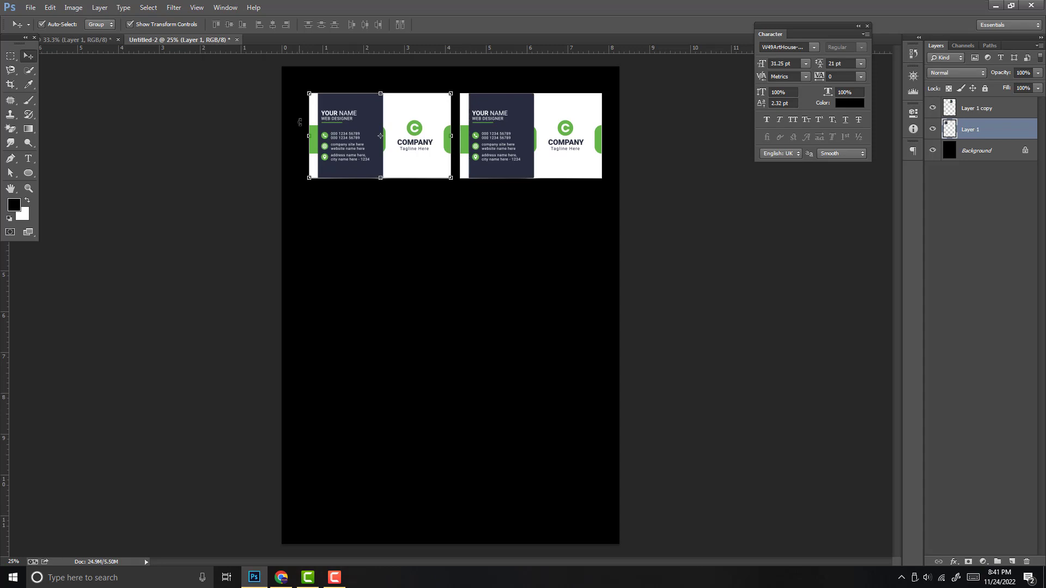
{"action": "left_click", "coordinate": [599, 139]}
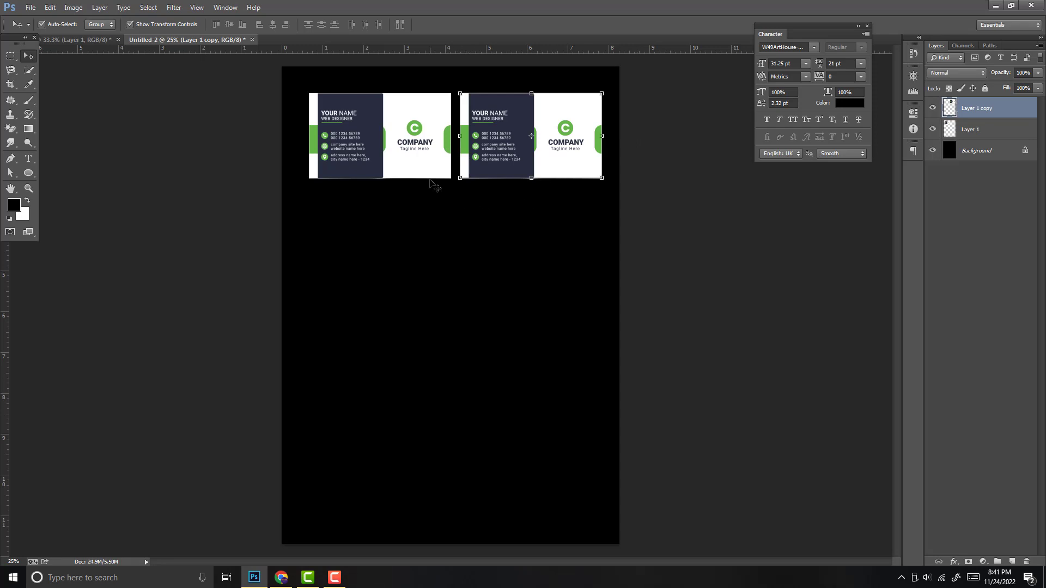
{"action": "left_click_drag", "start_coordinate": [409, 157], "coordinate": [506, 147]}
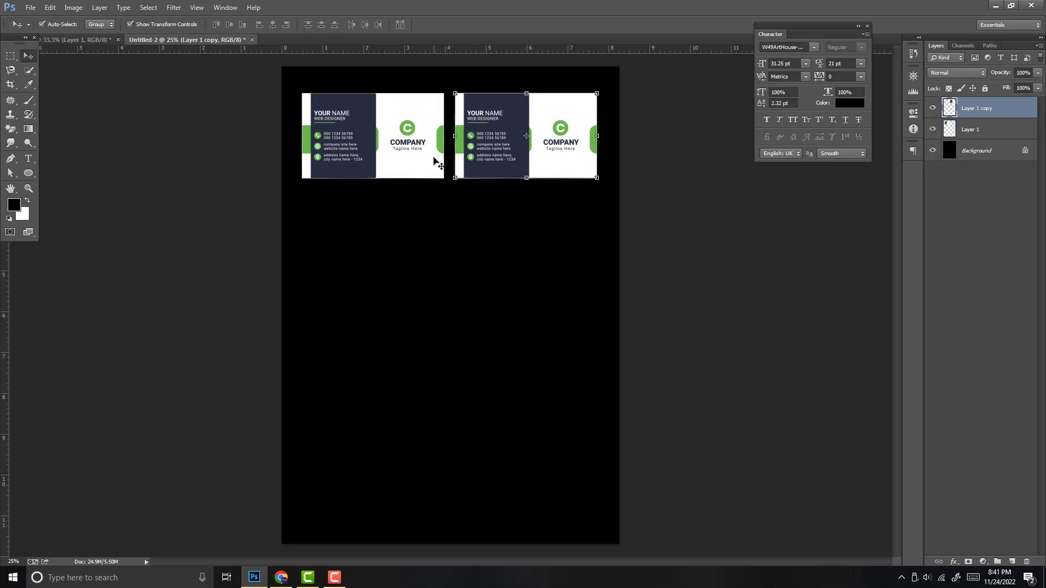
{"action": "left_click", "coordinate": [197, 7]}
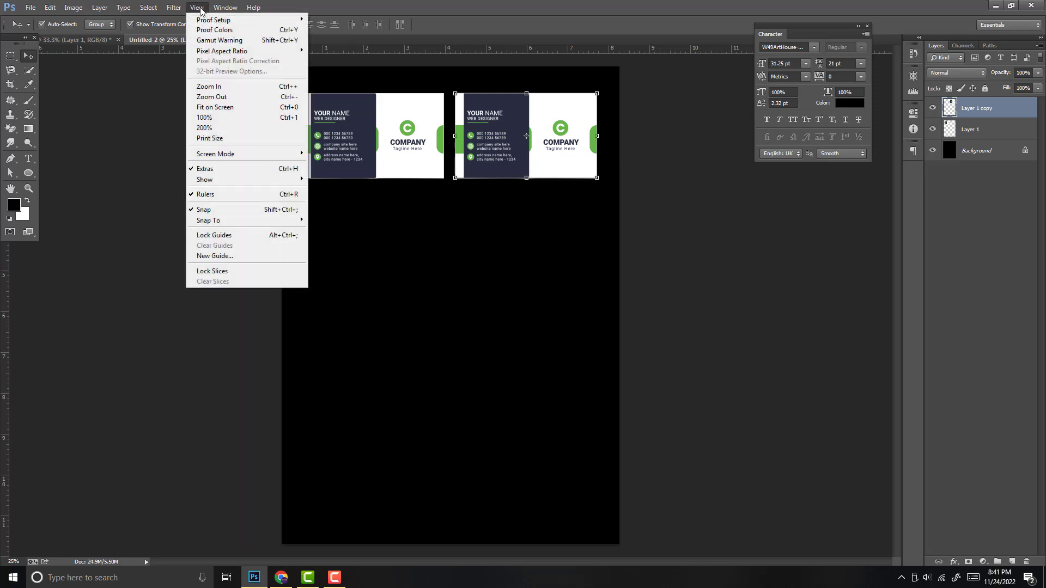
{"action": "left_click", "coordinate": [224, 244]}
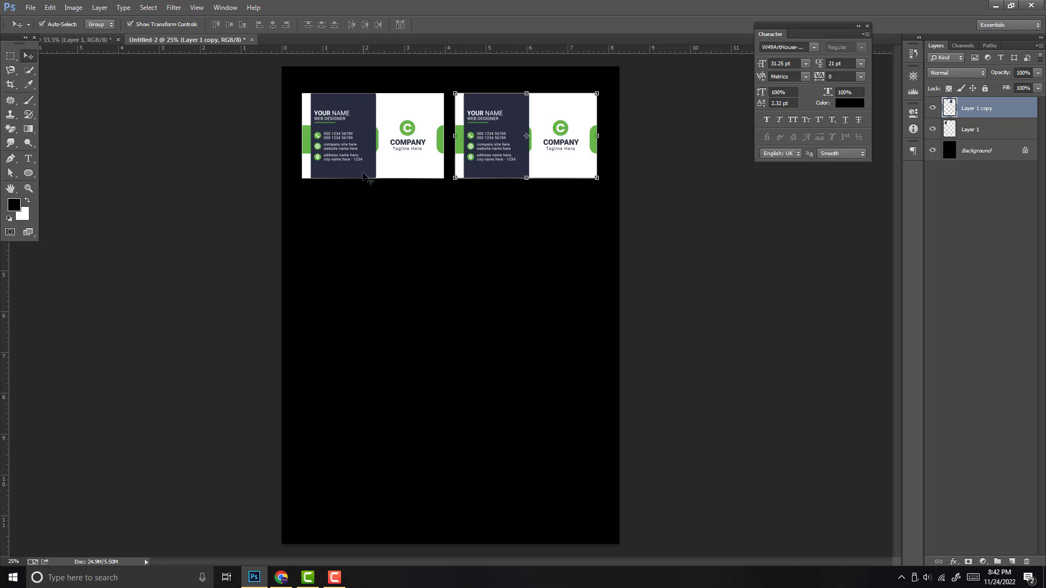
{"action": "left_click", "coordinate": [173, 8]}
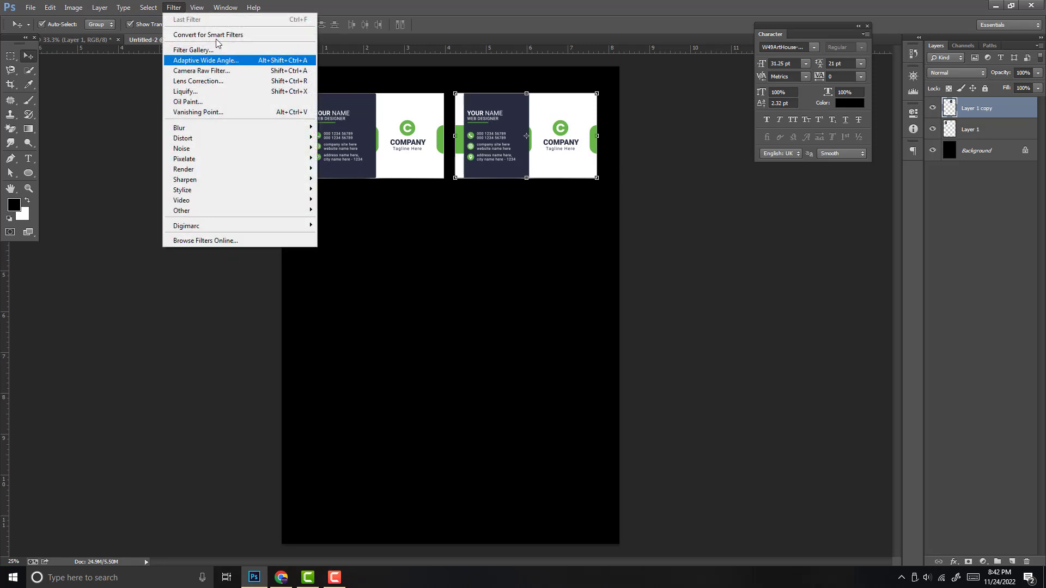
{"action": "mouse_move", "coordinate": [196, 7]}
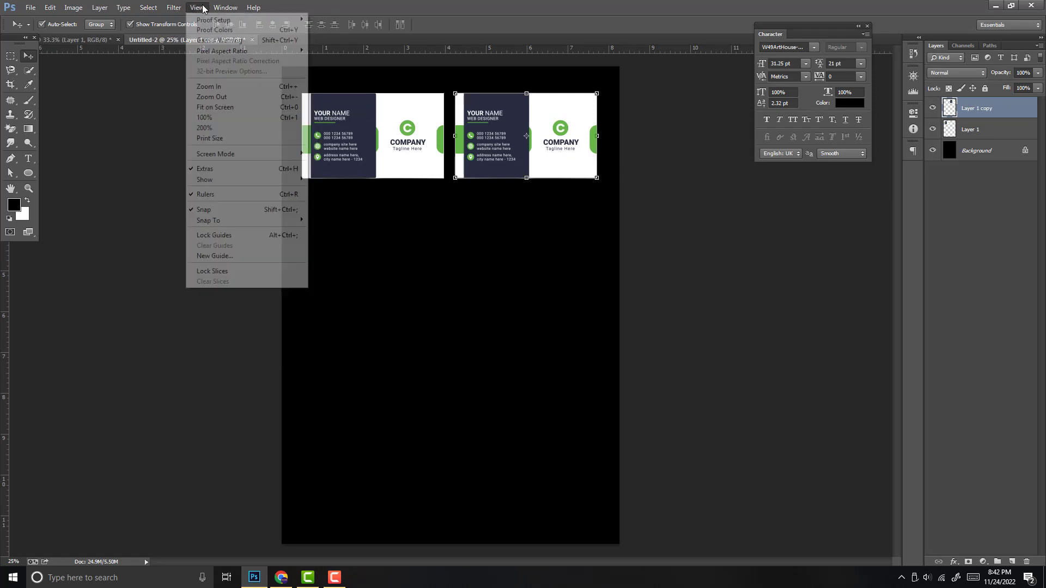
{"action": "left_click", "coordinate": [434, 3]}
- Narrow the gap between the two cards and duplicate the pair down the page to form five rows
{"action": "left_click_drag", "start_coordinate": [368, 130], "coordinate": [373, 131]}
{"action": "left_click", "coordinate": [504, 143]}
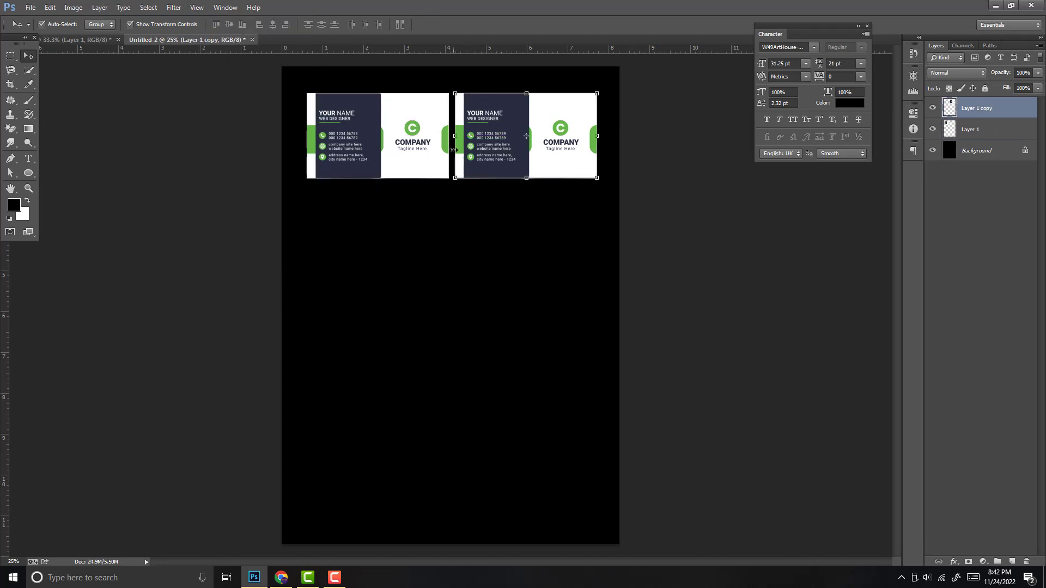
{"action": "left_click", "coordinate": [408, 142]}
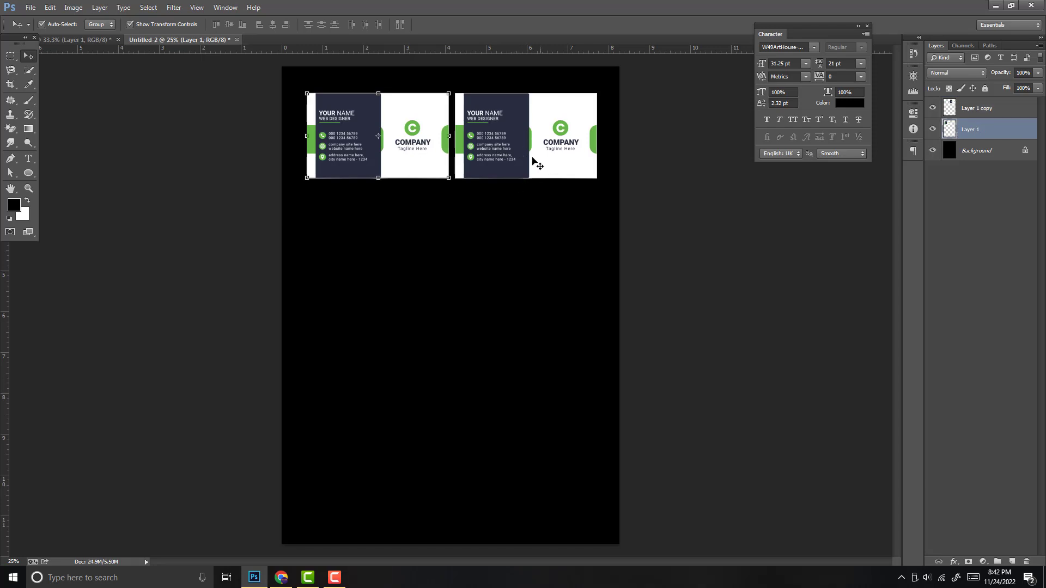
{"action": "left_click", "coordinate": [502, 127], "text": "shift"}
{"action": "left_click_drag", "start_coordinate": [502, 128], "coordinate": [472, 481]}
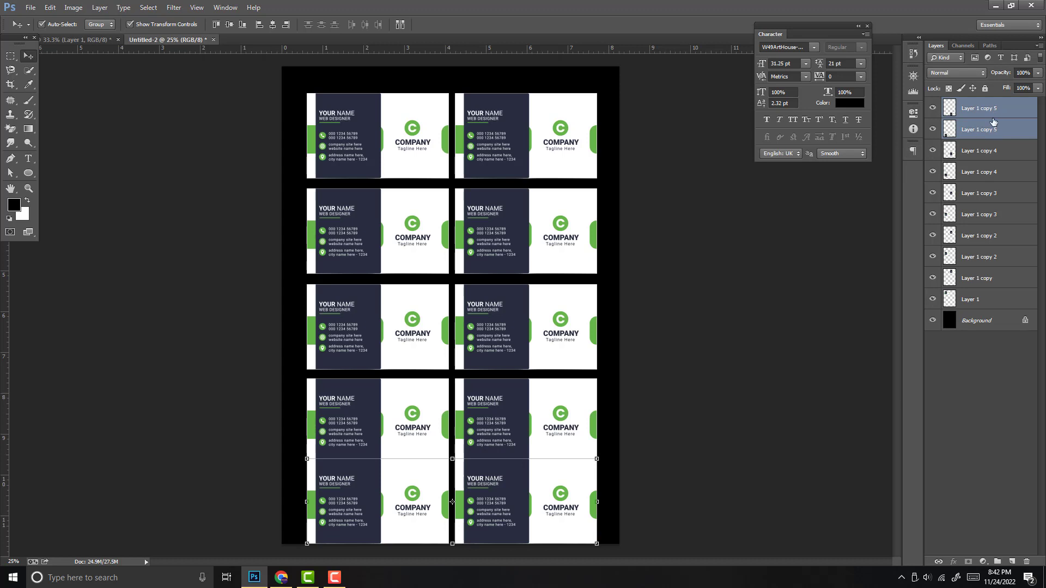
- Move all ten business cards up together so the grid sits vertically centred on the page
{"action": "left_click", "coordinate": [992, 113]}
{"action": "left_click", "coordinate": [969, 300], "text": "shift"}
{"action": "left_click_drag", "start_coordinate": [491, 148], "coordinate": [489, 131]}
- Nudge the second row of cards up to narrow its gap to the first row
{"action": "left_click", "coordinate": [438, 217]}
{"action": "left_click", "coordinate": [495, 203], "text": "shift"}
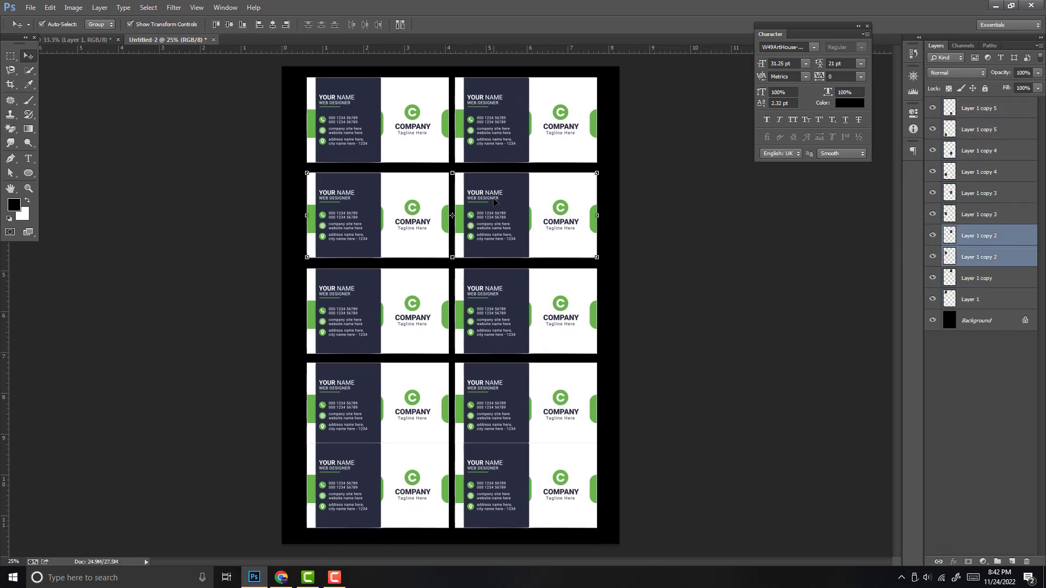
{"action": "key", "text": "shift+Up"}
{"action": "key", "text": "shift+Up"}
- Nudge the third row of cards up toward the second row
{"action": "left_click", "coordinate": [382, 301]}
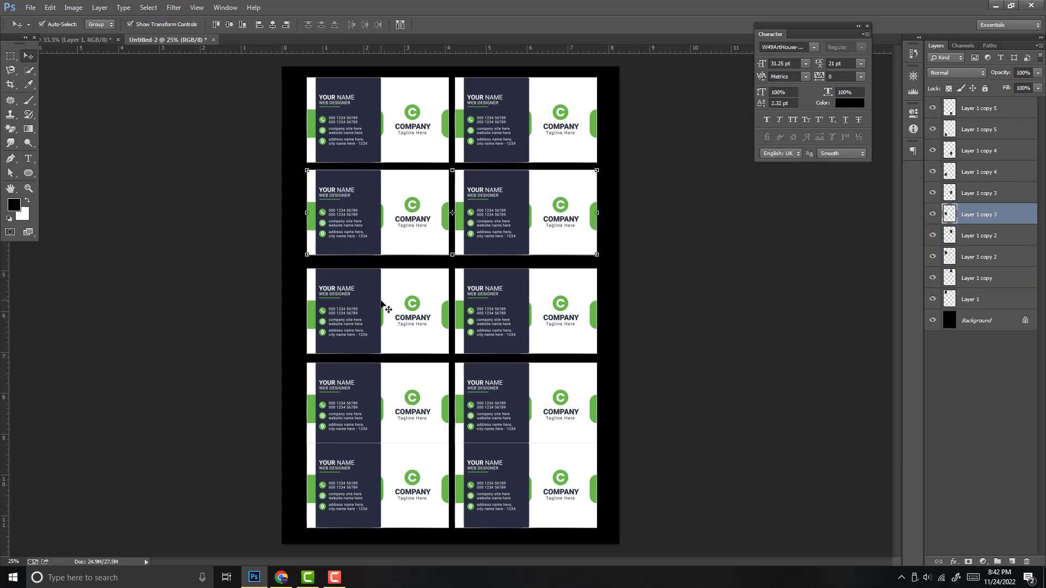
{"action": "left_click", "coordinate": [501, 295], "text": "shift"}
{"action": "key", "text": "shift+Up"}
{"action": "key", "text": "shift+Up"}
{"action": "key", "text": "shift+Up"}
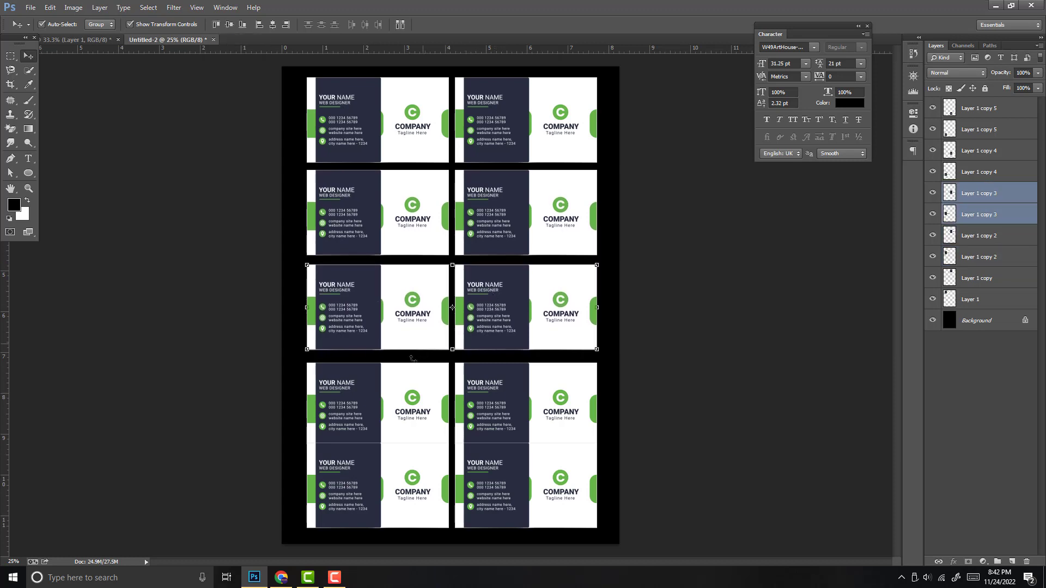
- Nudge the fourth row of cards up so it separates from the fifth row
{"action": "left_click", "coordinate": [410, 390]}
{"action": "left_click", "coordinate": [502, 389], "text": "shift"}
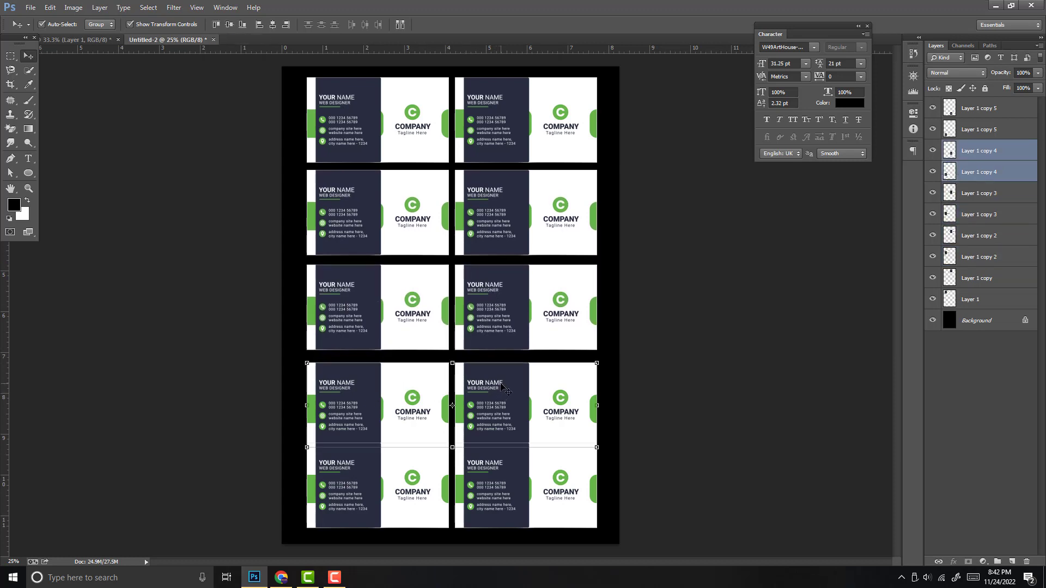
{"action": "key", "text": "shift+Up"}
{"action": "key", "text": "shift+Up"}
{"action": "key", "text": "shift+Up"}
{"action": "key", "text": "shift+Up"}
{"action": "key", "text": "shift+Up"}
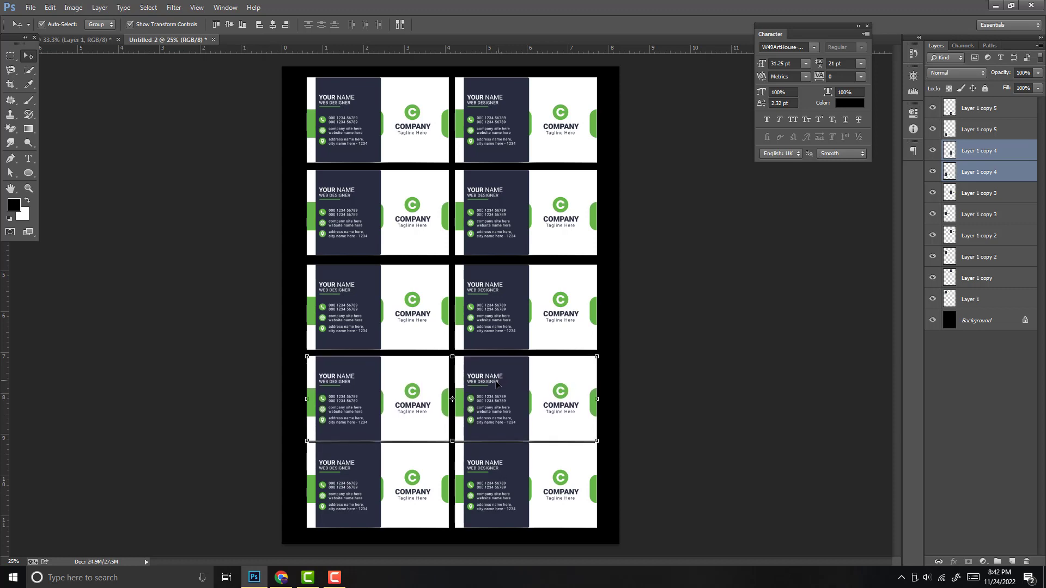
- Nudge the third and fourth rows up together to even out the spacing above and below them
{"action": "left_click", "coordinate": [410, 300], "text": "shift"}
{"action": "left_click", "coordinate": [492, 292], "text": "shift"}
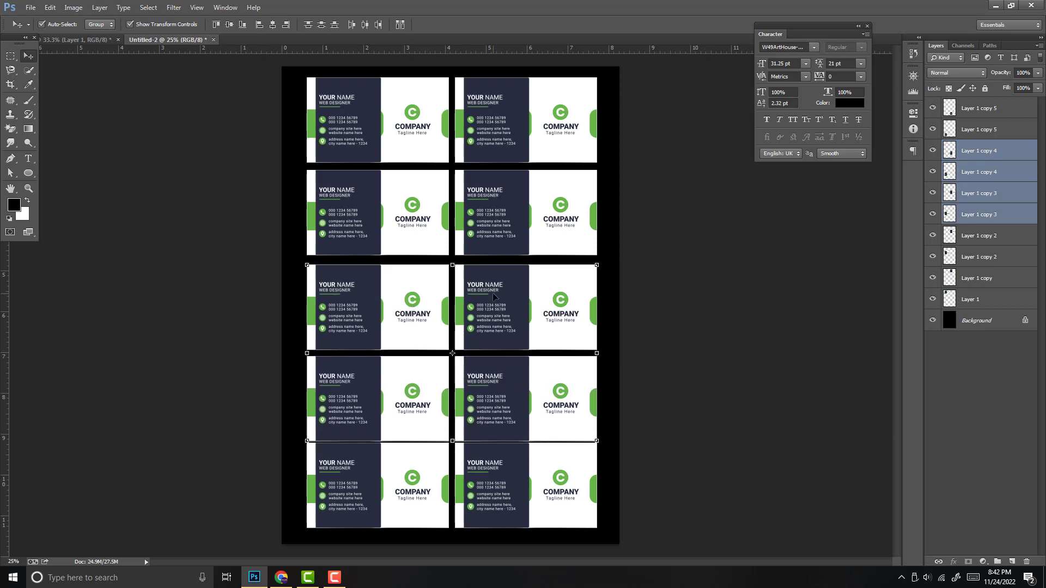
{"action": "key", "text": "shift+Up"}
{"action": "key", "text": "shift+Up"}
{"action": "key", "text": "shift+Up"}
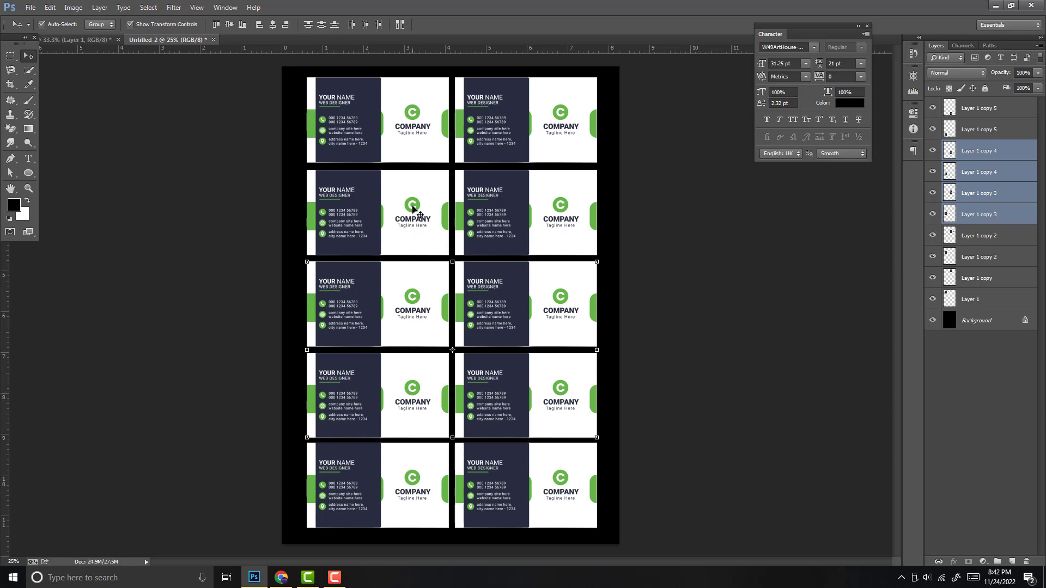
- Add the second row to the selection and nudge the three middle rows up together
{"action": "left_click", "coordinate": [416, 212], "text": "shift"}
{"action": "left_click", "coordinate": [521, 204], "text": "shift"}
{"action": "key", "text": "shift+Up"}
{"action": "key", "text": "shift+Up"}
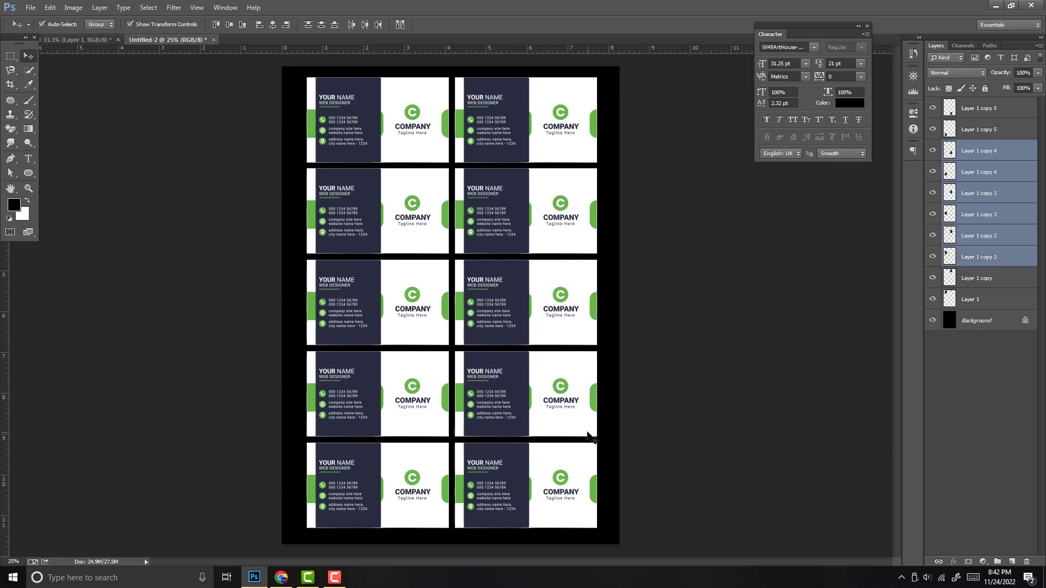
- Nudge the fifth row of cards slightly down to match the other row gaps, and deselect it
{"action": "left_click", "coordinate": [409, 478]}
{"action": "left_click", "coordinate": [501, 467], "text": "shift"}
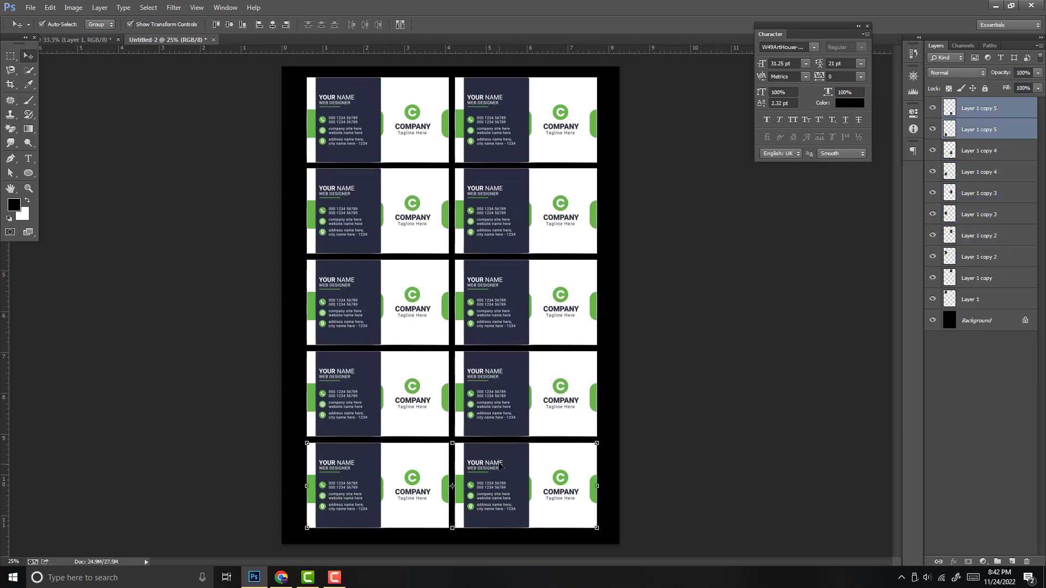
{"action": "left_click", "coordinate": [547, 442]}
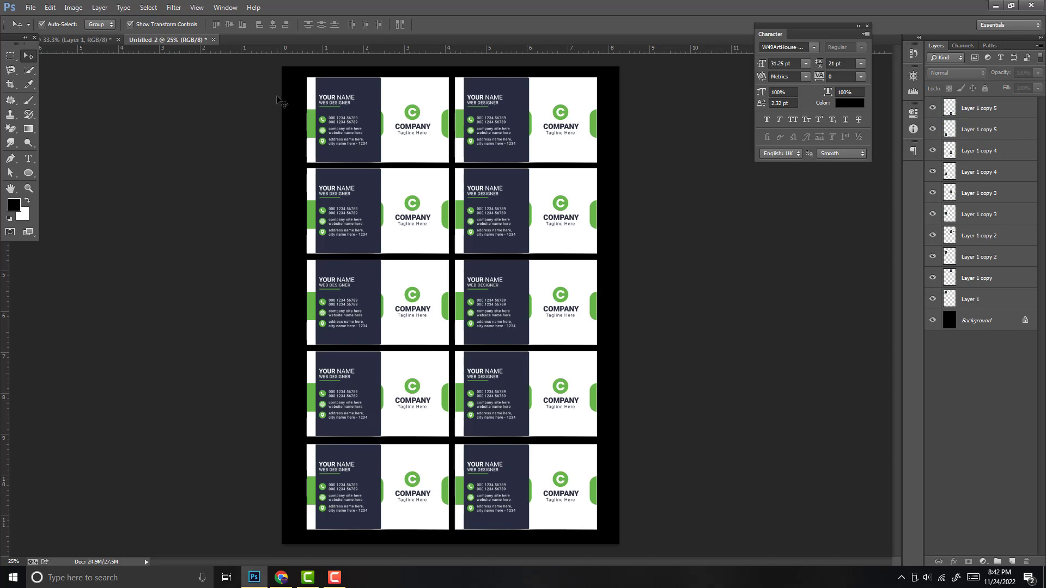
{"action": "left_click", "coordinate": [197, 7]}
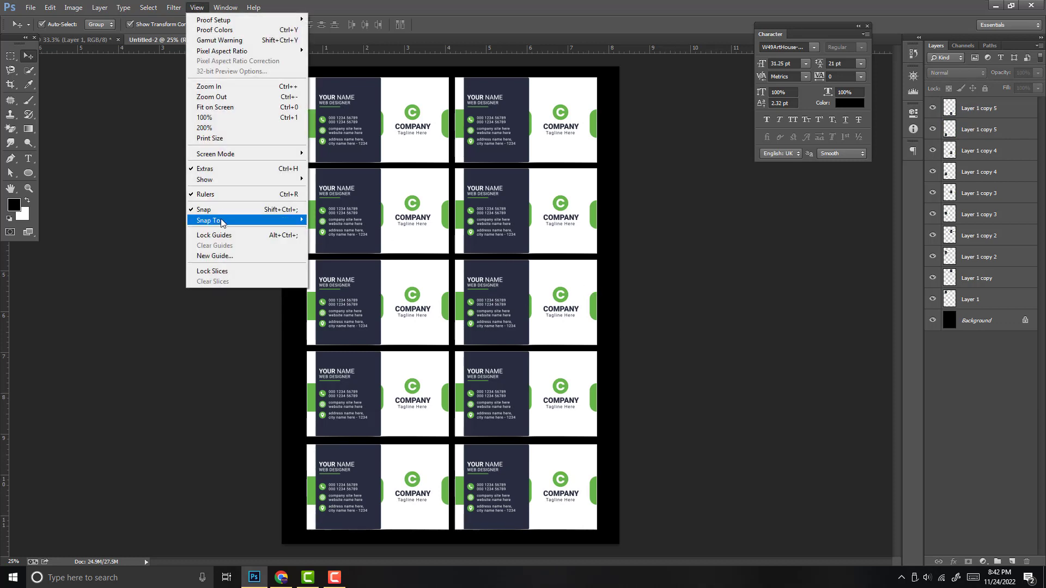
{"action": "left_click", "coordinate": [224, 248]}
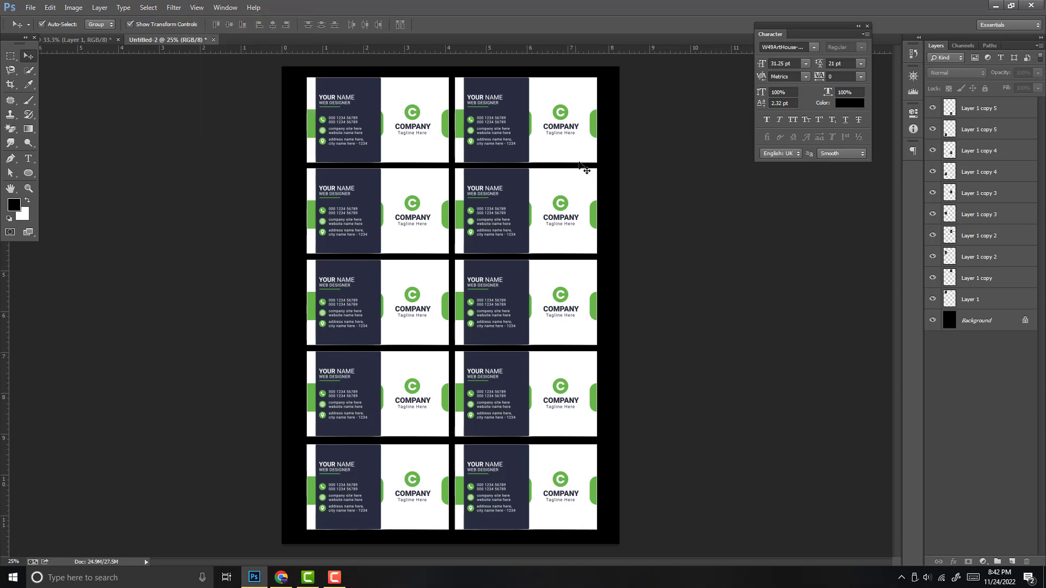
- Set up the Rectangle Tool in Shape mode with a yellow fill
{"action": "left_click", "coordinate": [29, 178]}
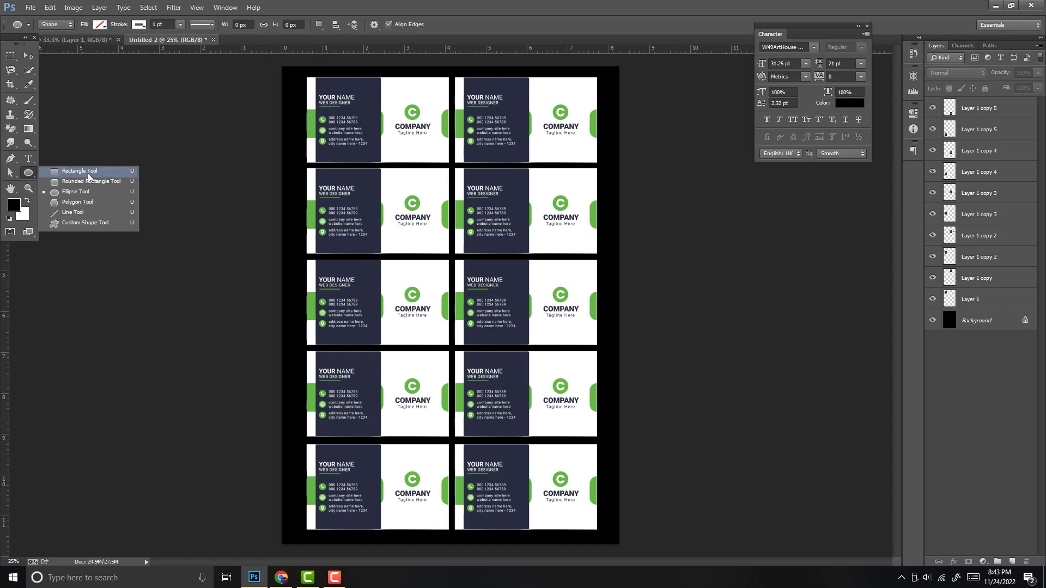
{"action": "left_click", "coordinate": [90, 172]}
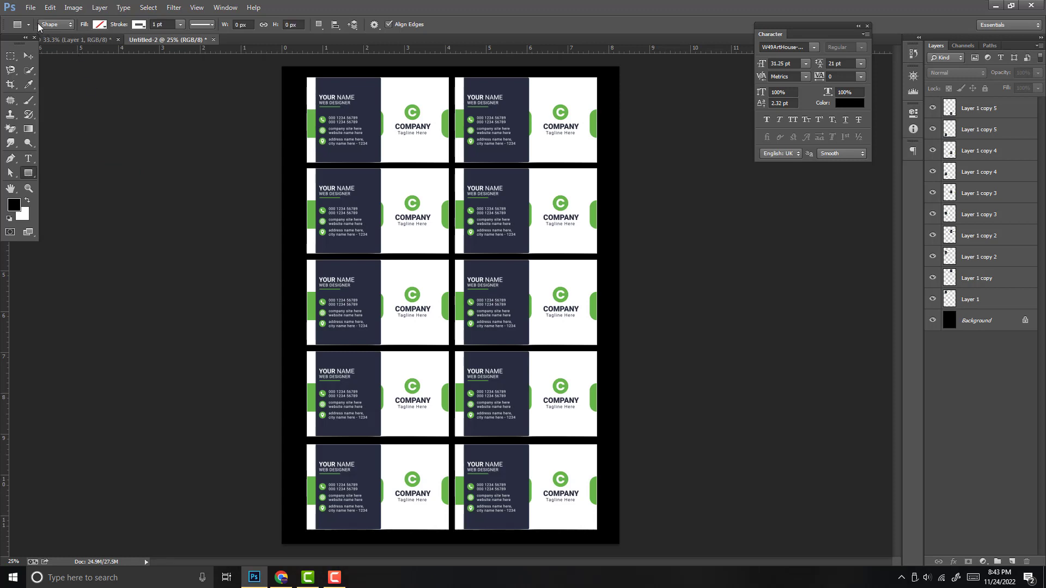
{"action": "left_click", "coordinate": [65, 27]}
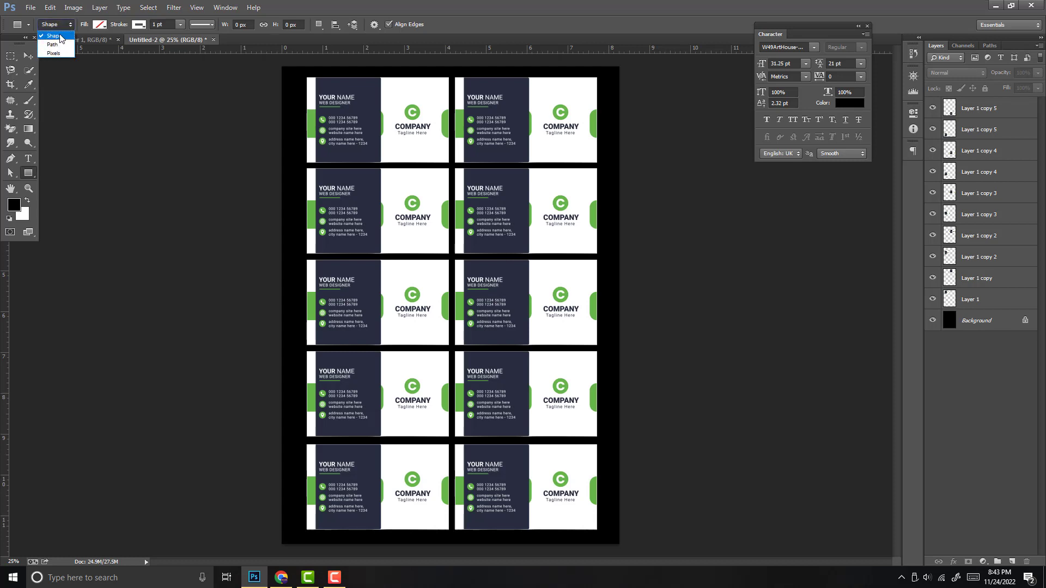
{"action": "left_click", "coordinate": [59, 36]}
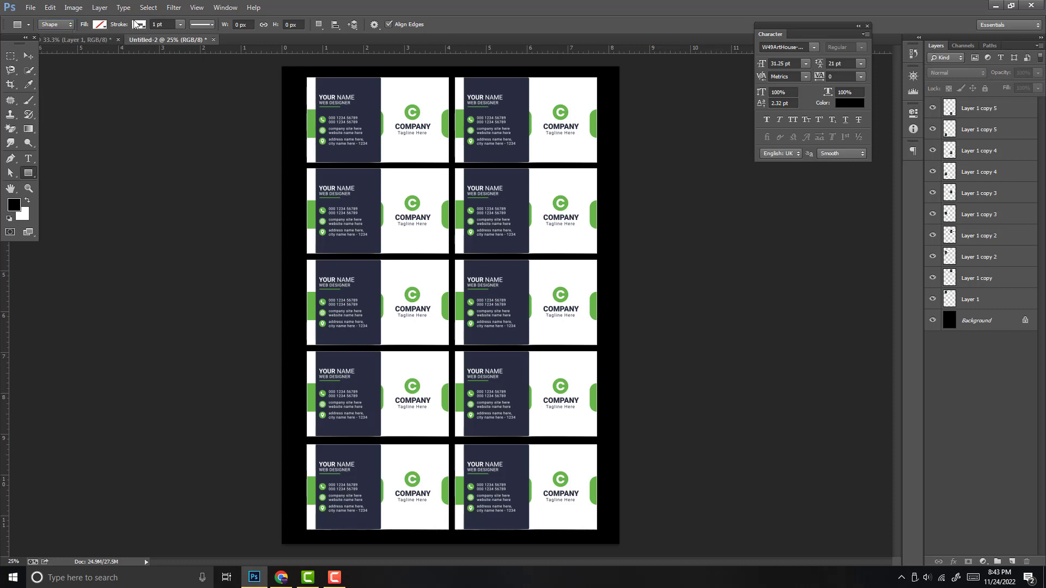
{"action": "left_click", "coordinate": [99, 24]}
{"action": "left_click", "coordinate": [104, 28]}
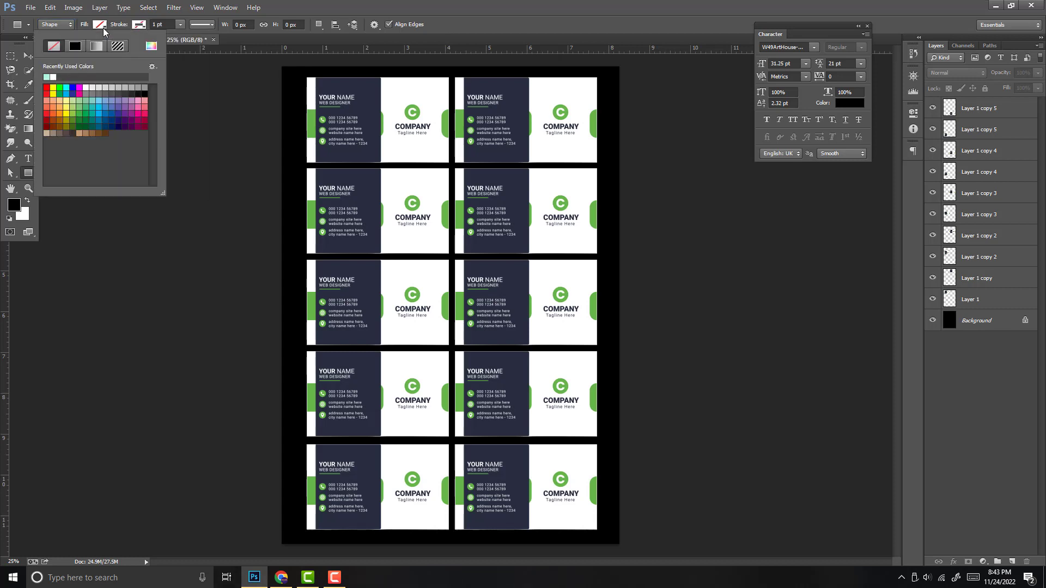
{"action": "left_click", "coordinate": [54, 88]}
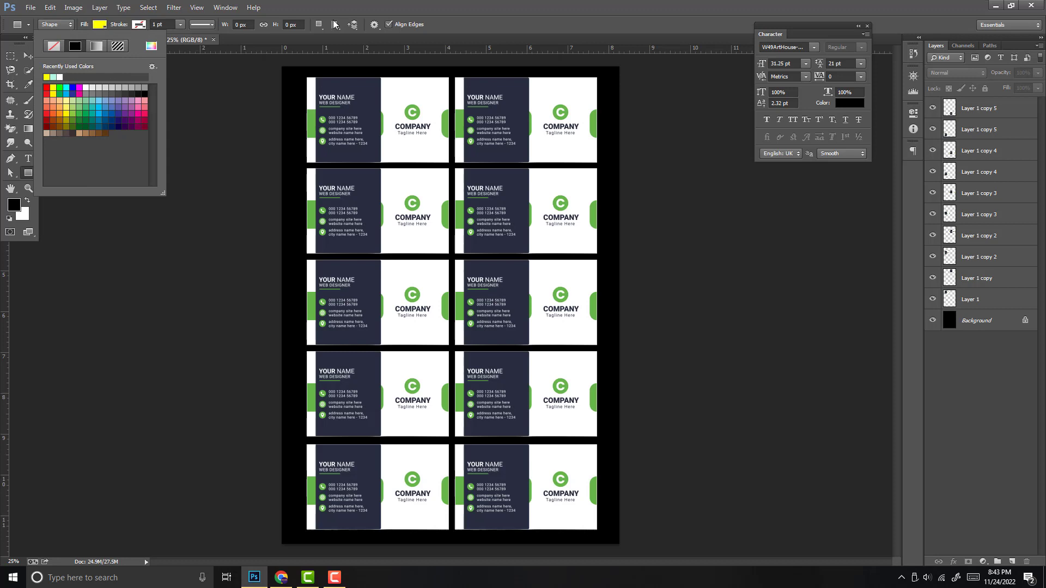
{"action": "key", "text": "Return"}
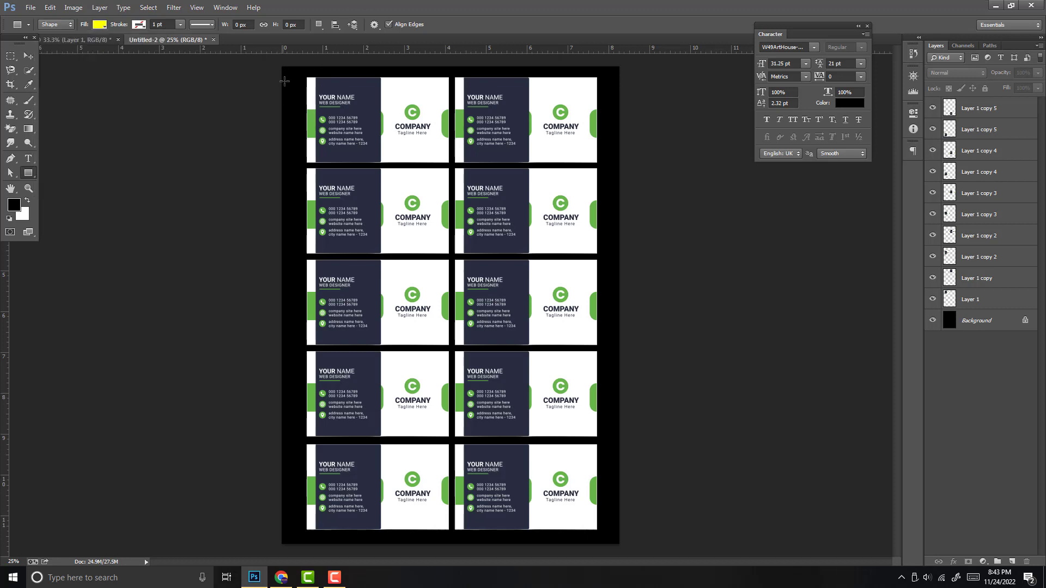
- Draw a full-height yellow strip about 92 px wide and snap it to the page's left edge
{"action": "left_click_drag", "start_coordinate": [284, 82], "coordinate": [294, 545]}
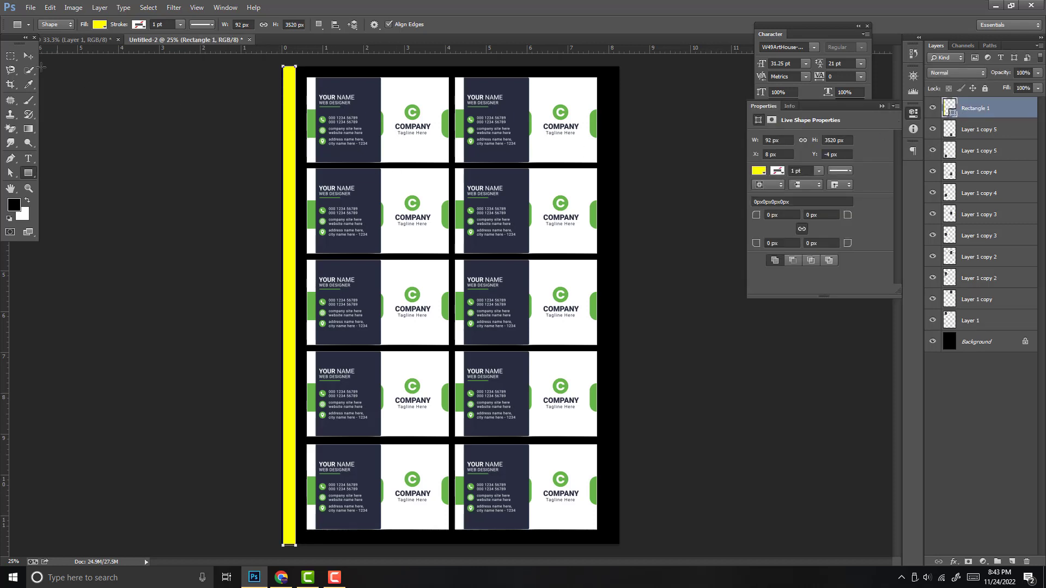
{"action": "left_click", "coordinate": [29, 56]}
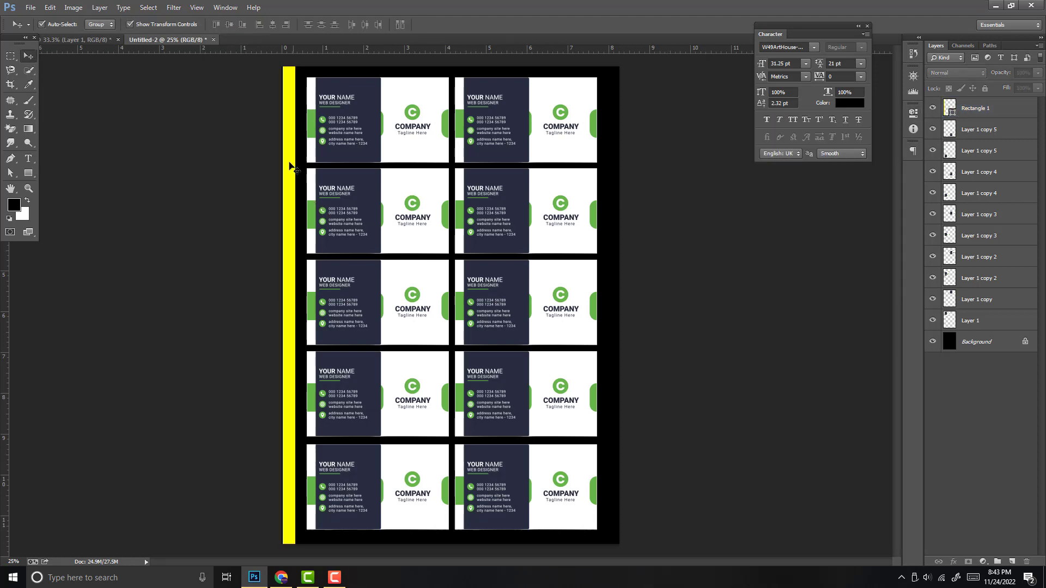
{"action": "left_click_drag", "start_coordinate": [288, 162], "coordinate": [293, 162]}
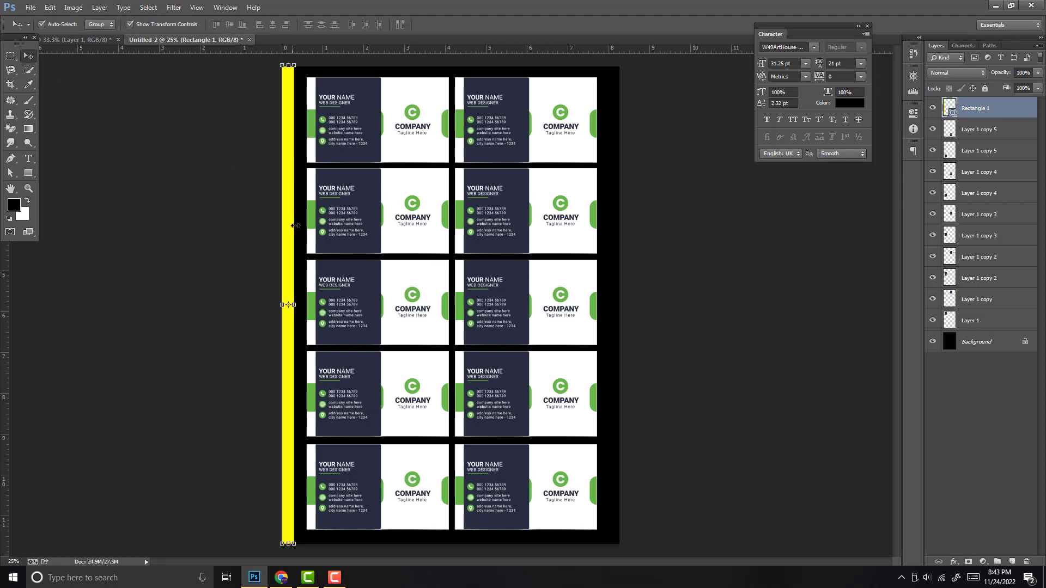
- Widen the yellow strip to 116.30% by stretching its inner edge toward the cards
{"action": "scroll", "coordinate": [293, 226], "scroll_direction": "up", "scroll_amount": 3}
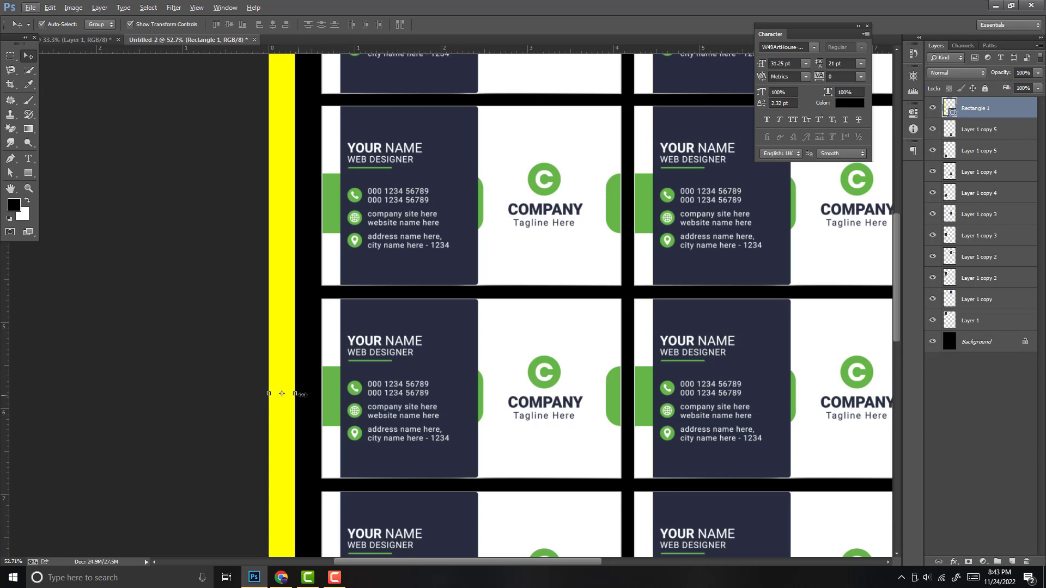
{"action": "left_click_drag", "start_coordinate": [295, 393], "coordinate": [298, 393]}
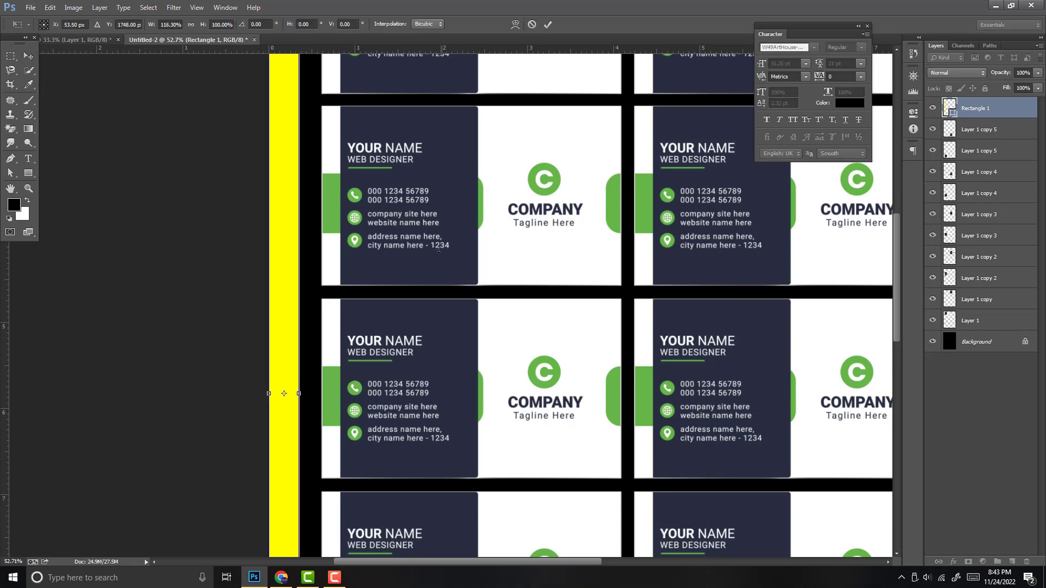
{"action": "scroll", "coordinate": [337, 217], "scroll_direction": "down", "scroll_amount": 3}
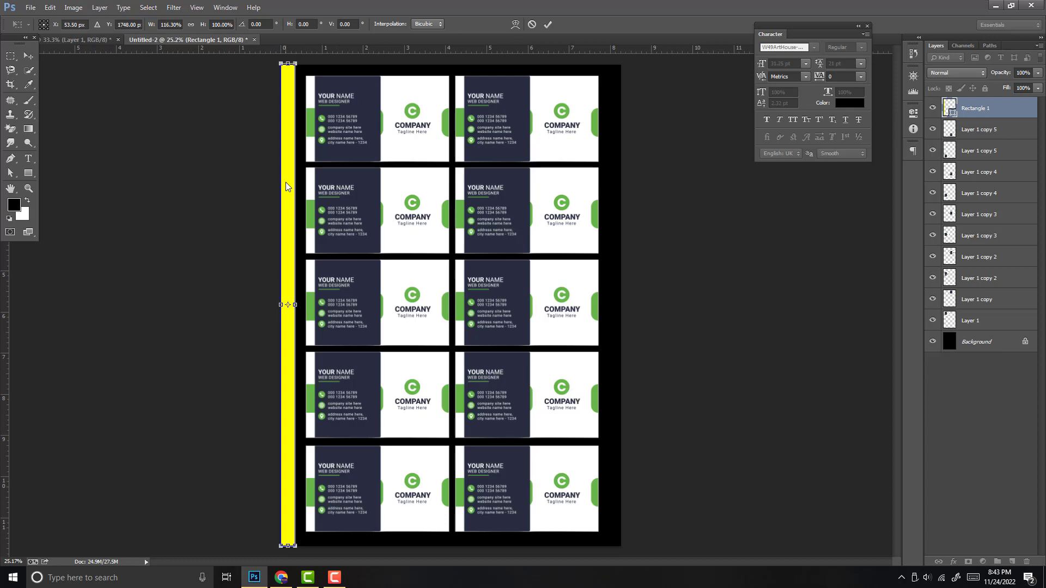
{"action": "key", "text": "Return"}
- Check the Snap To options and test how the yellow strip snaps to the page's left edge
{"action": "mouse_move", "coordinate": [289, 188]}
{"action": "left_mouse_down"}
{"action": "mouse_move", "coordinate": [305, 200]}
{"action": "mouse_move", "coordinate": [292, 197]}
{"action": "left_mouse_up"}
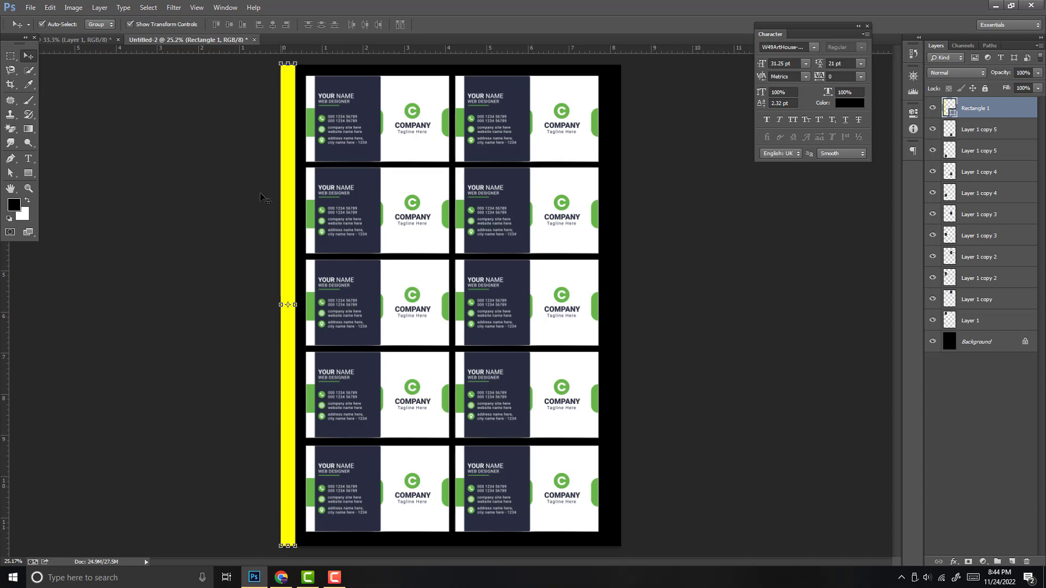
{"action": "left_click_drag", "start_coordinate": [304, 118], "coordinate": [286, 119]}
{"action": "left_click", "coordinate": [197, 7]}
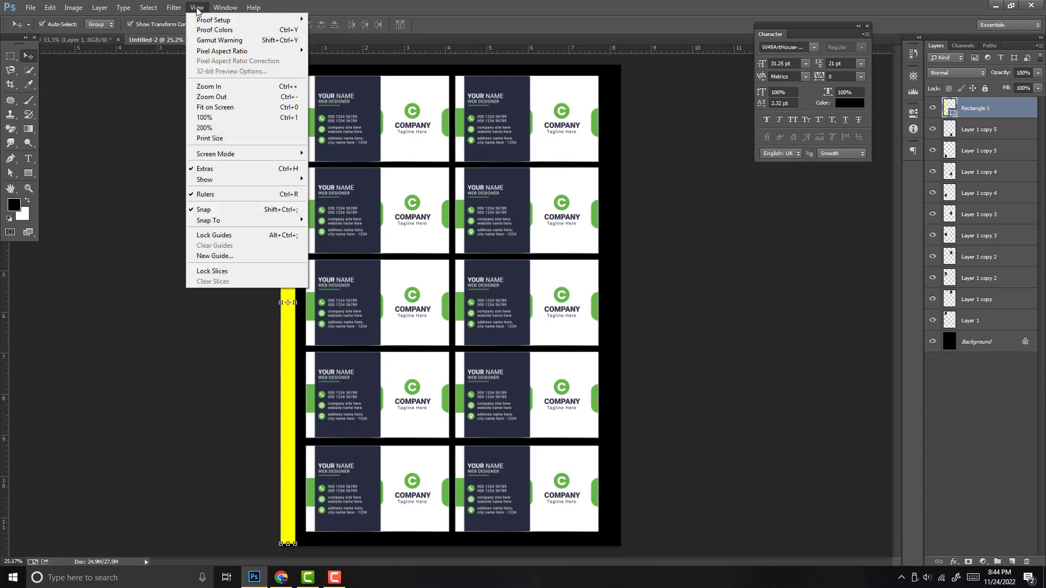
{"action": "mouse_move", "coordinate": [215, 223]}
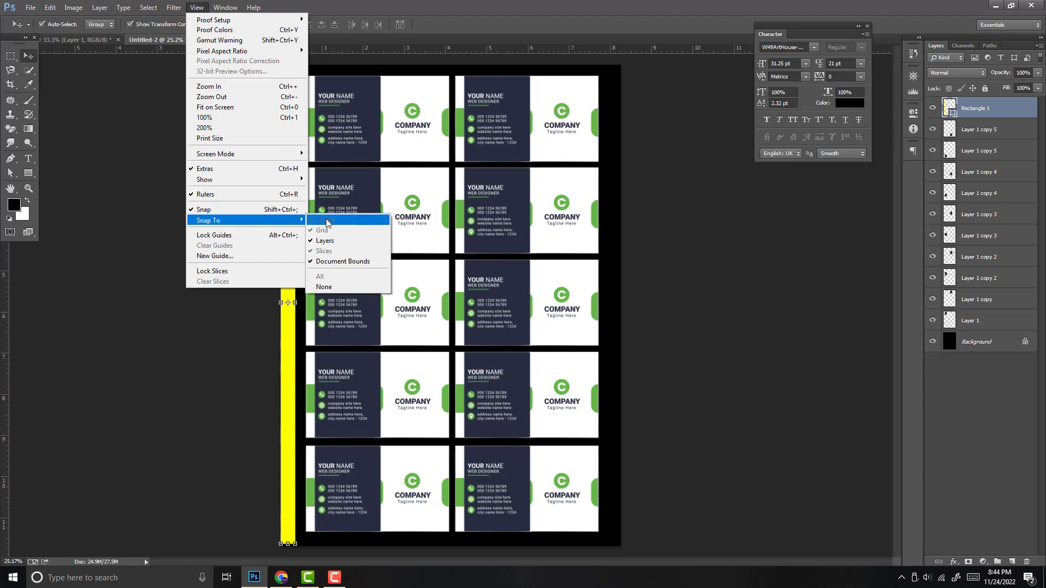
{"action": "left_click", "coordinate": [329, 262]}
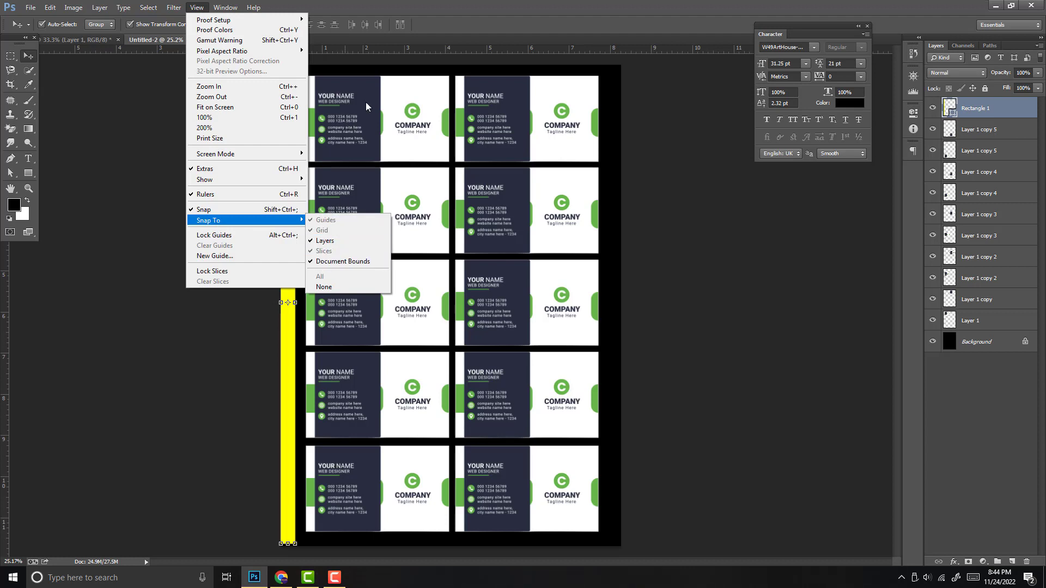
{"action": "mouse_move", "coordinate": [294, 136]}
{"action": "left_mouse_down"}
{"action": "mouse_move", "coordinate": [313, 134]}
{"action": "mouse_move", "coordinate": [293, 135]}
{"action": "mouse_move", "coordinate": [296, 165]}
{"action": "mouse_move", "coordinate": [297, 141]}
{"action": "mouse_move", "coordinate": [289, 141]}
{"action": "left_mouse_up"}
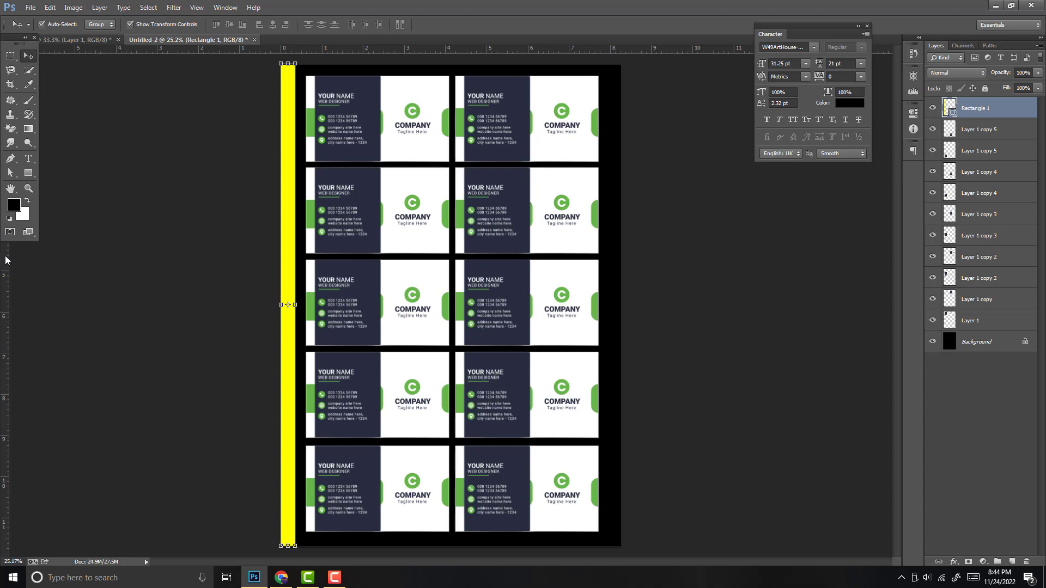
- Place vertical guides for equal left and right page margins using the yellow strip as a gauge, and delete the strip
{"action": "left_click_drag", "start_coordinate": [5, 255], "coordinate": [294, 166]}
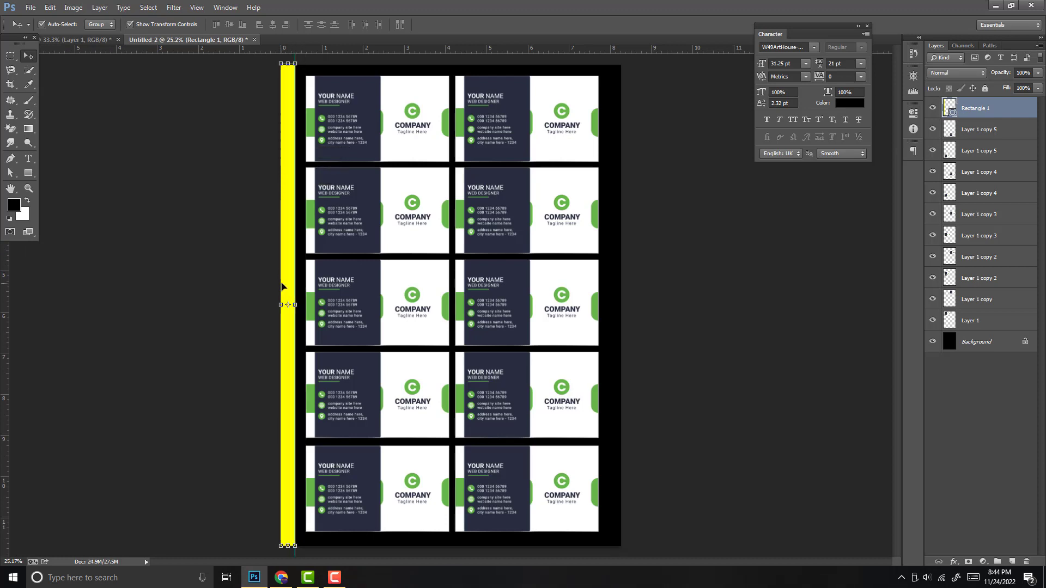
{"action": "left_click_drag", "start_coordinate": [293, 223], "coordinate": [287, 195]}
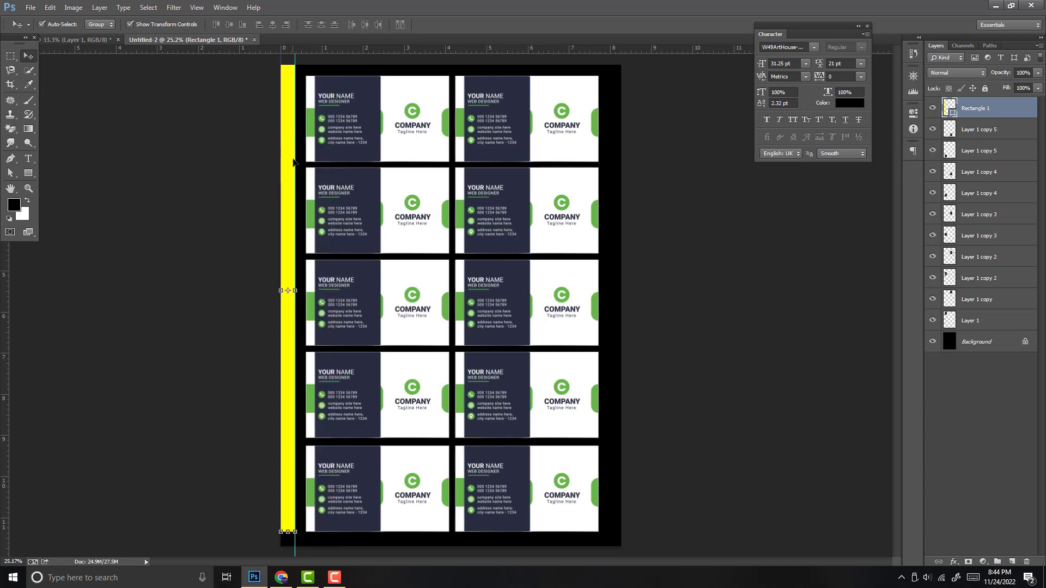
{"action": "left_click_drag", "start_coordinate": [289, 172], "coordinate": [613, 172]}
{"action": "left_click_drag", "start_coordinate": [5, 265], "coordinate": [613, 190]}
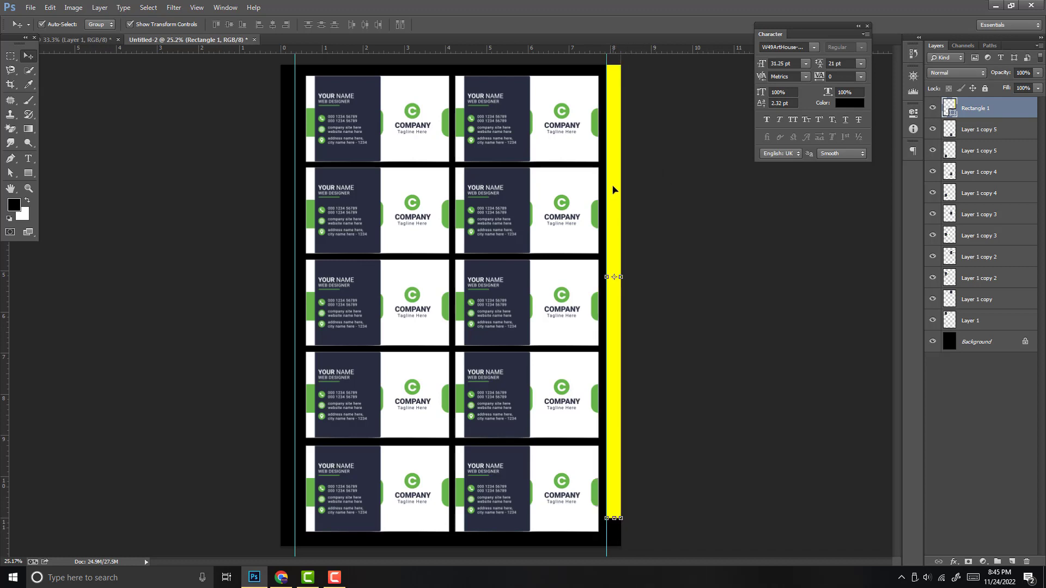
{"action": "key", "text": "Delete"}
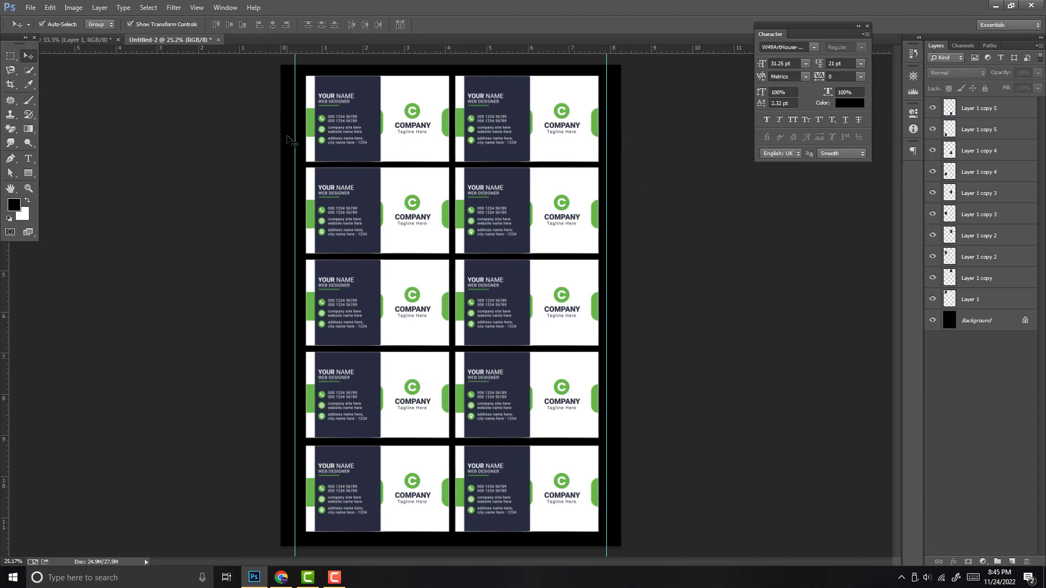
- Select the five cards of the left column and move them left to align with the left guide
{"action": "left_click", "coordinate": [372, 136]}
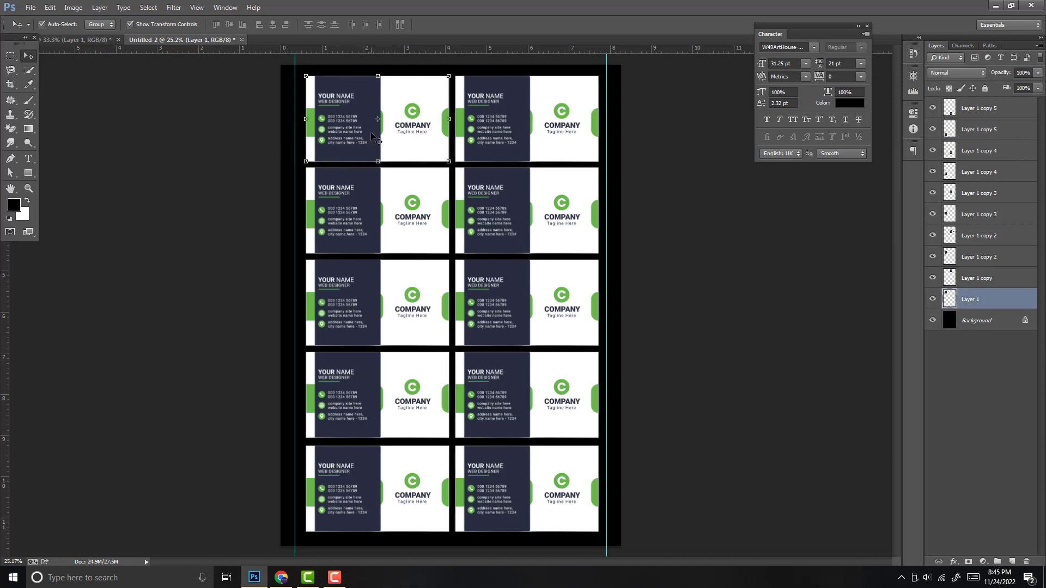
{"action": "left_click", "coordinate": [359, 316], "text": "shift"}
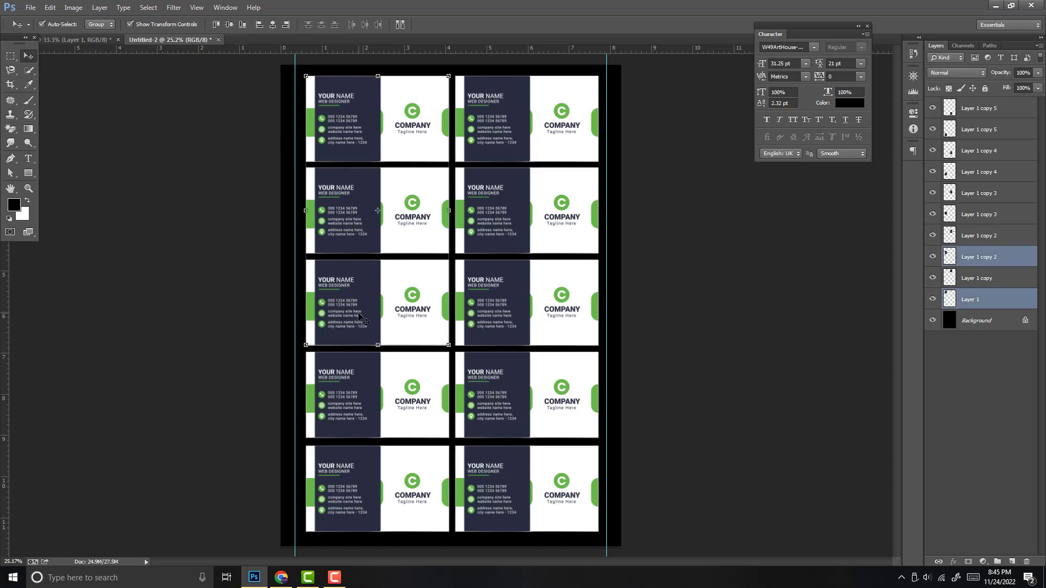
{"action": "left_click", "coordinate": [347, 392], "text": "shift"}
{"action": "left_click", "coordinate": [348, 492], "text": "shift"}
{"action": "left_click", "coordinate": [365, 225], "text": "shift"}
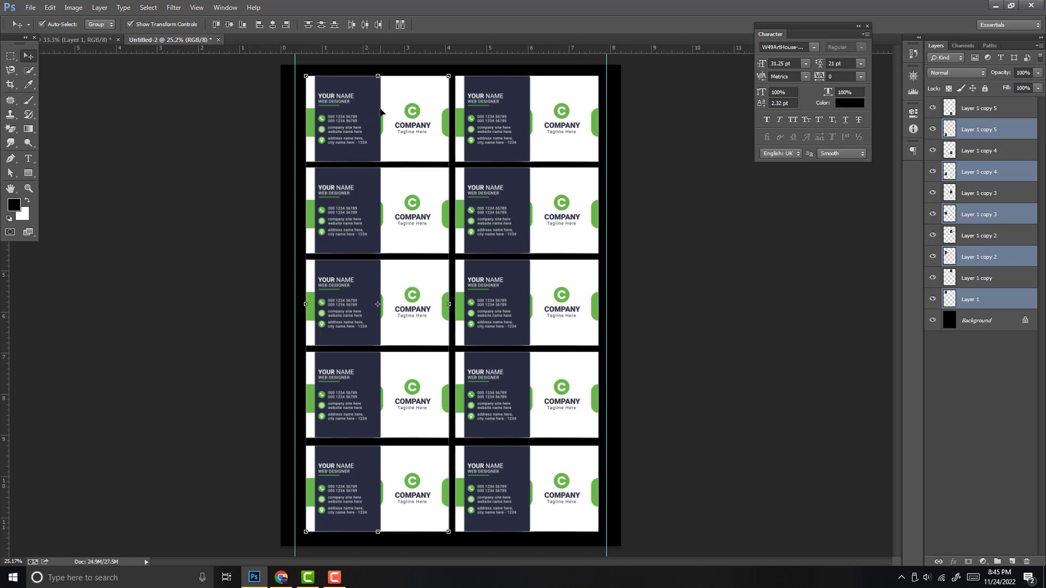
{"action": "left_click_drag", "start_coordinate": [380, 110], "coordinate": [370, 110]}
- Select the five cards of the right column and move them right to align with the right guide
{"action": "left_click", "coordinate": [583, 117]}
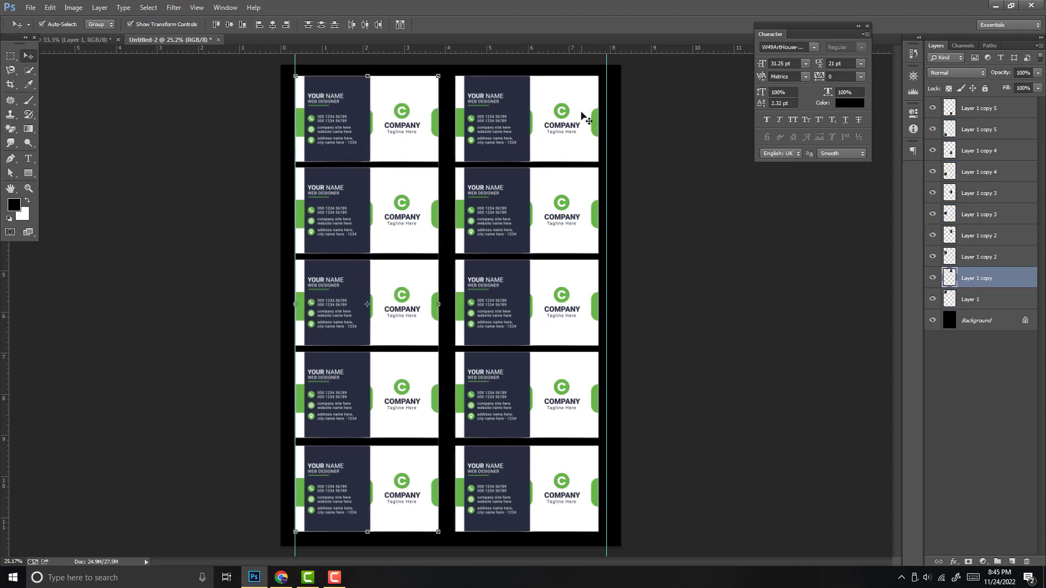
{"action": "left_click", "coordinate": [553, 188], "text": "shift"}
{"action": "left_click", "coordinate": [548, 299], "text": "shift"}
{"action": "left_click", "coordinate": [539, 492], "text": "shift"}
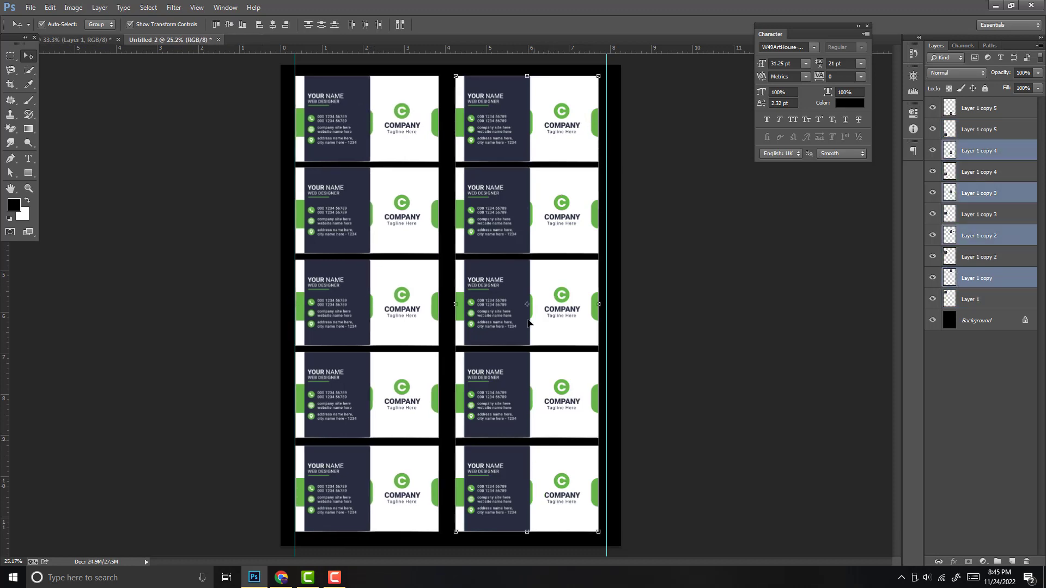
{"action": "left_click", "coordinate": [526, 298], "text": "shift"}
{"action": "left_click_drag", "start_coordinate": [526, 298], "coordinate": [534, 293]}
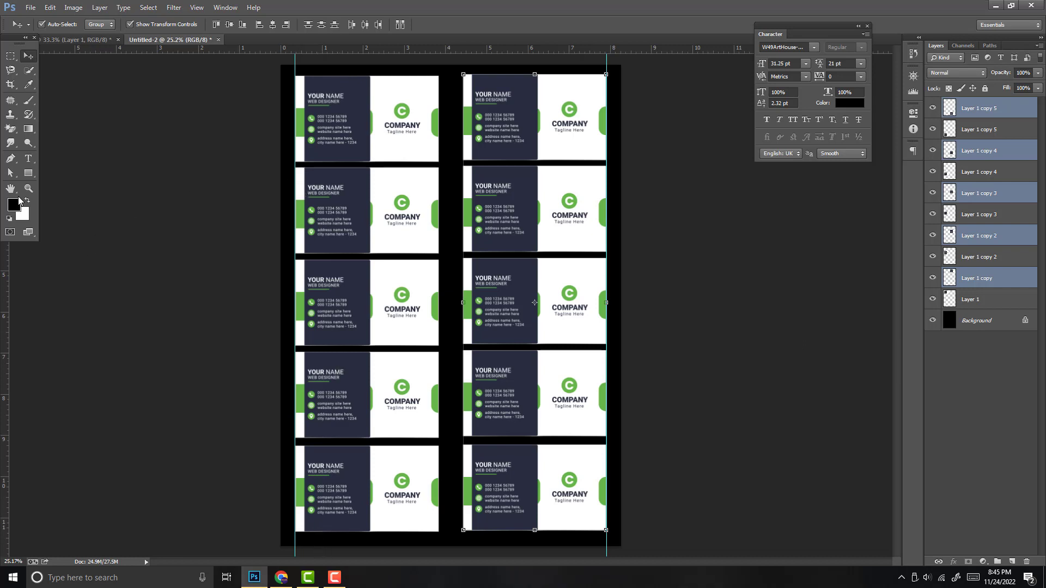
- Draw a yellow strip about 2477 px by 76 px across the page's top and snap it to the top edge
{"action": "left_click", "coordinate": [29, 174]}
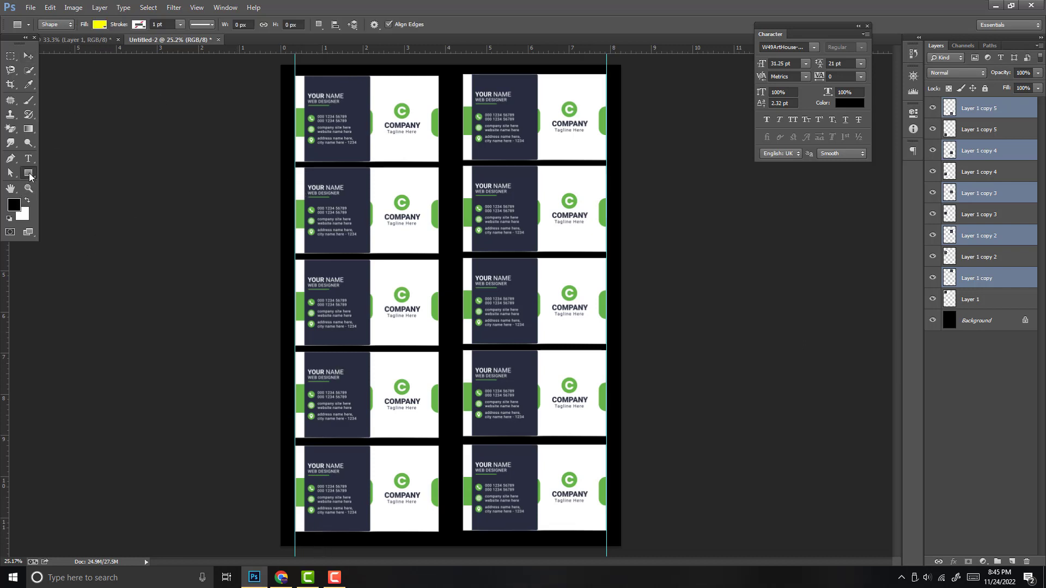
{"action": "right_click", "coordinate": [30, 172]}
{"action": "left_click", "coordinate": [72, 172]}
{"action": "left_click_drag", "start_coordinate": [281, 64], "coordinate": [620, 73]}
{"action": "scroll", "coordinate": [418, 137], "scroll_direction": "up", "scroll_amount": 3}
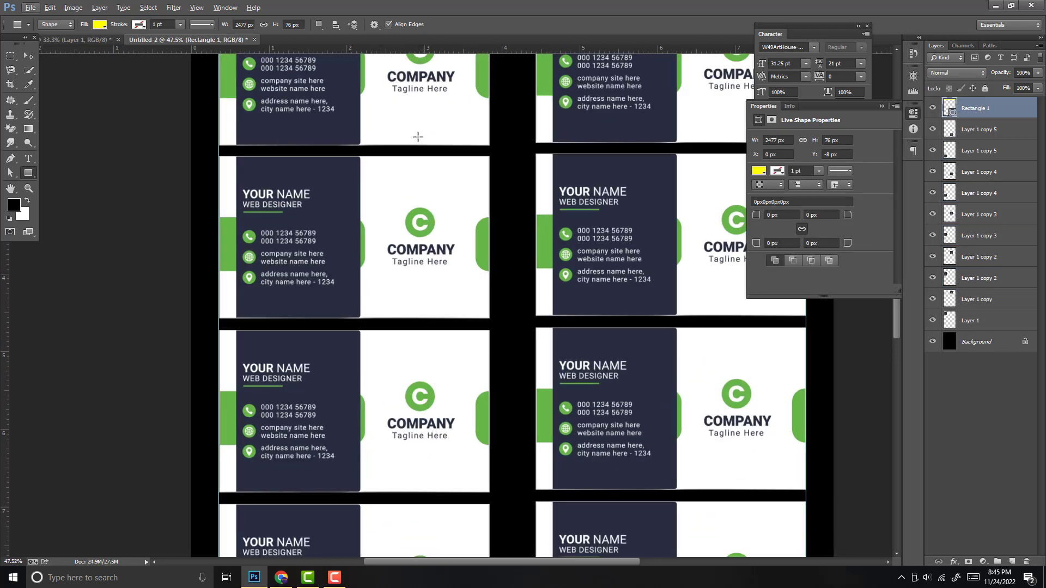
{"action": "scroll", "coordinate": [418, 137], "scroll_direction": "up", "scroll_amount": 5}
{"action": "left_click", "coordinate": [28, 54]}
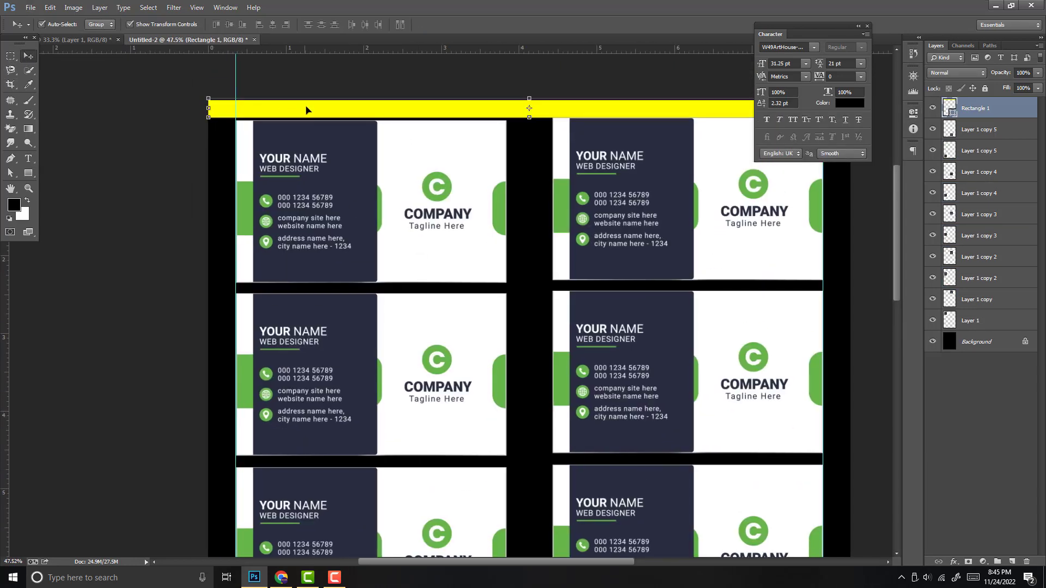
{"action": "left_click_drag", "start_coordinate": [305, 110], "coordinate": [306, 110]}
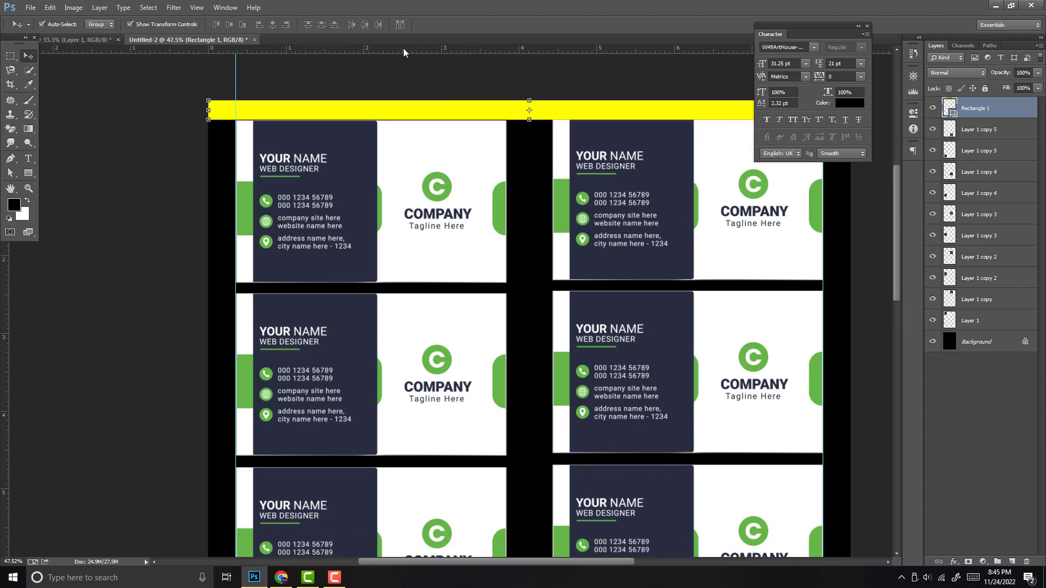
- Place a horizontal guide along the lower edge of the yellow strip at the page's top
{"action": "left_click_drag", "start_coordinate": [415, 54], "coordinate": [383, 119]}
{"action": "scroll", "coordinate": [461, 170], "scroll_direction": "down", "scroll_amount": 4}
{"action": "scroll", "coordinate": [460, 172], "scroll_direction": "down", "scroll_amount": 1}
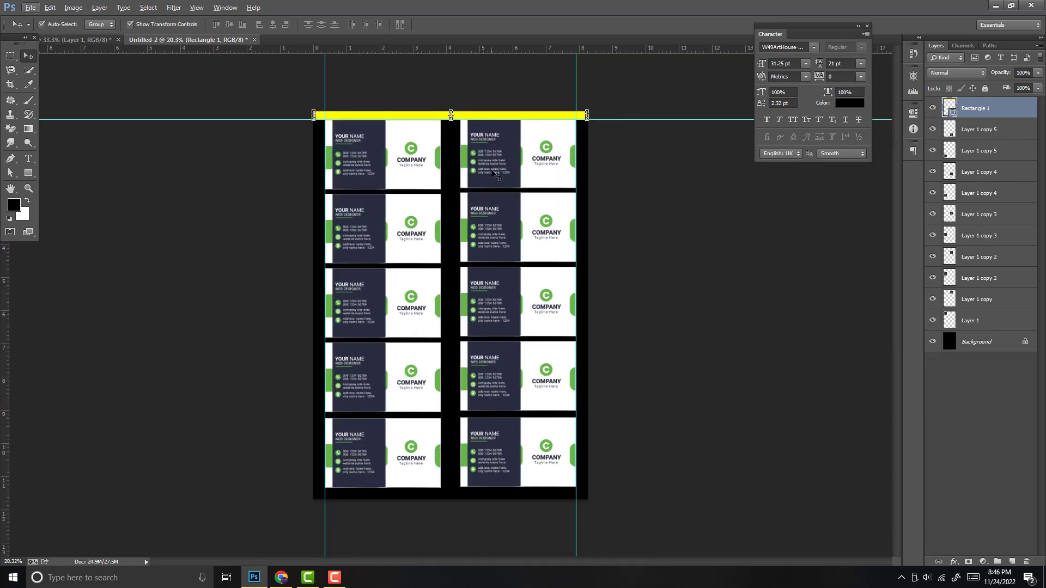
- Move the yellow strip to the page's lower edge, place a horizontal guide along the strip's upper edge, and delete the strip
{"action": "left_click_drag", "start_coordinate": [472, 123], "coordinate": [483, 208]}
{"action": "scroll", "coordinate": [470, 495], "scroll_direction": "up", "scroll_amount": 4}
{"action": "left_click_drag", "start_coordinate": [516, 80], "coordinate": [492, 268]}
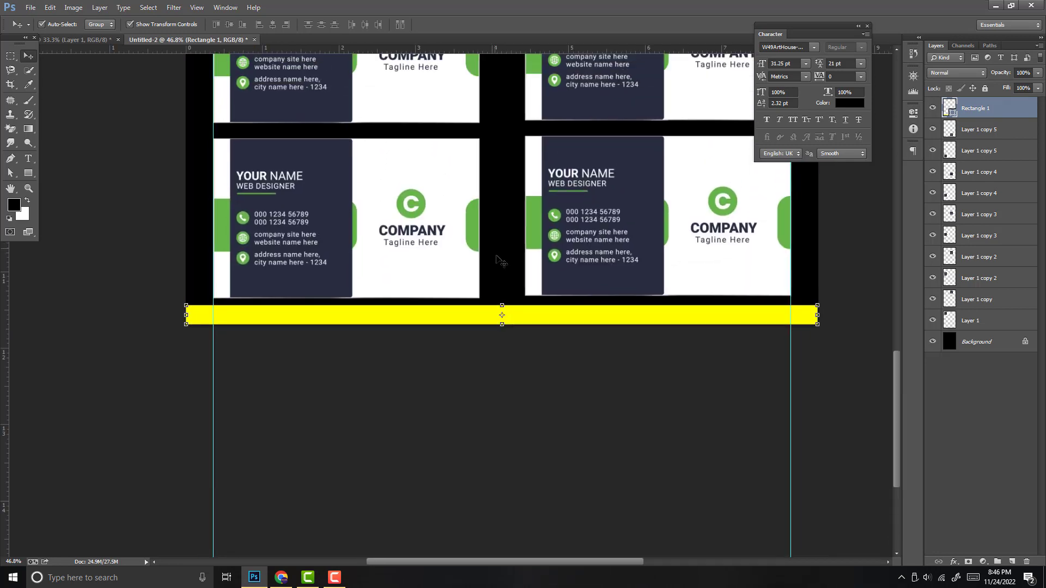
{"action": "left_click_drag", "start_coordinate": [474, 319], "coordinate": [478, 322]}
{"action": "left_click_drag", "start_coordinate": [473, 52], "coordinate": [420, 306]}
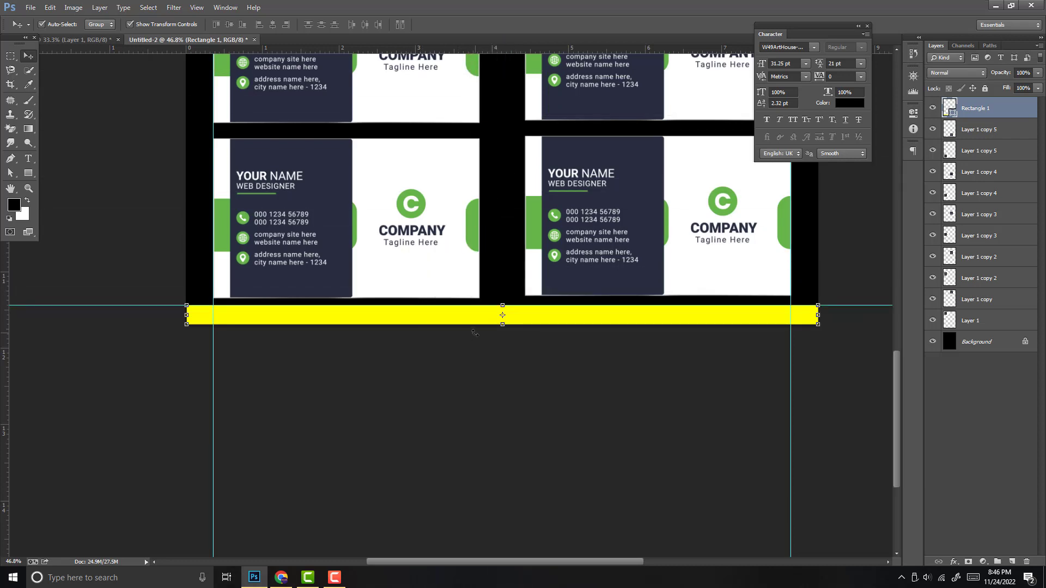
{"action": "key", "text": "Delete"}
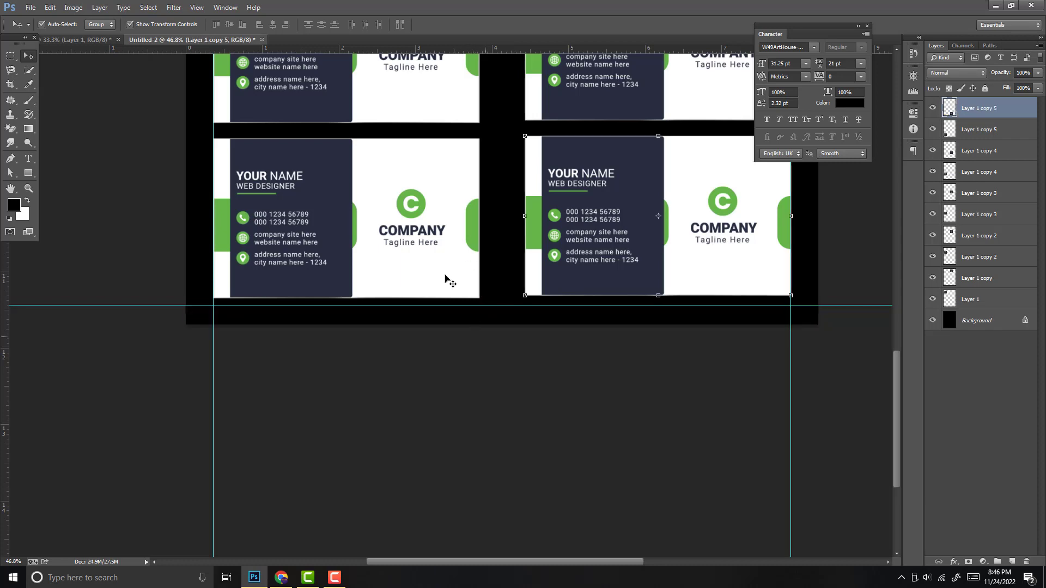
- Select both cards of the lowest row and move them down to align with the lower guide
{"action": "left_click", "coordinate": [440, 202], "text": "shift"}
{"action": "left_click_drag", "start_coordinate": [629, 197], "coordinate": [630, 199]}
{"action": "scroll", "coordinate": [629, 198], "scroll_direction": "down", "scroll_amount": 5}
- Select both cards of the uppermost row and align their upper edges with the upper horizontal guide
{"action": "left_click", "coordinate": [514, 137]}
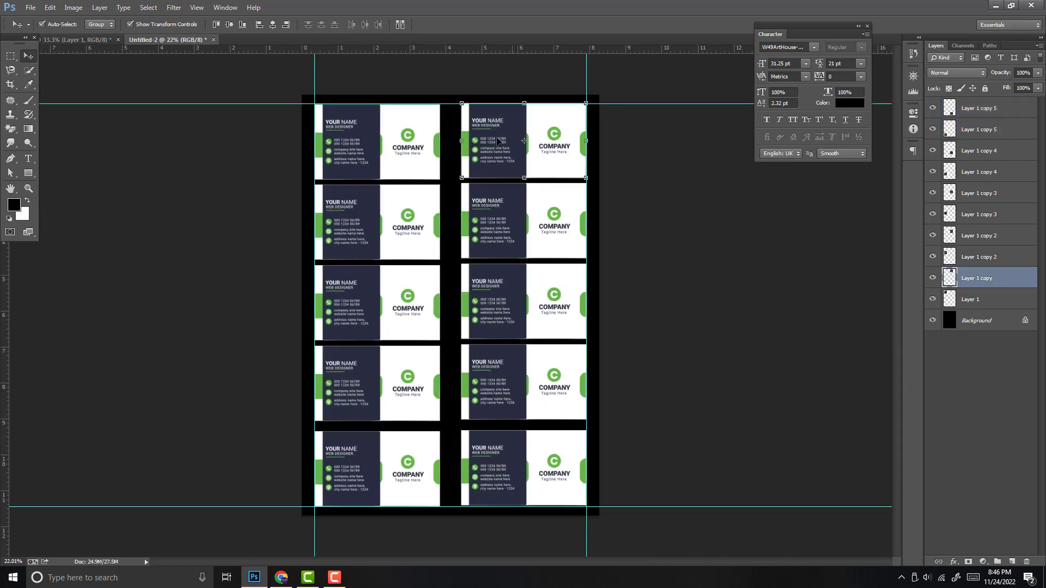
{"action": "left_click", "coordinate": [404, 144], "text": "shift"}
{"action": "scroll", "coordinate": [431, 163], "scroll_direction": "up", "scroll_amount": 4}
{"action": "left_click_drag", "start_coordinate": [427, 125], "coordinate": [428, 259]}
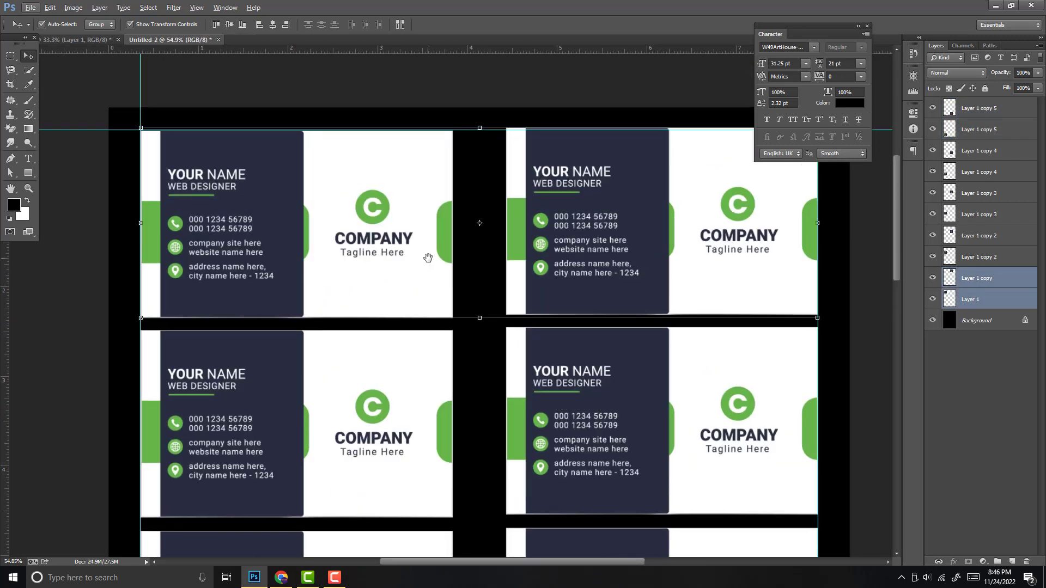
{"action": "left_click_drag", "start_coordinate": [413, 204], "coordinate": [417, 175]}
{"action": "left_click", "coordinate": [584, 176]}
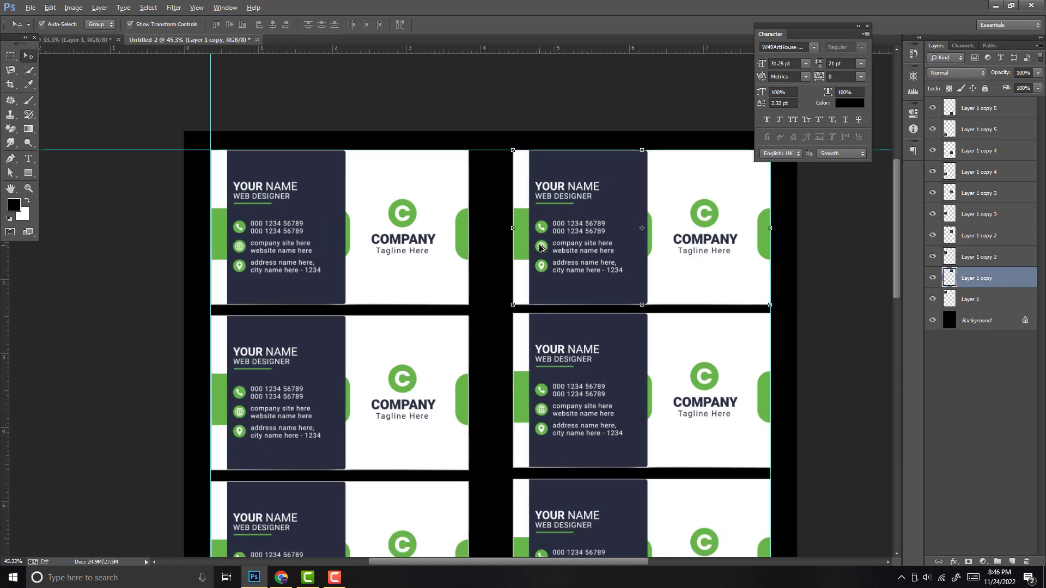
- Select the six cards in the three middle rows and delete them
{"action": "scroll", "coordinate": [542, 243], "scroll_direction": "down", "scroll_amount": 1}
{"action": "left_click", "coordinate": [422, 361]}
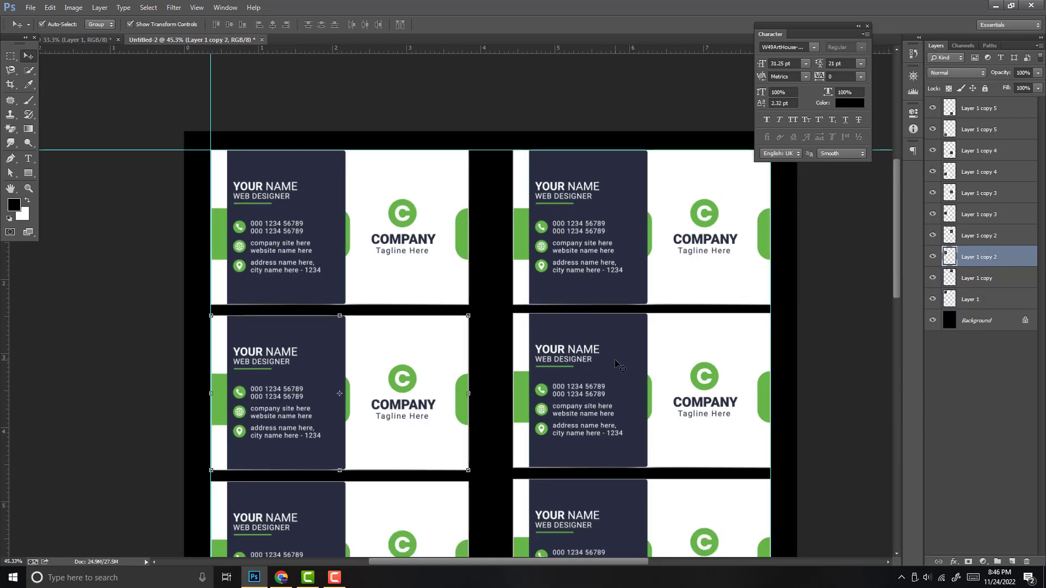
{"action": "scroll", "coordinate": [422, 361], "scroll_direction": "down", "scroll_amount": 2}
{"action": "left_click", "coordinate": [520, 214], "text": "shift"}
{"action": "left_click", "coordinate": [387, 294], "text": "shift"}
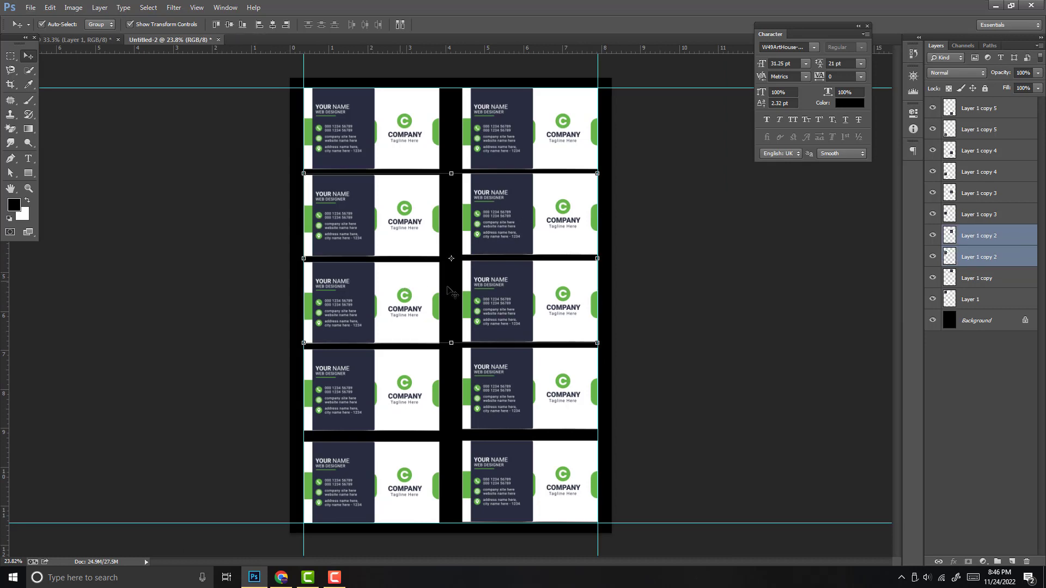
{"action": "left_click", "coordinate": [504, 297], "text": "shift"}
{"action": "left_click", "coordinate": [503, 367], "text": "shift"}
{"action": "left_click", "coordinate": [370, 384], "text": "shift"}
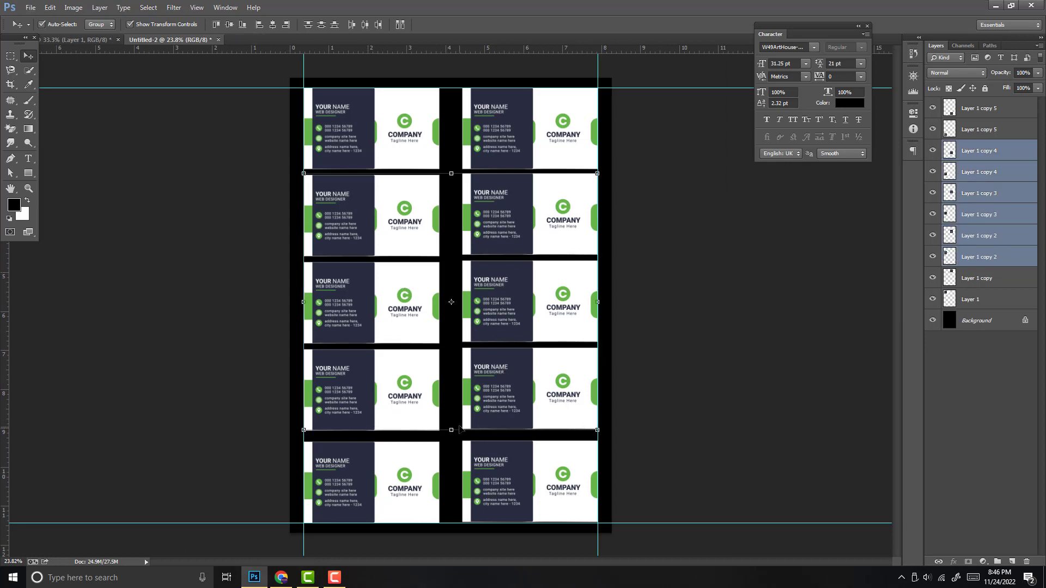
{"action": "key", "text": "Delete"}
- Move the right card of the lowest row down to the lower guide, level with the left card
{"action": "scroll", "coordinate": [495, 473], "scroll_direction": "up", "scroll_amount": 3}
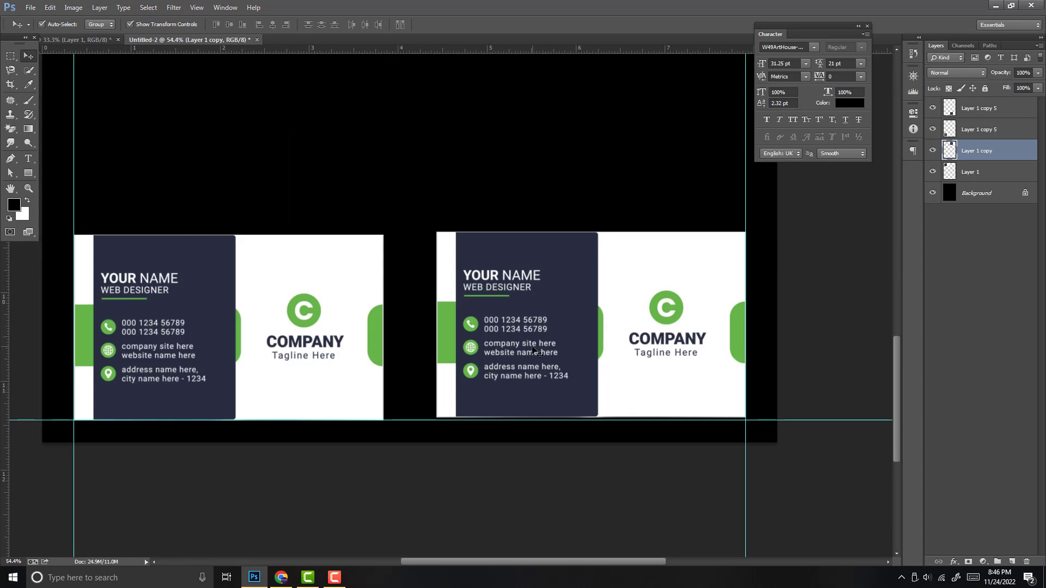
{"action": "left_click_drag", "start_coordinate": [532, 347], "coordinate": [543, 341]}
{"action": "left_click", "coordinate": [294, 320]}
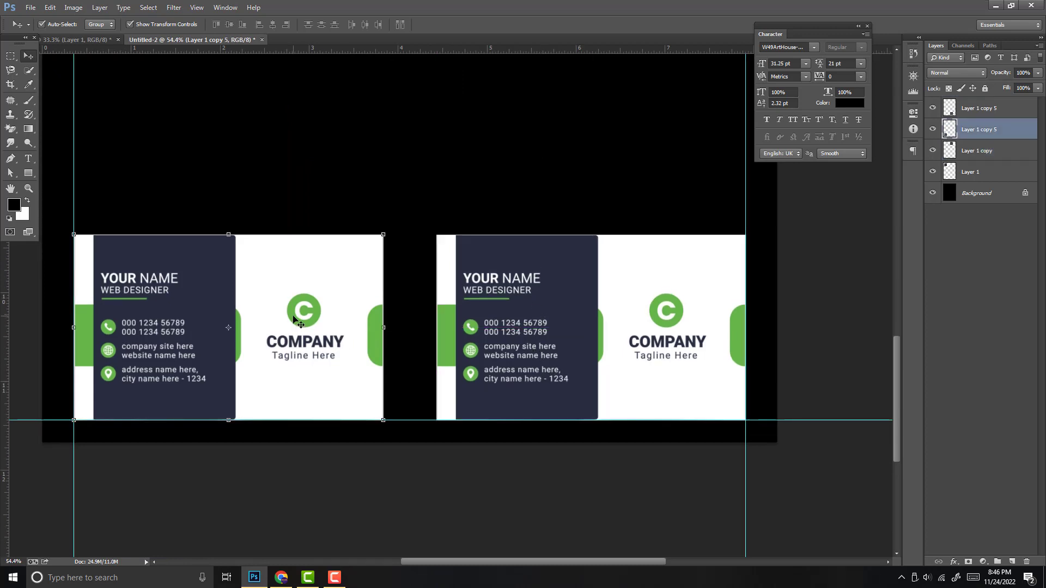
- Select both cards of the uppermost row and duplicate the pair downward three times to fill the middle rows evenly
{"action": "scroll", "coordinate": [506, 387], "scroll_direction": "down", "scroll_amount": 2}
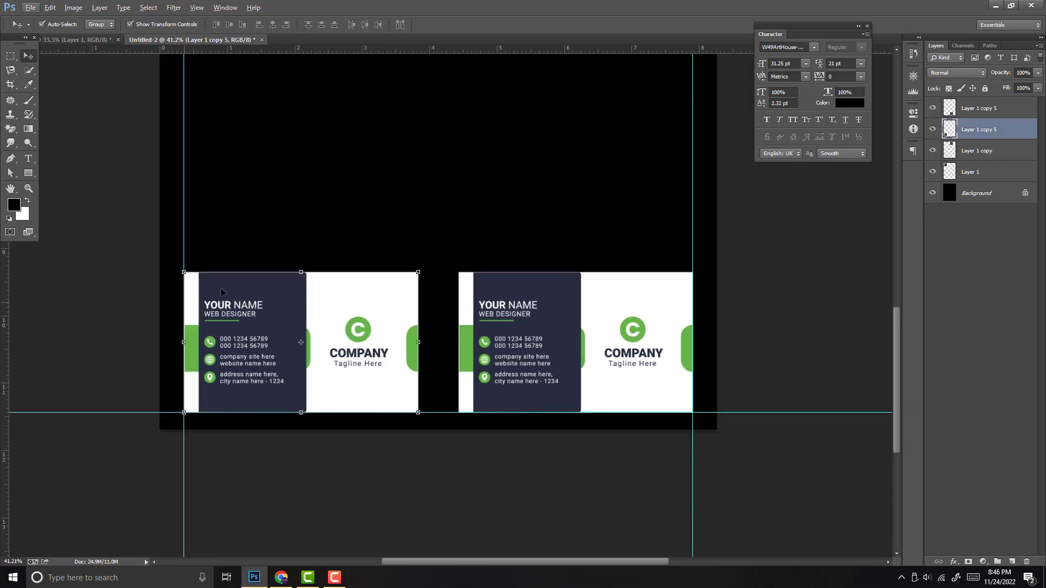
{"action": "scroll", "coordinate": [329, 371], "scroll_direction": "up", "scroll_amount": 10}
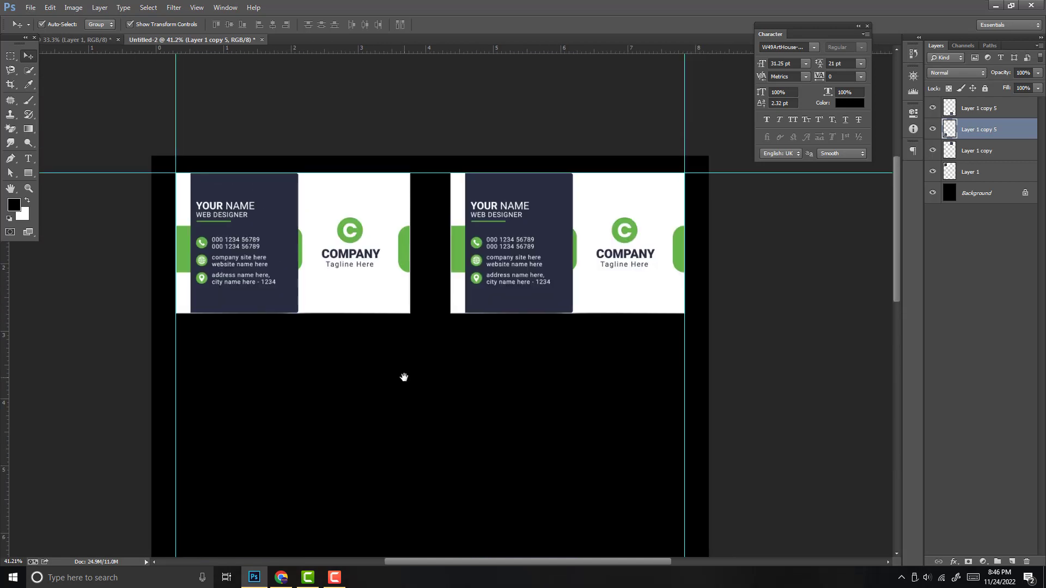
{"action": "left_click_drag", "start_coordinate": [404, 376], "coordinate": [383, 341]}
{"action": "left_click", "coordinate": [317, 216]}
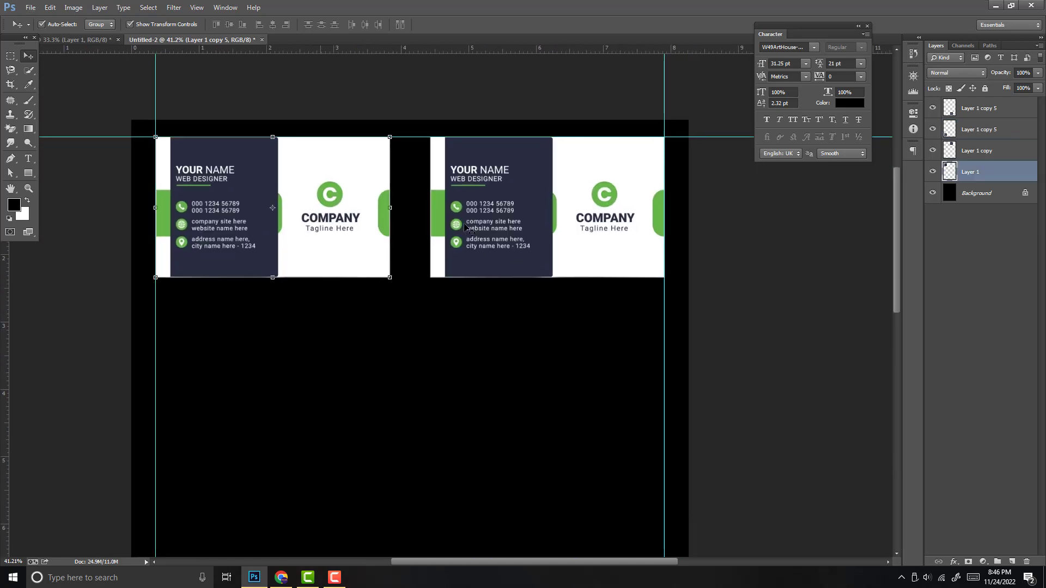
{"action": "left_click", "coordinate": [497, 204], "text": "shift"}
{"action": "left_click_drag", "start_coordinate": [483, 172], "coordinate": [486, 306]}
{"action": "left_click_drag", "start_coordinate": [500, 347], "coordinate": [506, 181]}
{"action": "left_click_drag", "start_coordinate": [502, 121], "coordinate": [501, 272]}
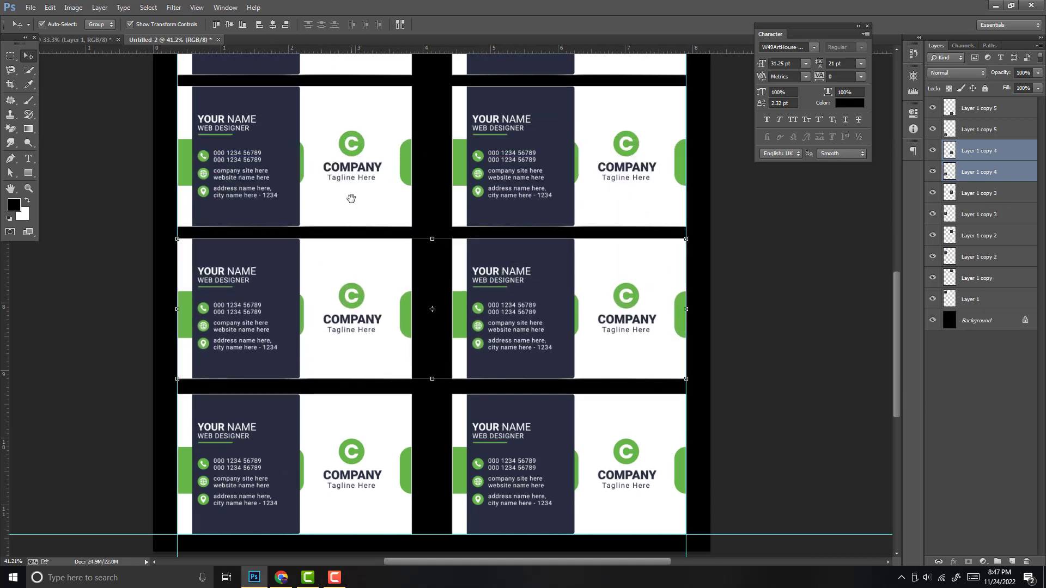
- Select all ten card layers and put them into one group
{"action": "scroll", "coordinate": [352, 198], "scroll_direction": "up", "scroll_amount": 5}
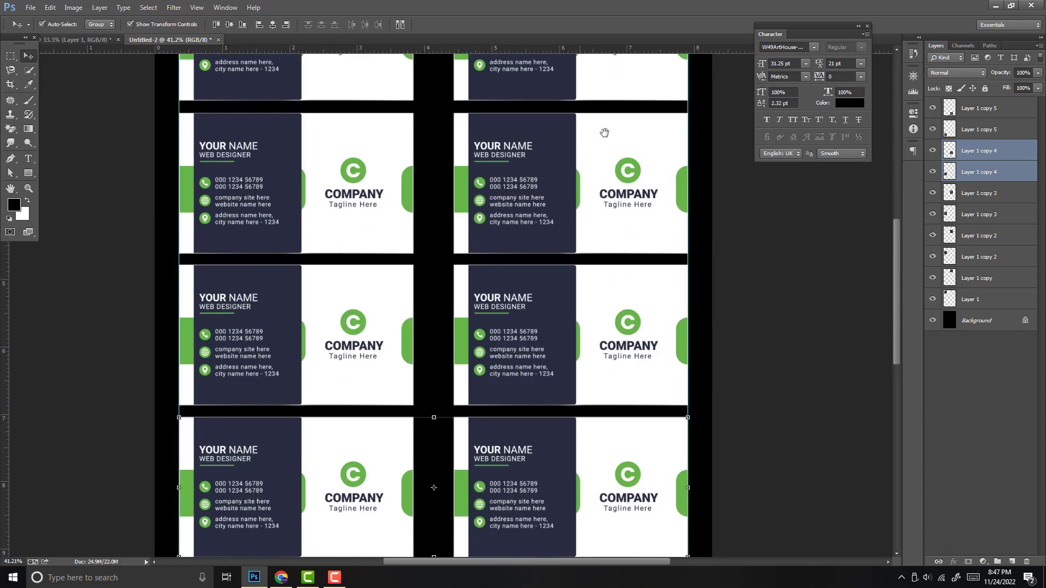
{"action": "left_click_drag", "start_coordinate": [602, 133], "coordinate": [527, 206]}
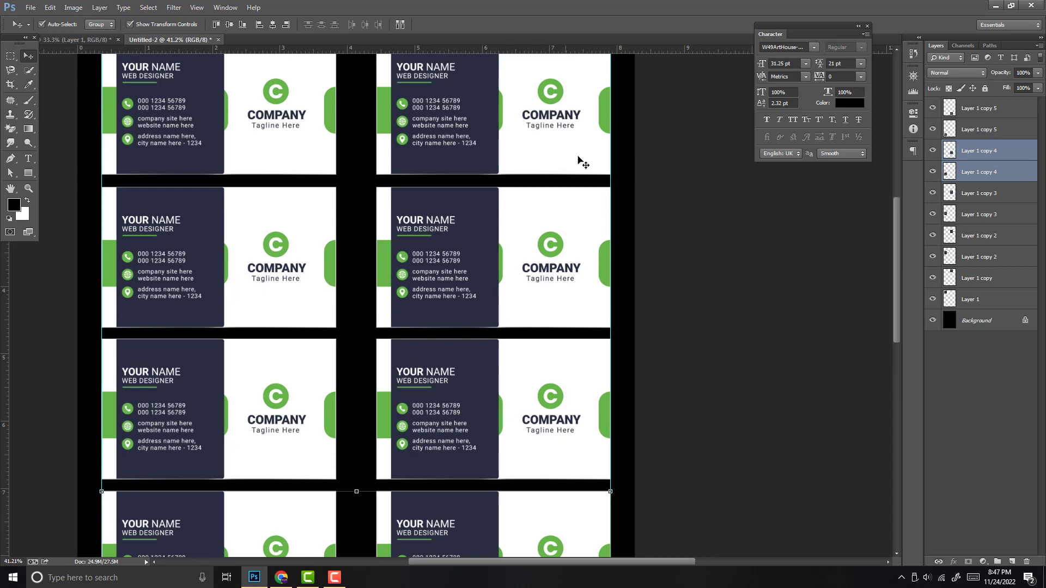
{"action": "left_click_drag", "start_coordinate": [445, 108], "coordinate": [456, 255]}
{"action": "left_click_drag", "start_coordinate": [392, 283], "coordinate": [428, 55]}
{"action": "left_click_drag", "start_coordinate": [387, 436], "coordinate": [395, 126]}
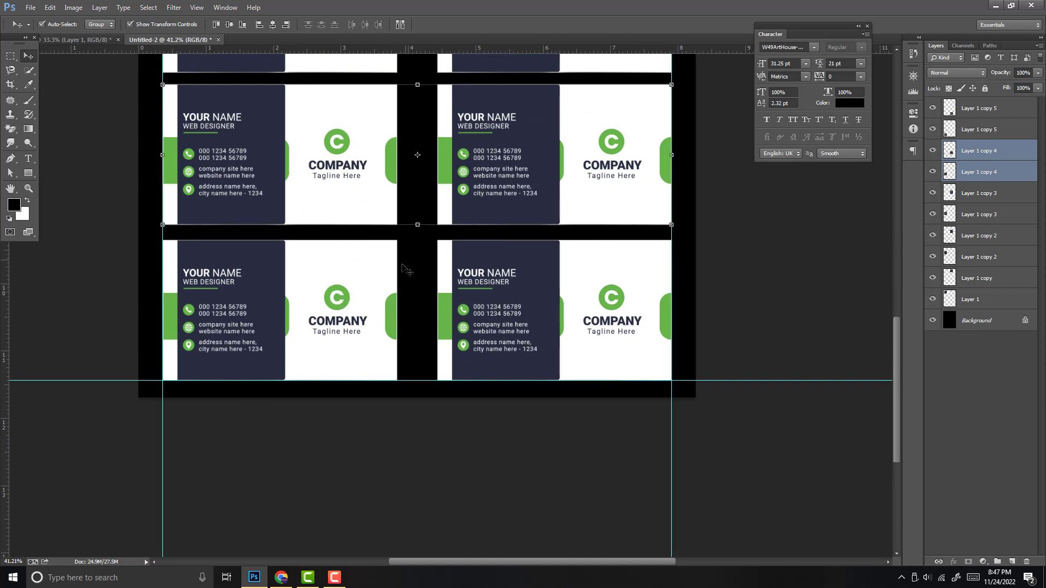
{"action": "left_click", "coordinate": [516, 289]}
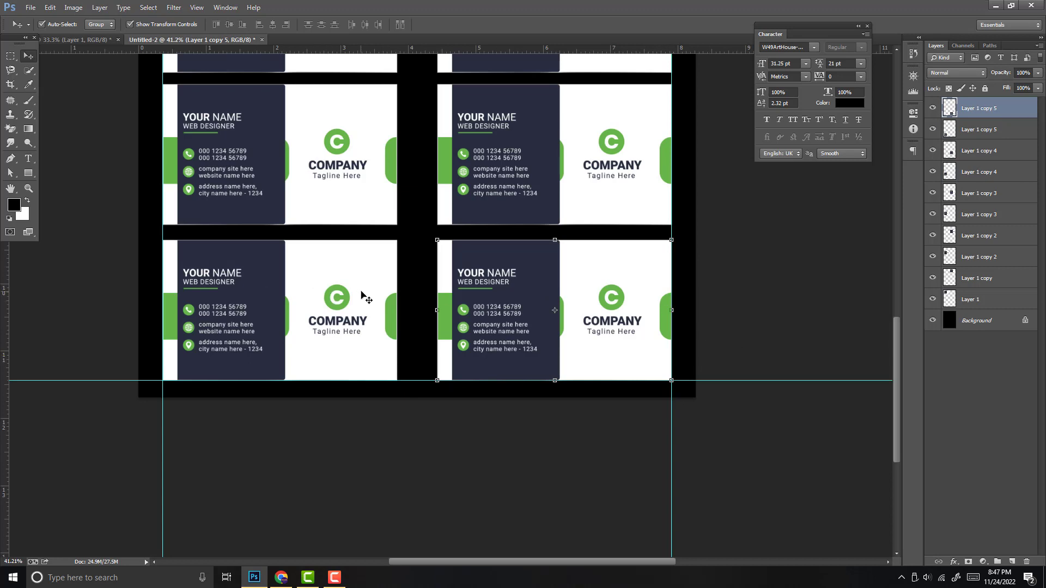
{"action": "scroll", "coordinate": [366, 298], "scroll_direction": "down", "scroll_amount": 3}
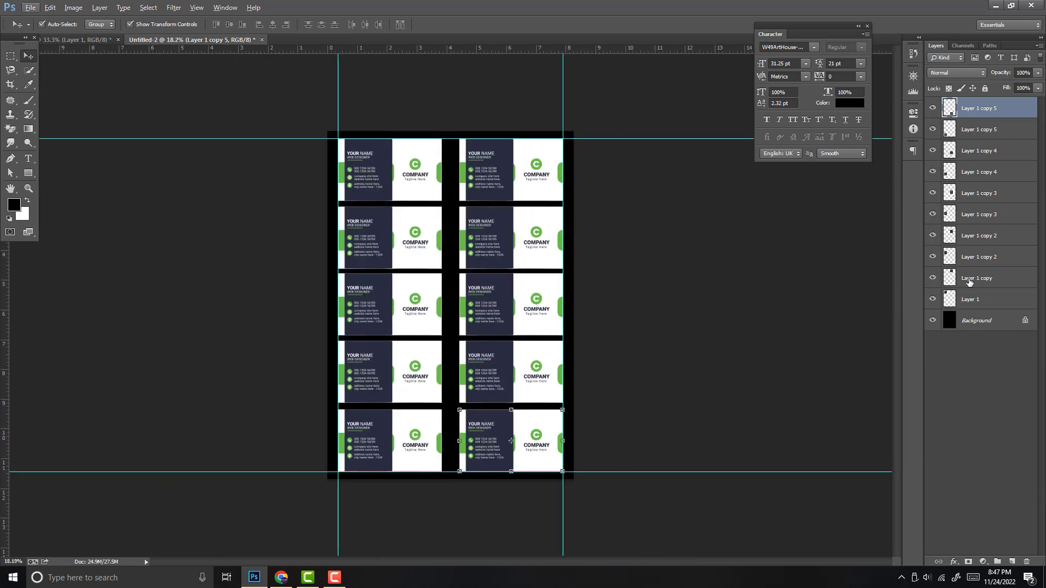
{"action": "left_click", "coordinate": [968, 304], "text": "shift"}
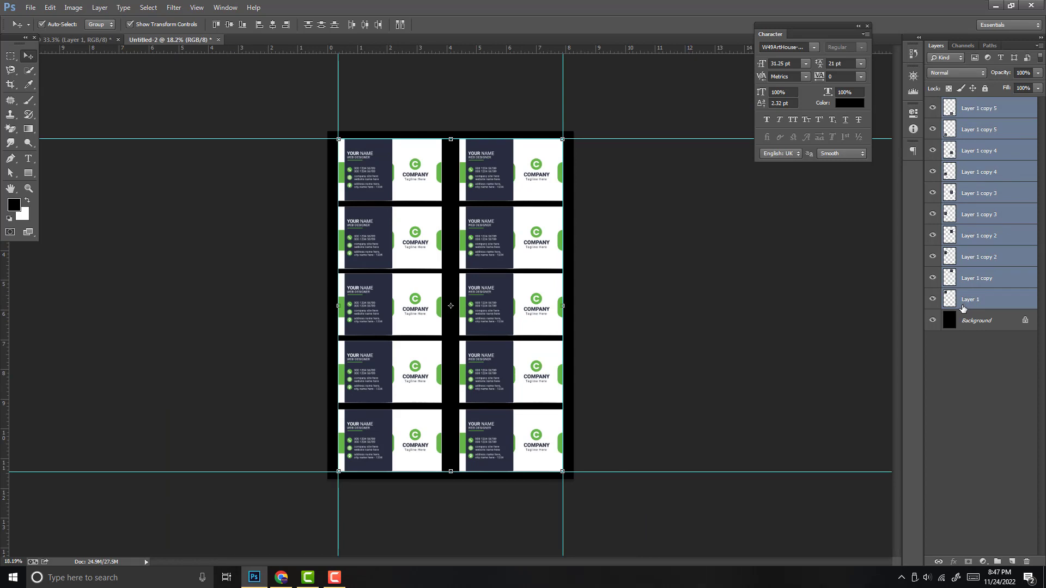
{"action": "key", "text": "ctrl+e"}
{"action": "key", "text": "ctrl+z"}
{"action": "key", "text": "ctrl+g"}
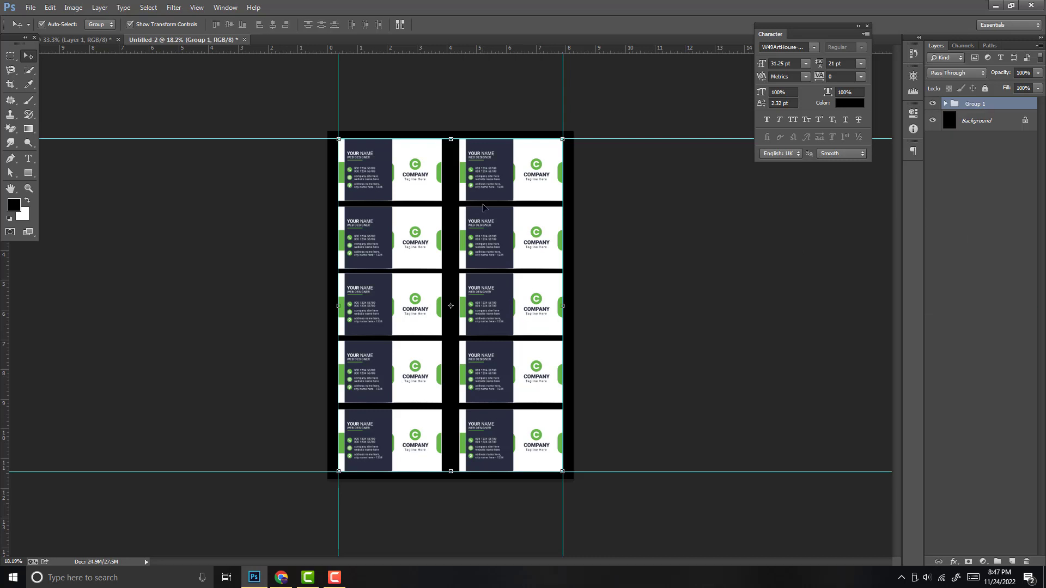
- Switch to the business card design document, clear the old selection, and draw a rectangular selection around the lower card with the centred logo
{"action": "left_click", "coordinate": [964, 137]}
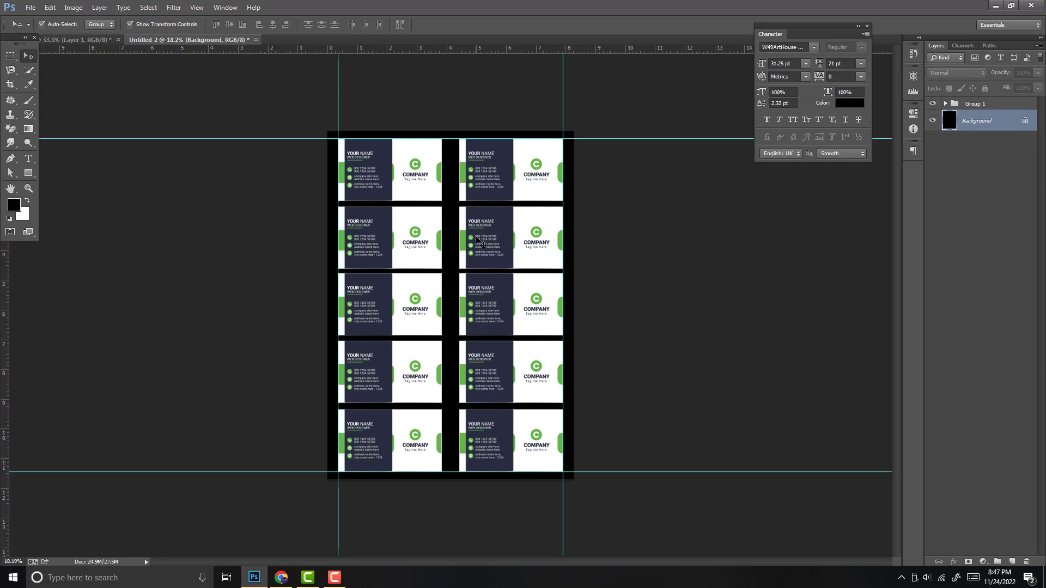
{"action": "left_click", "coordinate": [76, 40]}
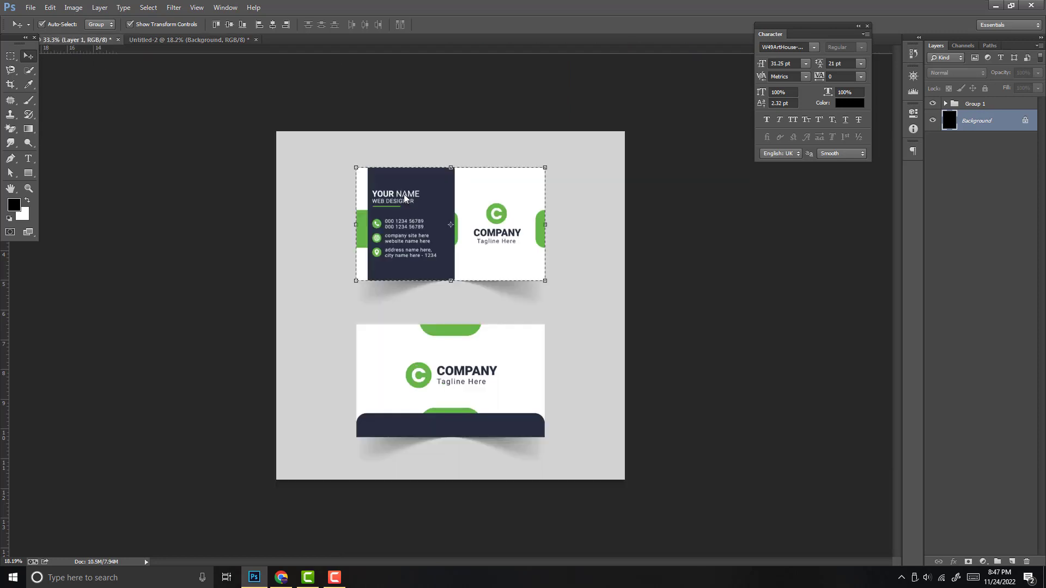
{"action": "key", "text": "ctrl+d"}
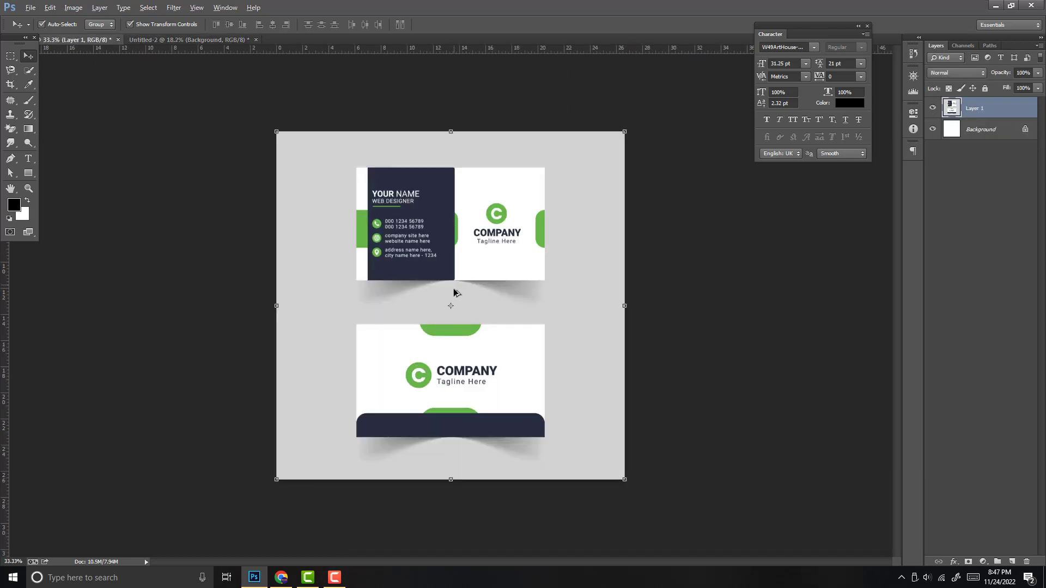
{"action": "scroll", "coordinate": [454, 288], "scroll_direction": "up", "scroll_amount": 3}
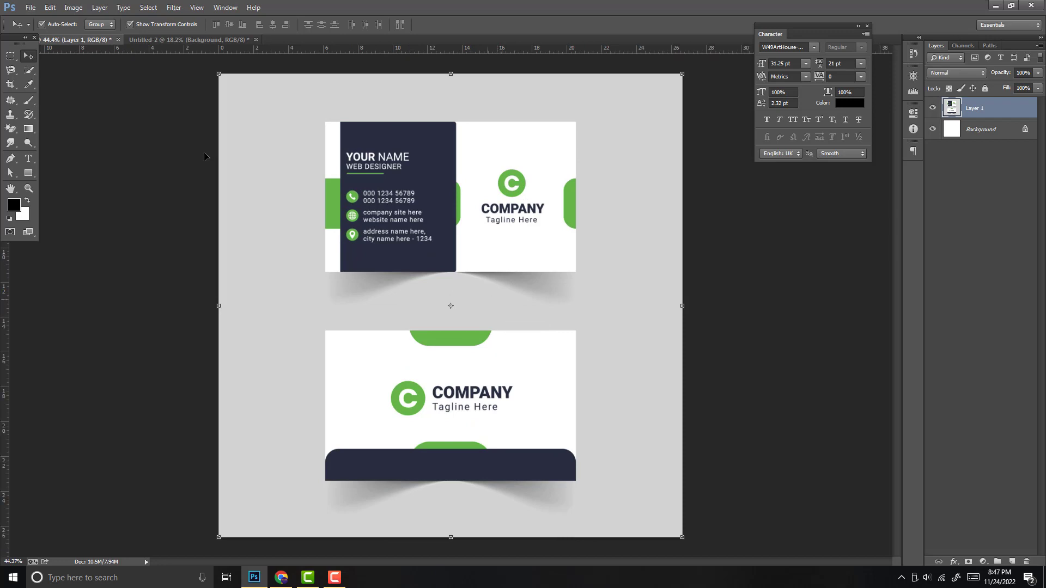
{"action": "left_click", "coordinate": [11, 55]}
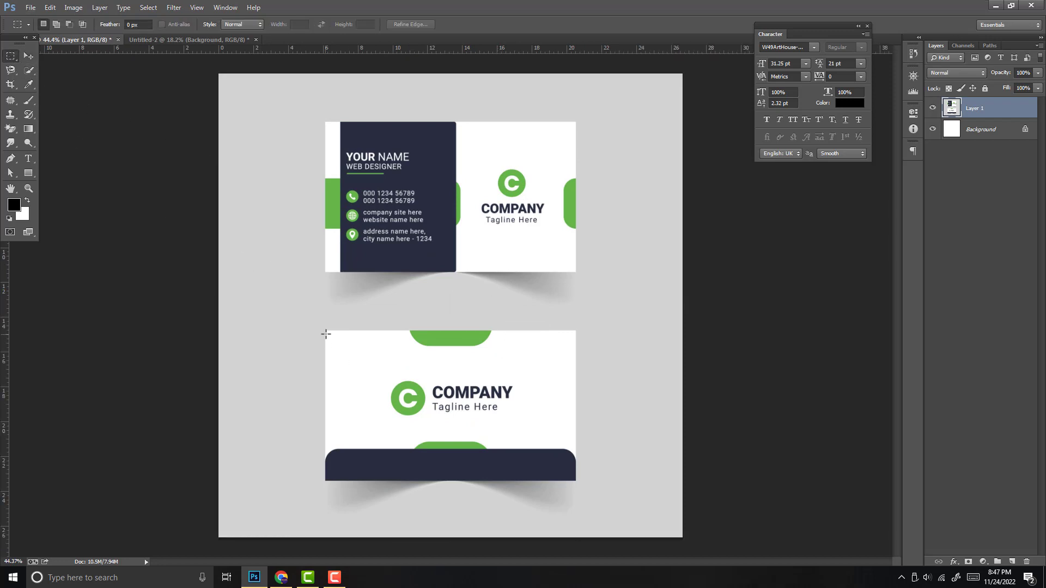
{"action": "left_click_drag", "start_coordinate": [325, 330], "coordinate": [575, 480]}
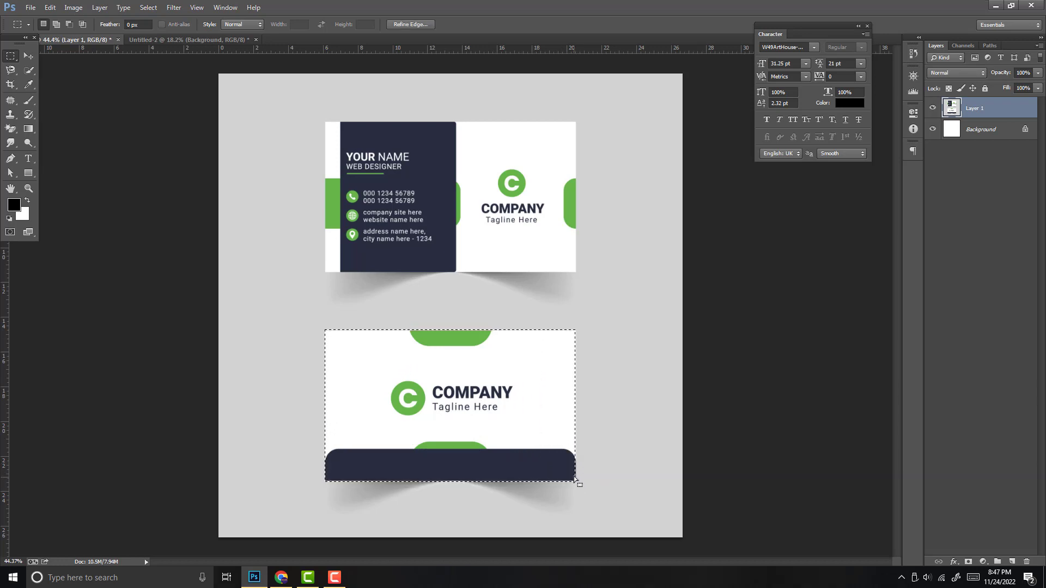
- Paste the card with the centred logo into the A4 document and move the card group below it in the layer order
{"action": "key", "text": "ctrl+Tab"}
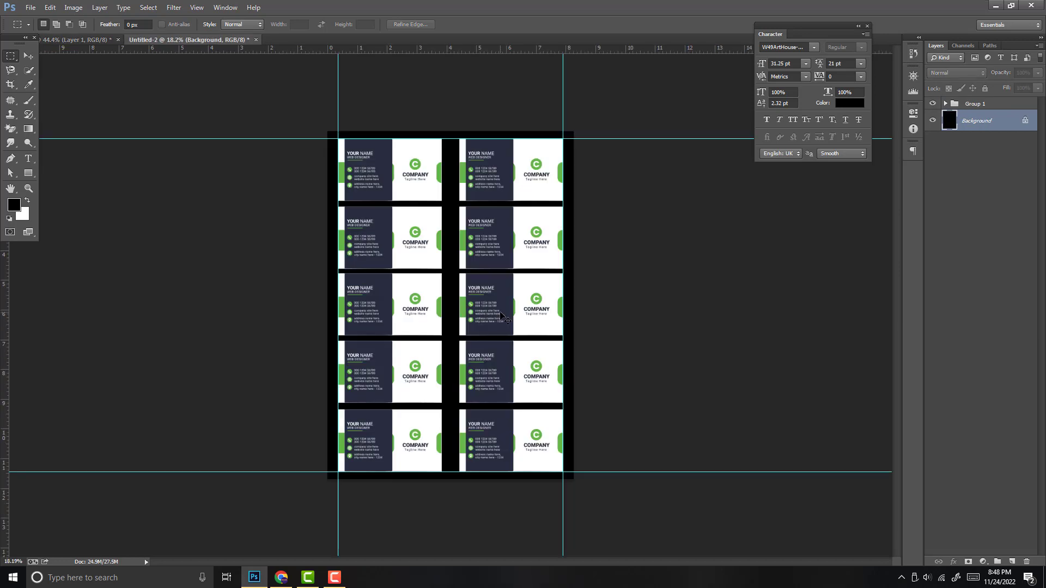
{"action": "key", "text": "ctrl+v"}
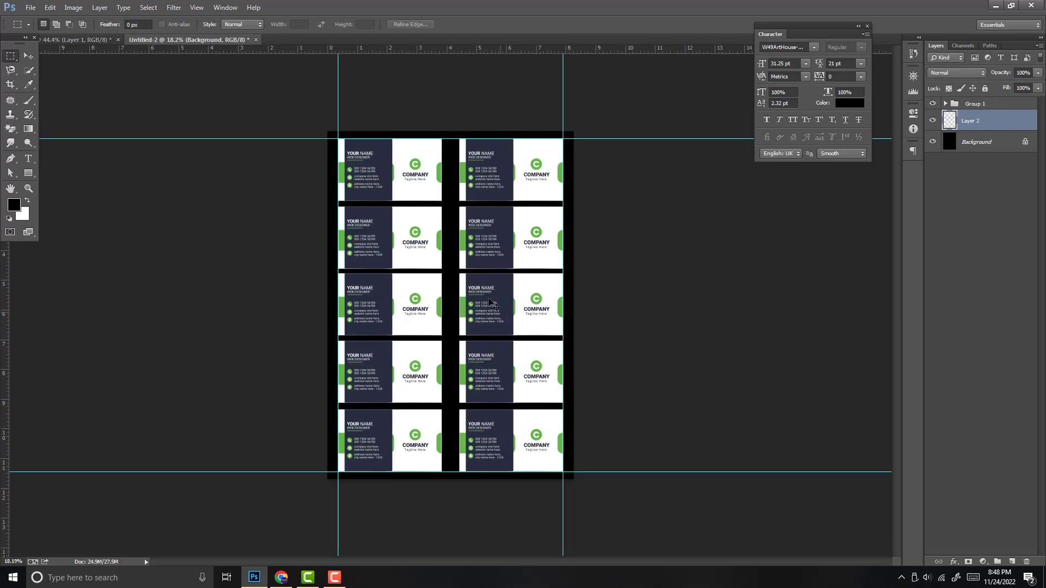
{"action": "key", "text": "v"}
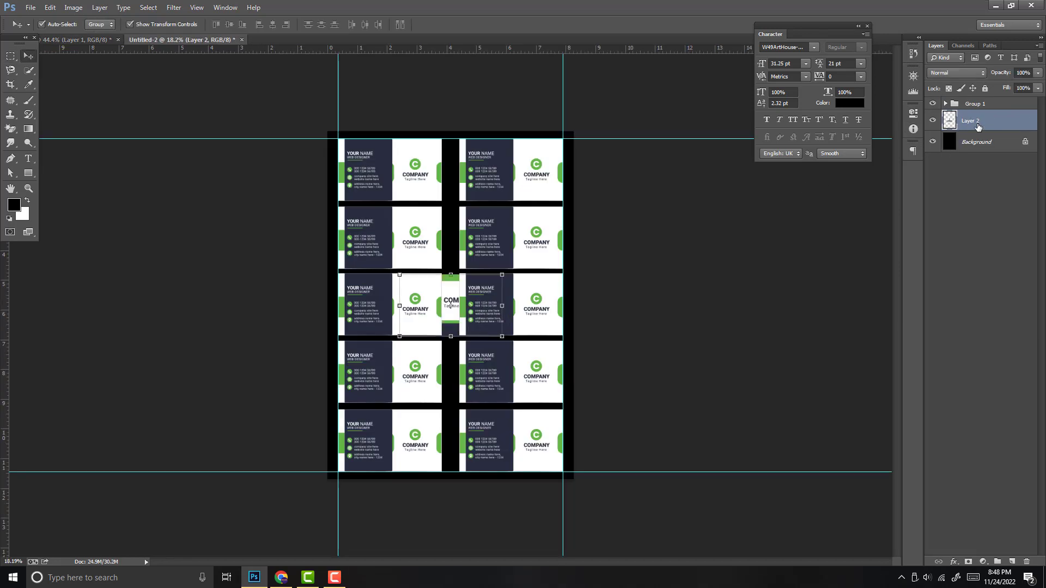
{"action": "left_click_drag", "start_coordinate": [975, 107], "coordinate": [974, 131]}
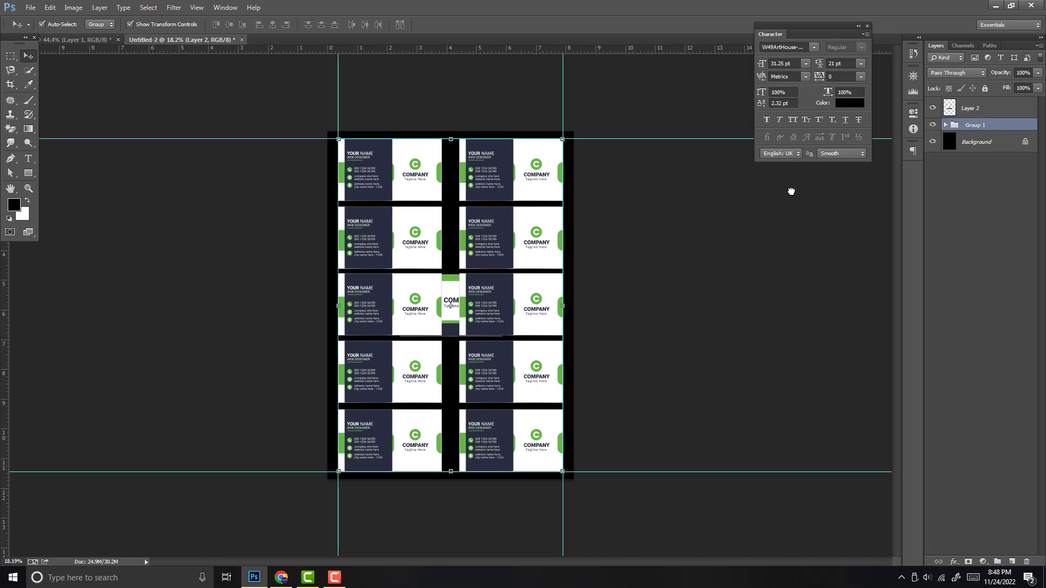
- Move the pasted card over the first card in the upper left, aligning it with the upper guide and that card's right edge
{"action": "scroll", "coordinate": [451, 267], "scroll_direction": "up", "scroll_amount": 3}
{"action": "left_click_drag", "start_coordinate": [452, 262], "coordinate": [398, 155]}
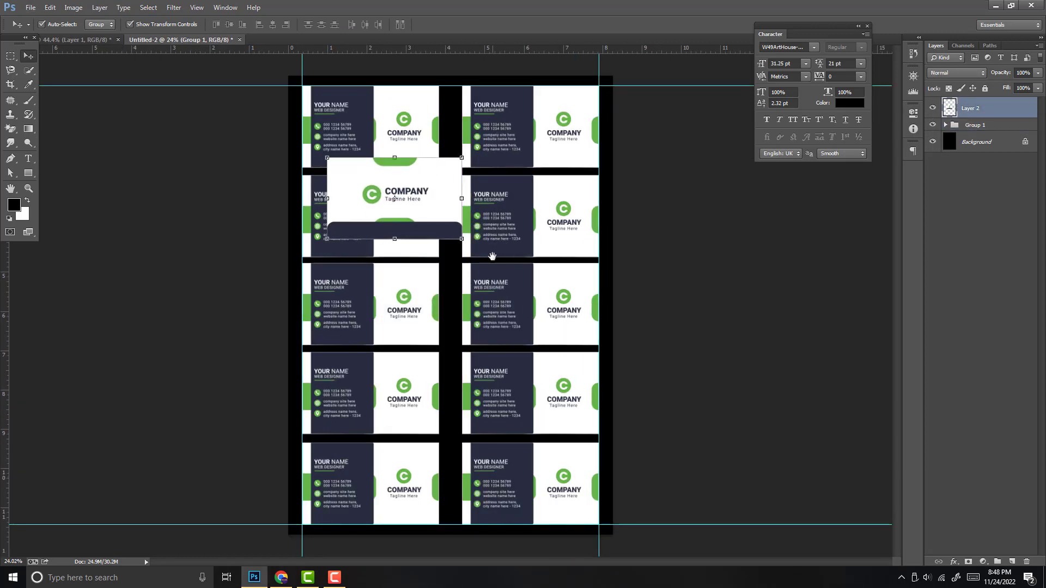
{"action": "scroll", "coordinate": [493, 256], "scroll_direction": "up", "scroll_amount": 4}
{"action": "left_click_drag", "start_coordinate": [537, 246], "coordinate": [606, 384]}
{"action": "left_click_drag", "start_coordinate": [451, 285], "coordinate": [414, 182]}
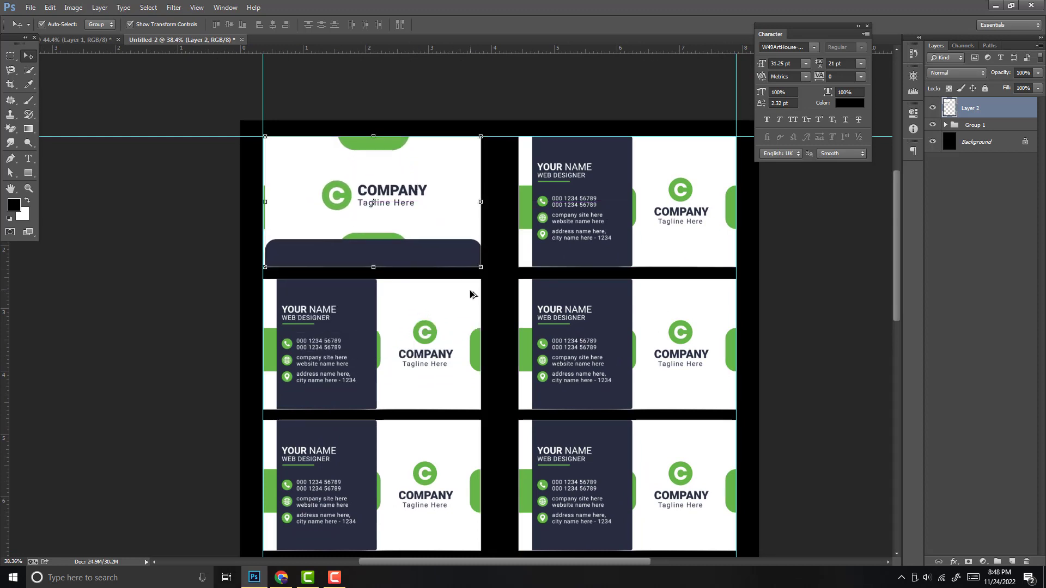
{"action": "scroll", "coordinate": [470, 290], "scroll_direction": "up", "scroll_amount": 2}
{"action": "scroll", "coordinate": [487, 267], "scroll_direction": "up", "scroll_amount": 1}
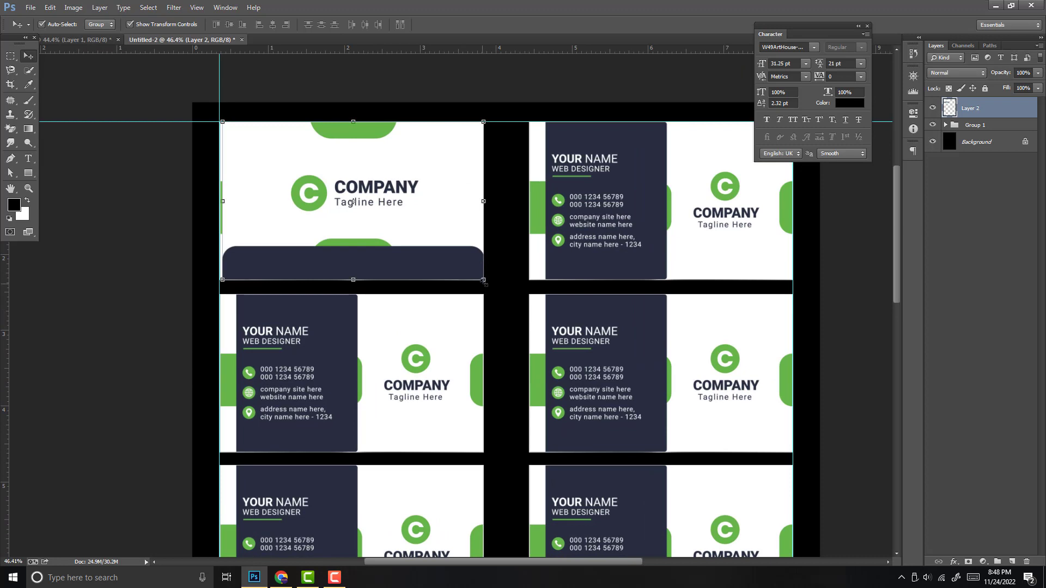
- Move the pasted card to the vertical guide and stretch its right edge so it exactly covers the first card
{"action": "mouse_move", "coordinate": [483, 281]}
{"action": "left_mouse_down"}
{"action": "mouse_move", "coordinate": [493, 295]}
{"action": "mouse_move", "coordinate": [511, 285]}
{"action": "mouse_move", "coordinate": [502, 299]}
{"action": "mouse_move", "coordinate": [467, 264]}
{"action": "mouse_move", "coordinate": [483, 266]}
{"action": "mouse_move", "coordinate": [483, 280]}
{"action": "mouse_move", "coordinate": [476, 274]}
{"action": "left_mouse_up"}
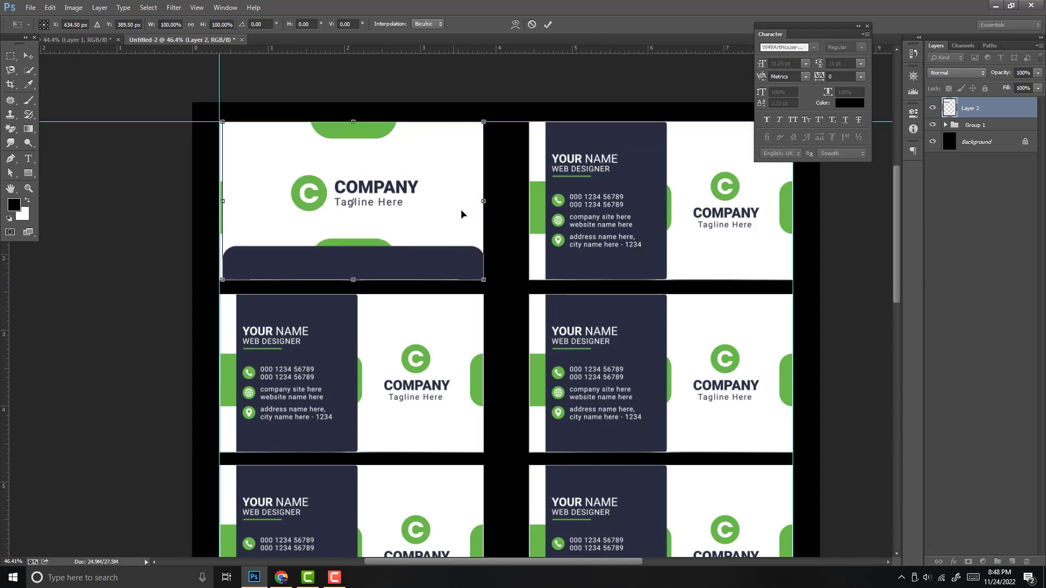
{"action": "left_click_drag", "start_coordinate": [447, 215], "coordinate": [444, 216]}
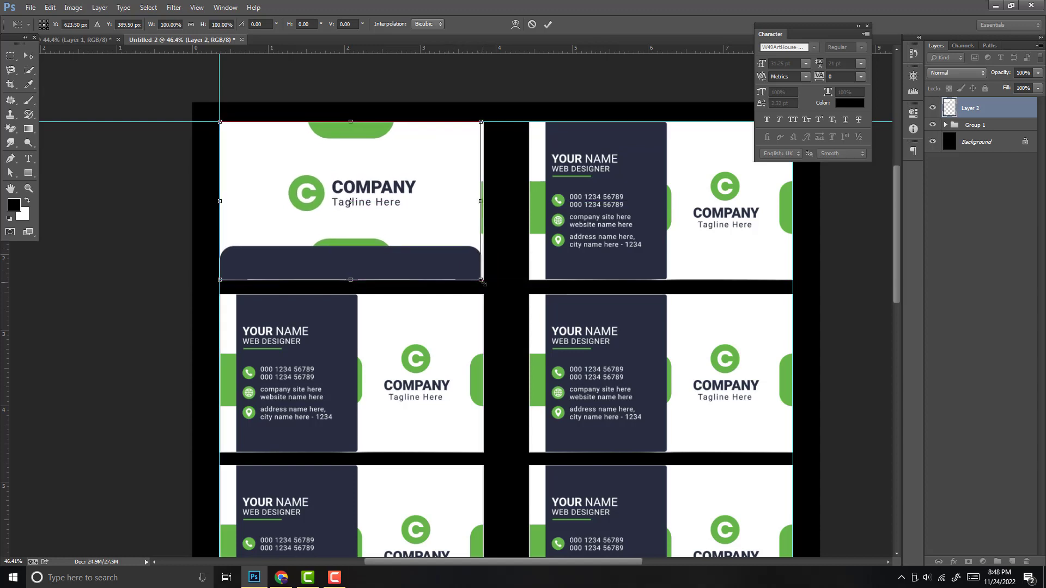
{"action": "left_click_drag", "start_coordinate": [483, 281], "coordinate": [486, 281]}
{"action": "key", "text": "Return"}
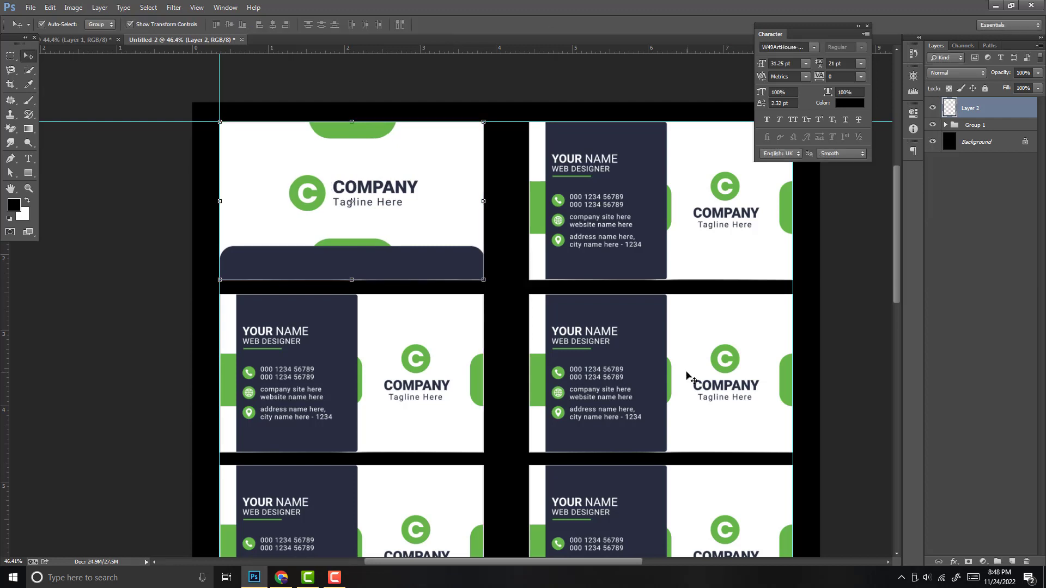
- Duplicate the centred-logo card into the right column and copy the pair down over the four remaining rows
{"action": "scroll", "coordinate": [625, 193], "scroll_direction": "down", "scroll_amount": 1}
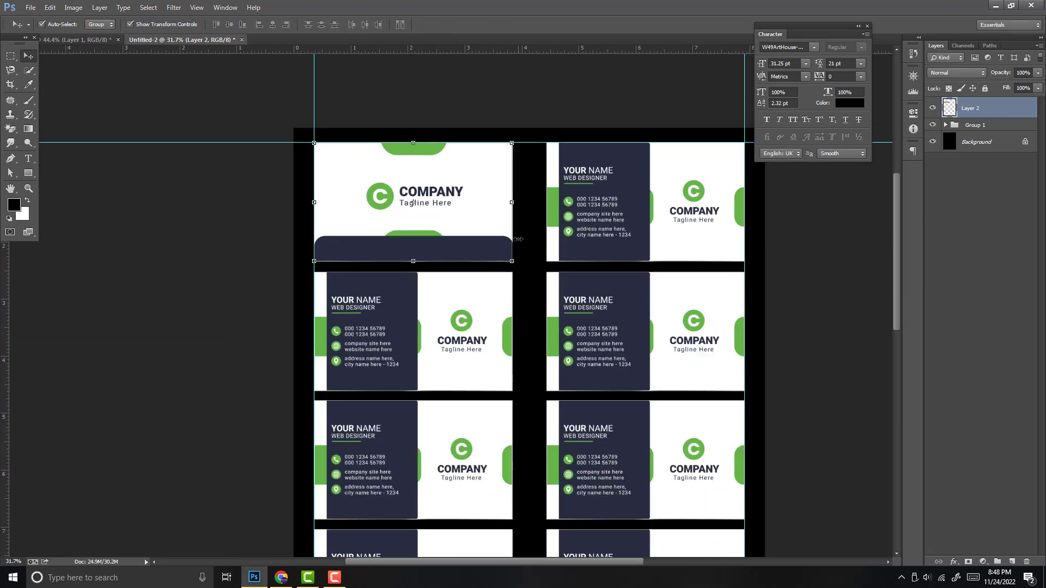
{"action": "scroll", "coordinate": [585, 226], "scroll_direction": "down", "scroll_amount": 1}
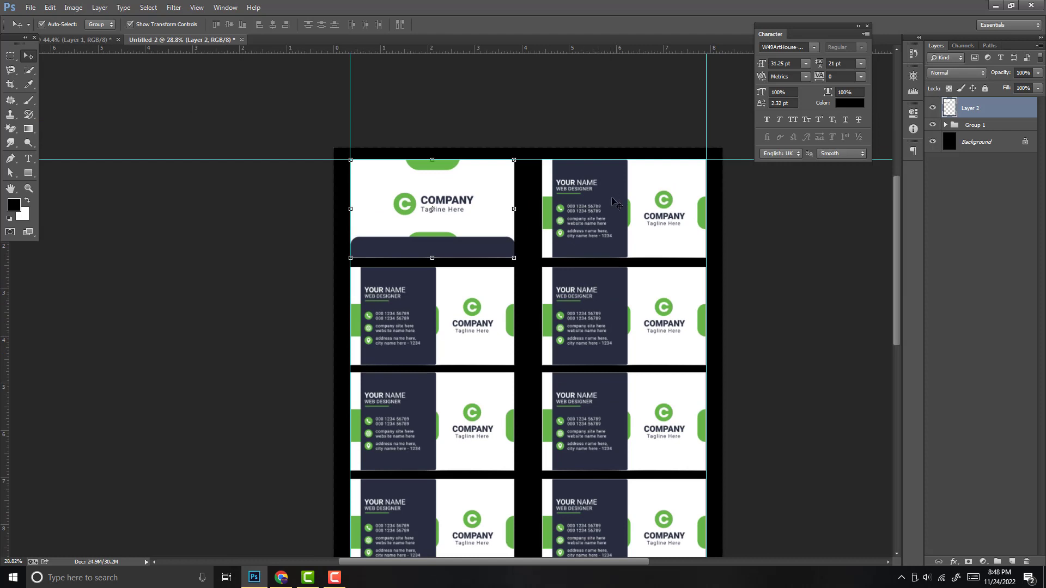
{"action": "scroll", "coordinate": [615, 202], "scroll_direction": "down", "scroll_amount": 1}
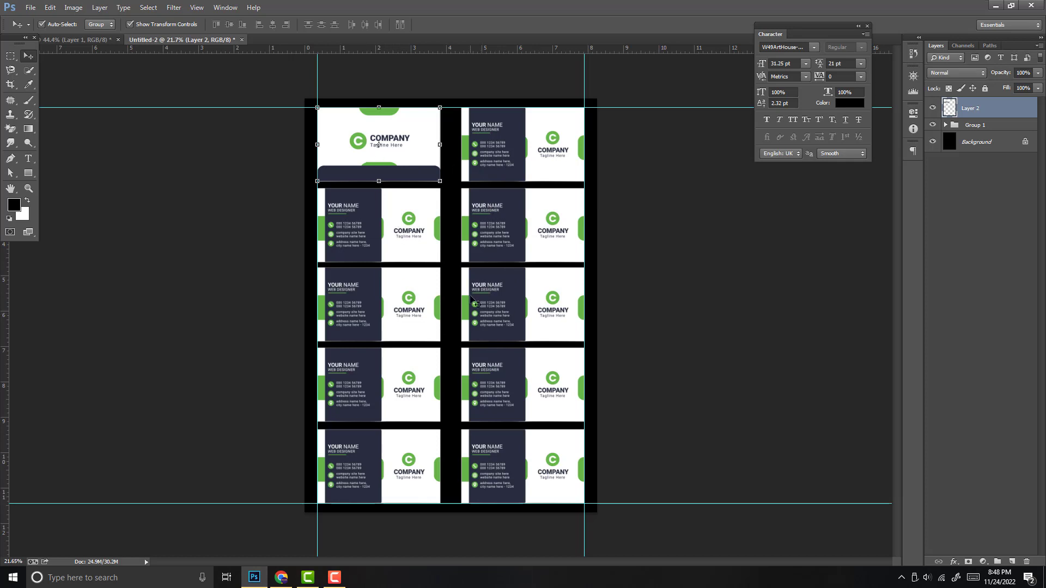
{"action": "left_click_drag", "start_coordinate": [402, 146], "coordinate": [542, 150]}
{"action": "left_click", "coordinate": [400, 142], "text": "shift"}
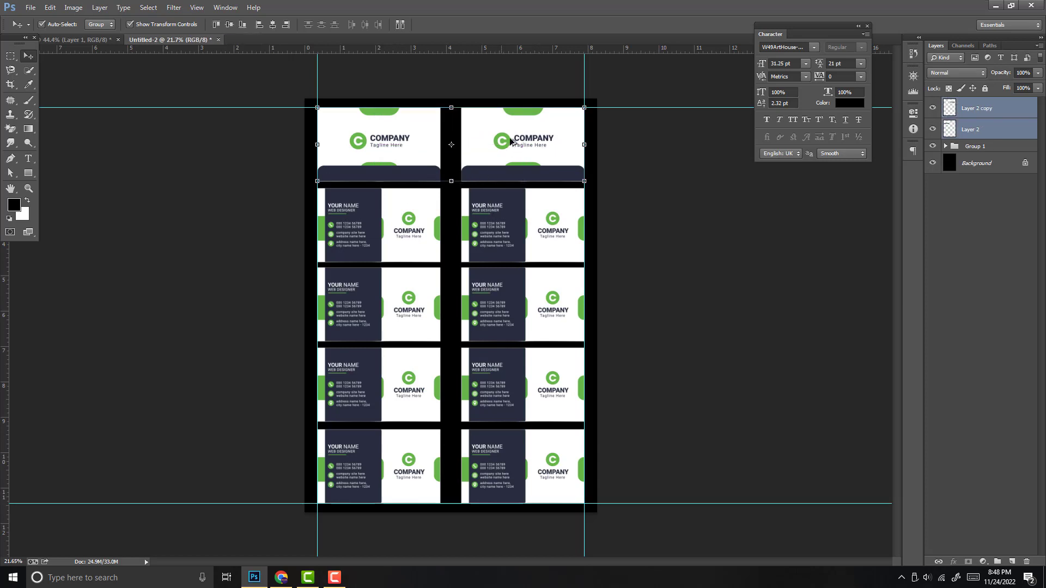
{"action": "left_click_drag", "start_coordinate": [401, 143], "coordinate": [484, 449]}
- Group the ten centred-logo card layers, toggle both groups to compare their positions, and leave only the card backs showing
{"action": "left_click", "coordinate": [980, 291], "text": "shift"}
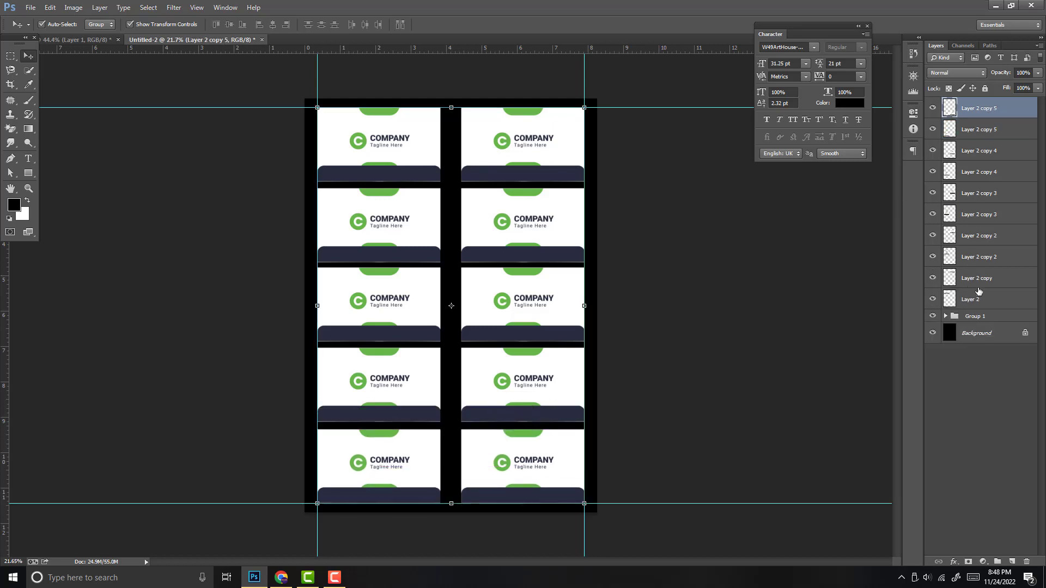
{"action": "key", "text": "ctrl+g"}
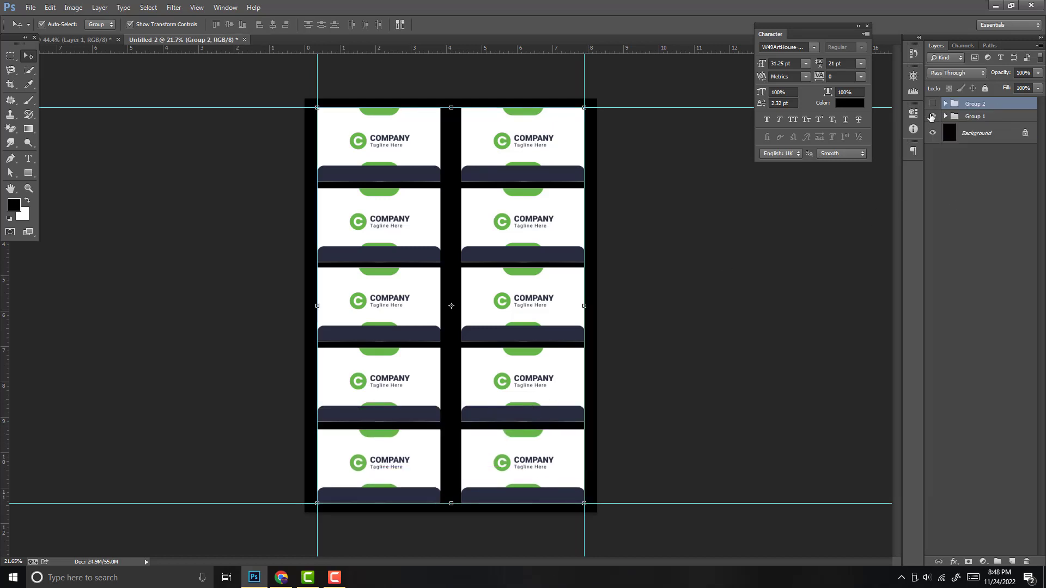
{"action": "left_click", "coordinate": [932, 104]}
{"action": "left_click", "coordinate": [932, 116]}
{"action": "left_click", "coordinate": [933, 117]}
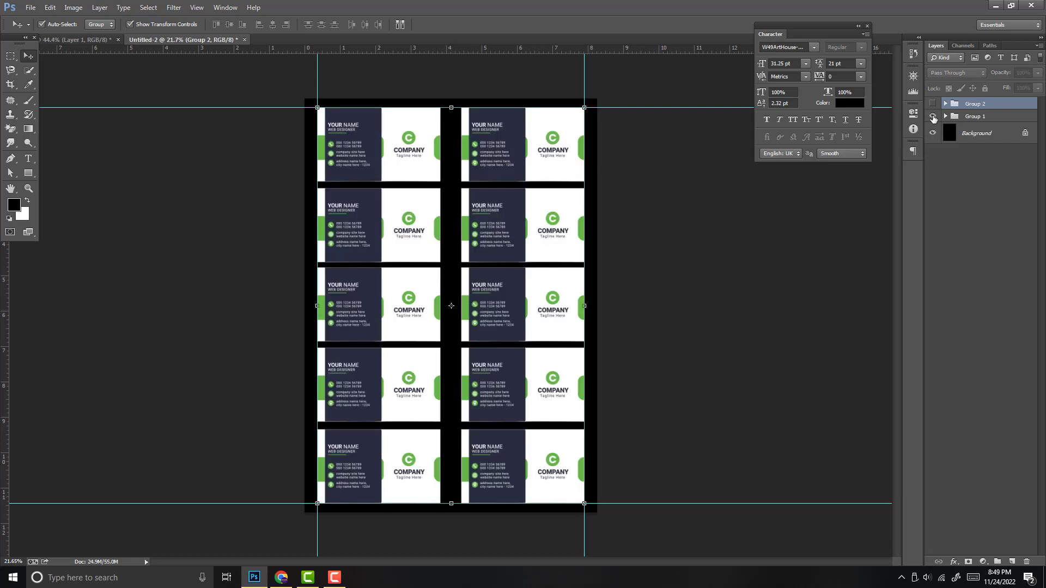
{"action": "left_click", "coordinate": [932, 116]}
{"action": "left_click", "coordinate": [932, 104]}
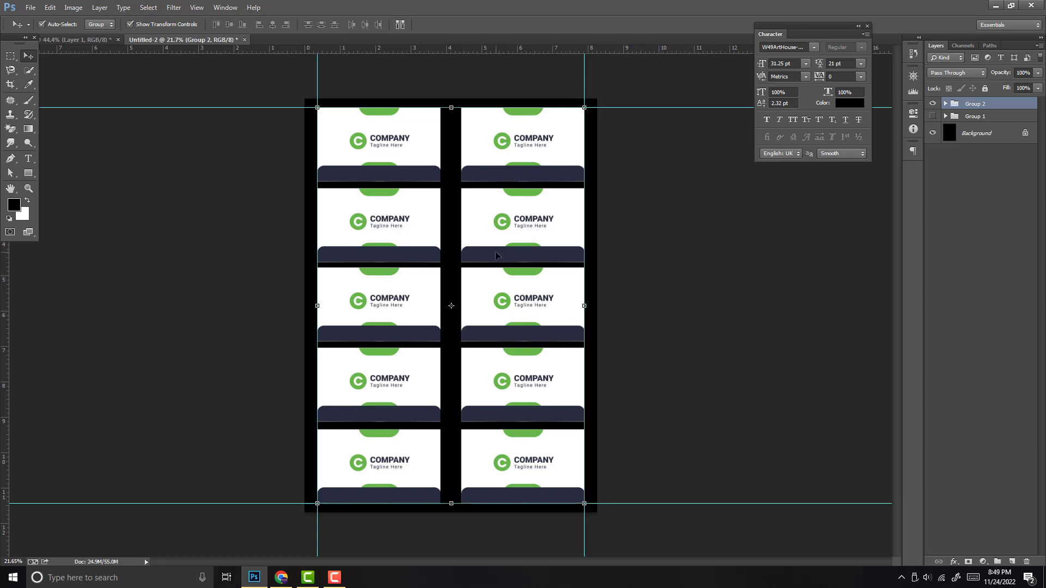
- Delete both card groups and clear the guides from the A4 page
{"action": "left_click", "coordinate": [952, 120], "text": "shift"}
{"action": "key", "text": "Delete"}
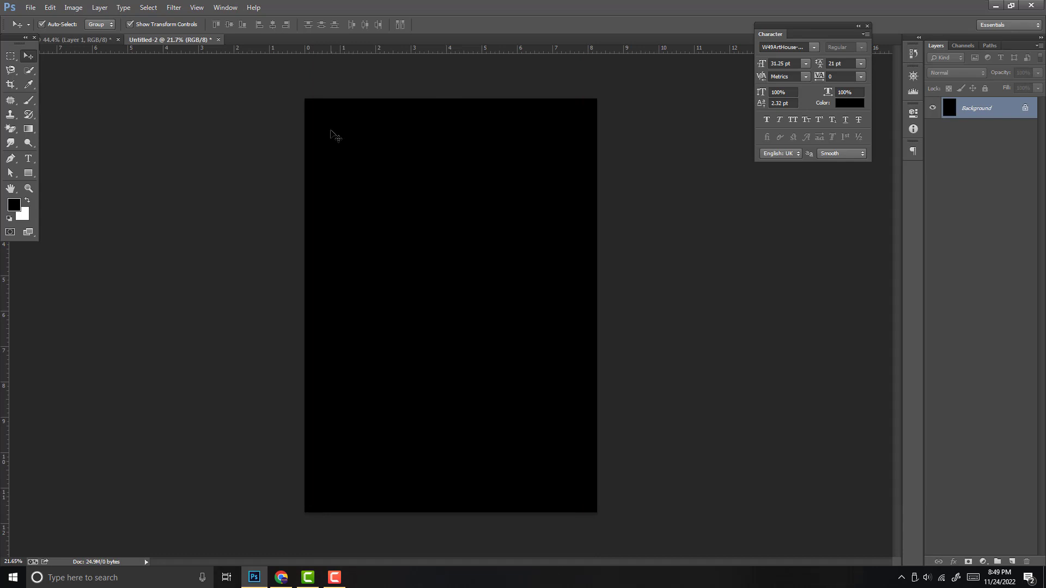
- Copy the centred-logo card from the design document into the A4 page and move it near the page's upper edge
{"action": "left_click", "coordinate": [99, 41]}
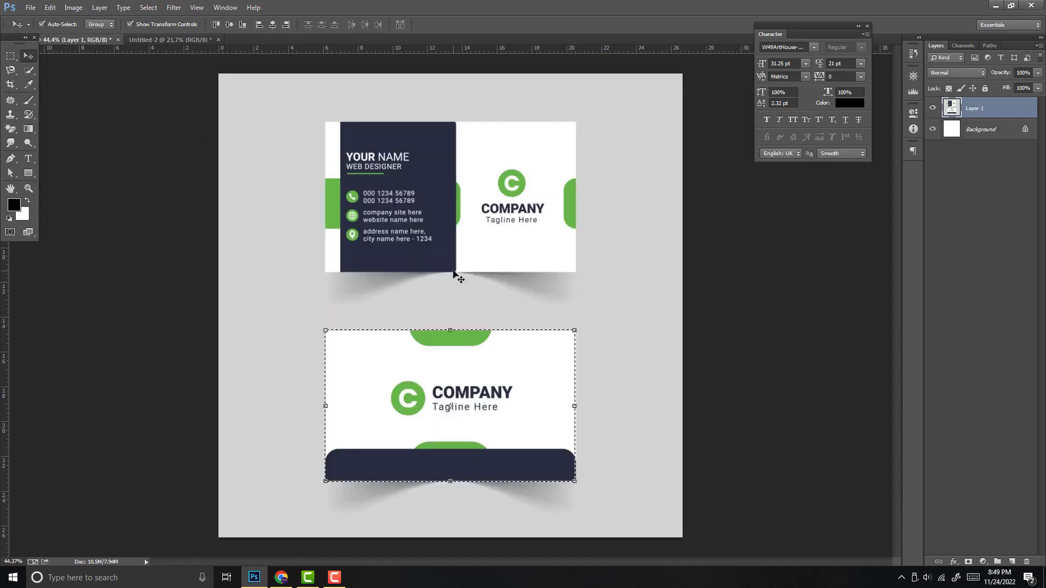
{"action": "key", "text": "ctrl+d"}
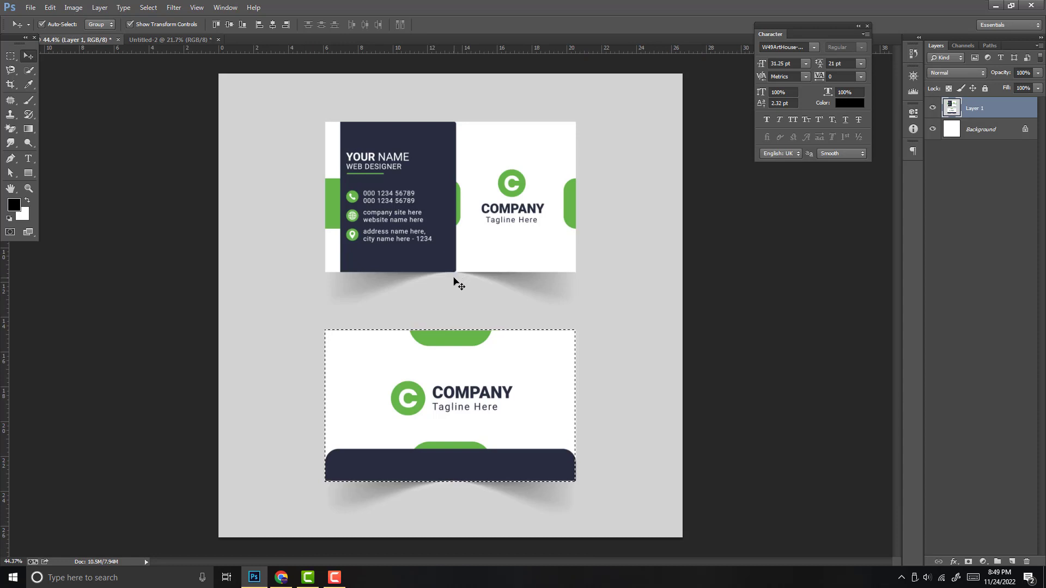
{"action": "key", "text": "ctrl+Tab"}
{"action": "key", "text": "ctrl+v"}
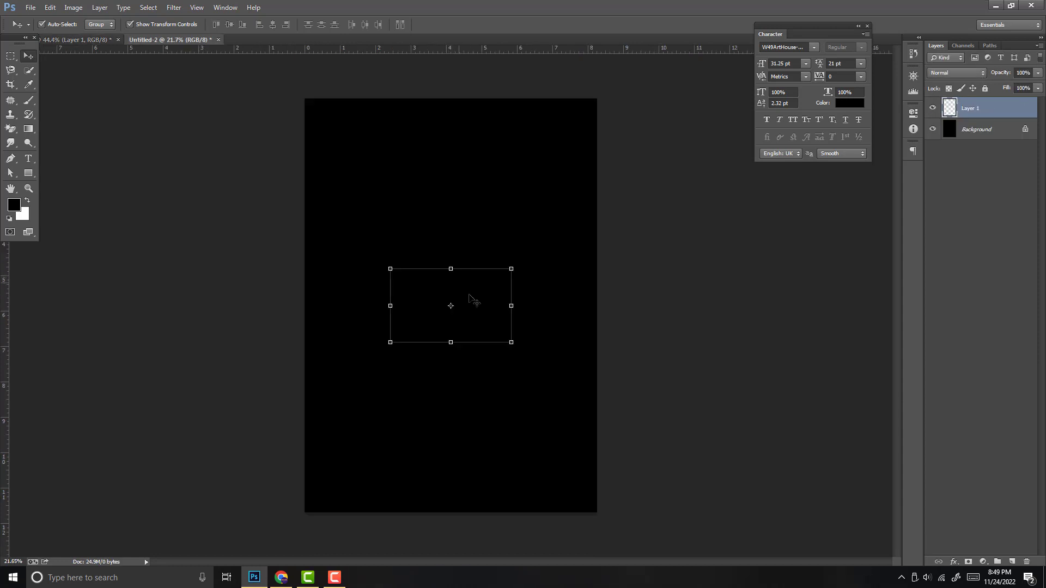
{"action": "left_click_drag", "start_coordinate": [478, 308], "coordinate": [480, 187]}
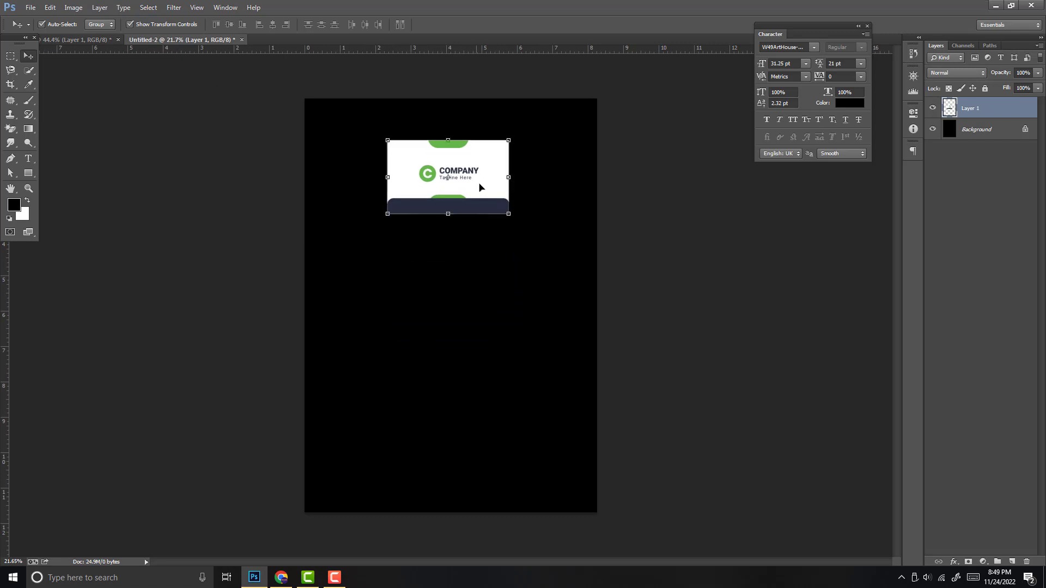
- Duplicate the card in place and merge the copy into the original card layer
{"action": "key", "text": "Return"}
{"action": "scroll", "coordinate": [520, 249], "scroll_direction": "up", "scroll_amount": 2}
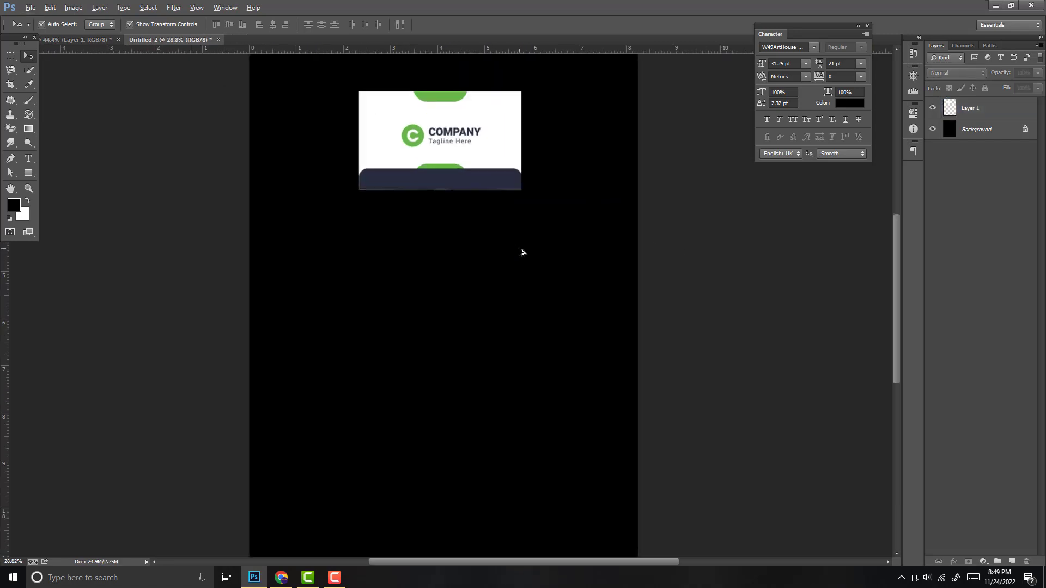
{"action": "left_click_drag", "start_coordinate": [562, 160], "coordinate": [561, 192]}
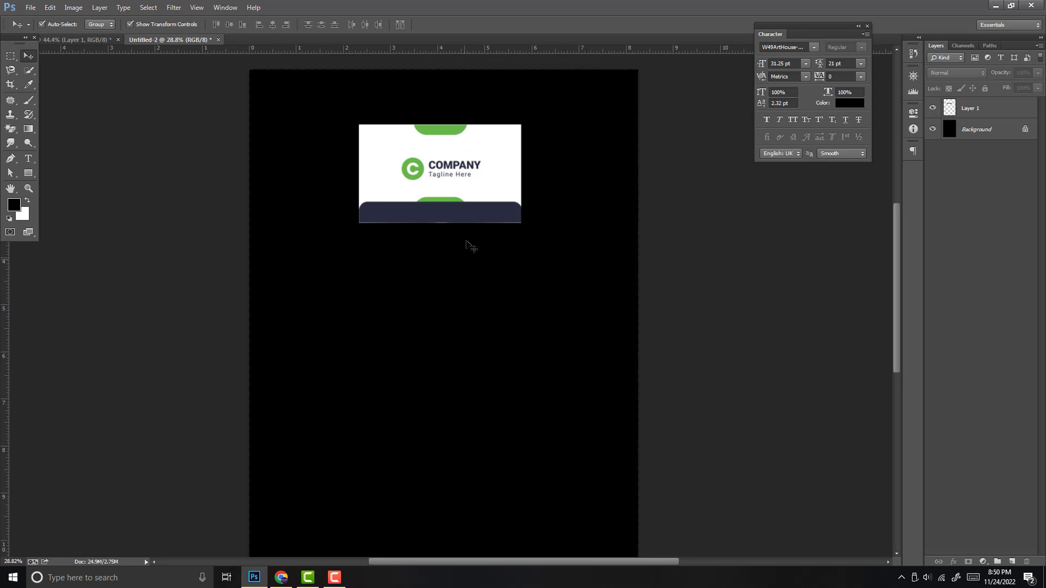
{"action": "mouse_move", "coordinate": [466, 175]}
{"action": "left_mouse_down"}
{"action": "mouse_move", "coordinate": [465, 307]}
{"action": "mouse_move", "coordinate": [459, 176]}
{"action": "left_mouse_up"}
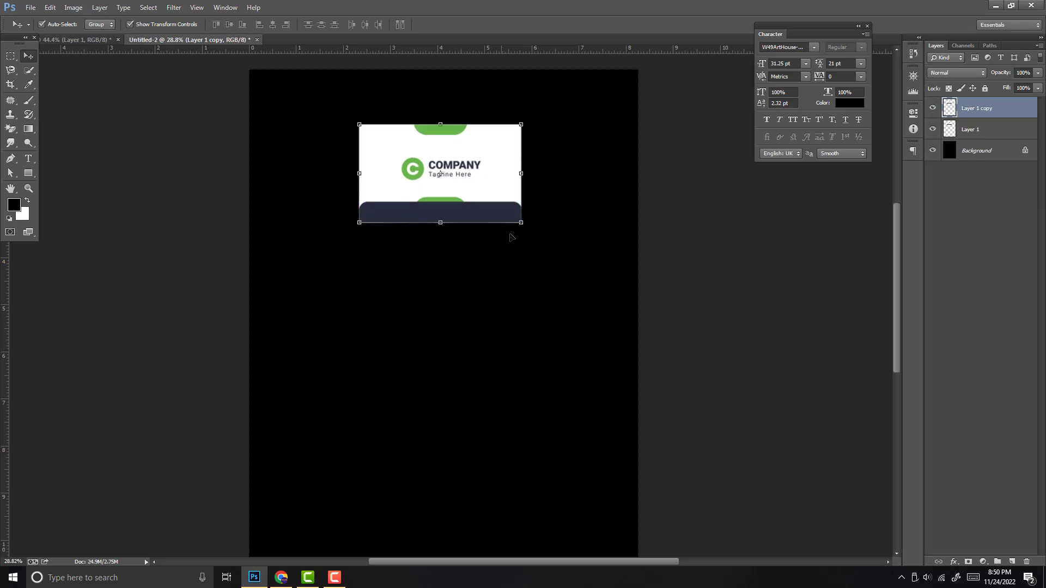
{"action": "key", "text": "ctrl+e"}
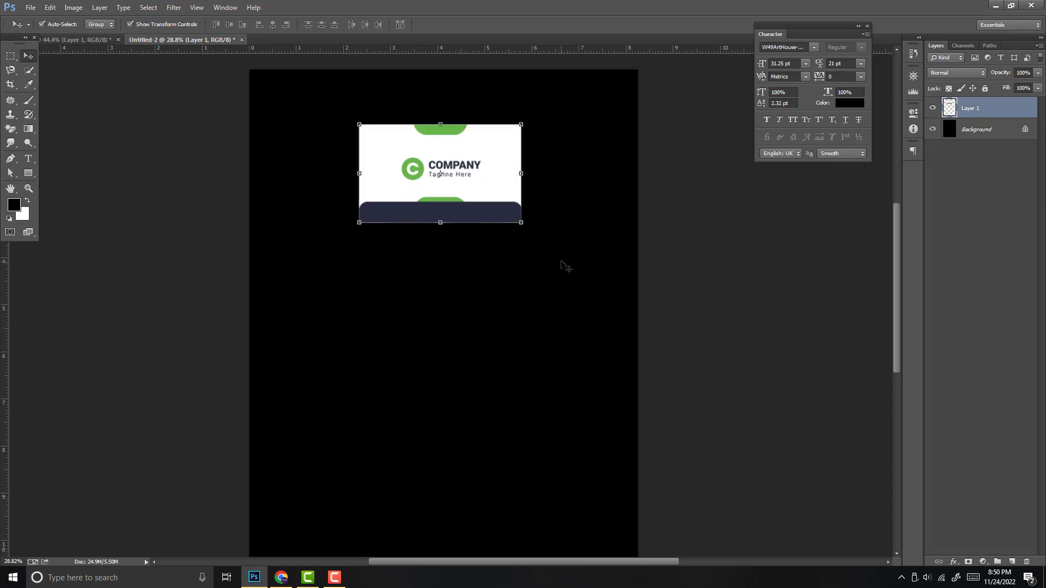
- Reposition the card by eye around the upper middle of the page
{"action": "scroll", "coordinate": [563, 263], "scroll_direction": "up", "scroll_amount": 1}
{"action": "scroll", "coordinate": [565, 212], "scroll_direction": "up", "scroll_amount": 1}
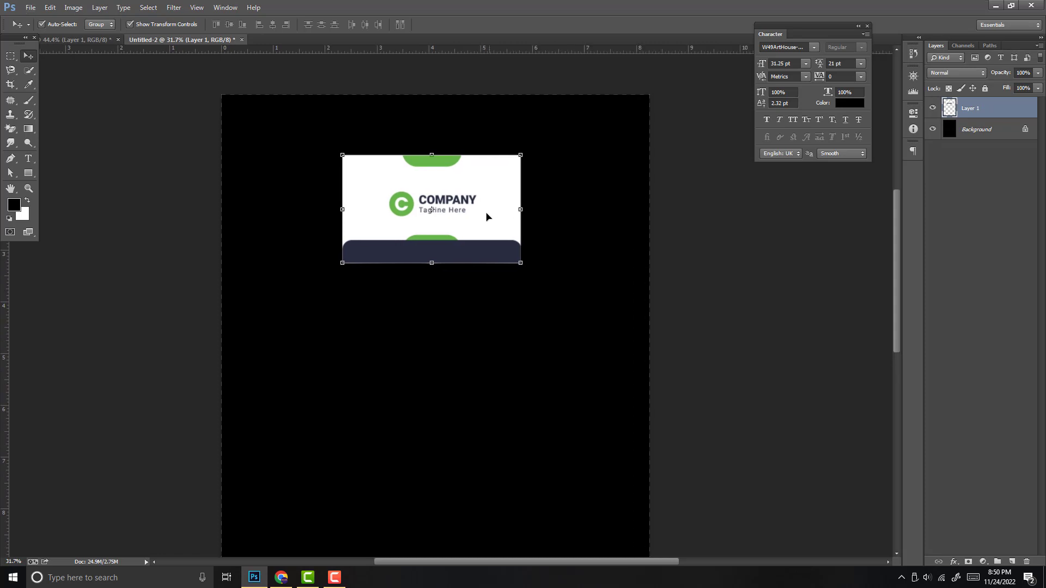
{"action": "left_click_drag", "start_coordinate": [488, 217], "coordinate": [477, 180]}
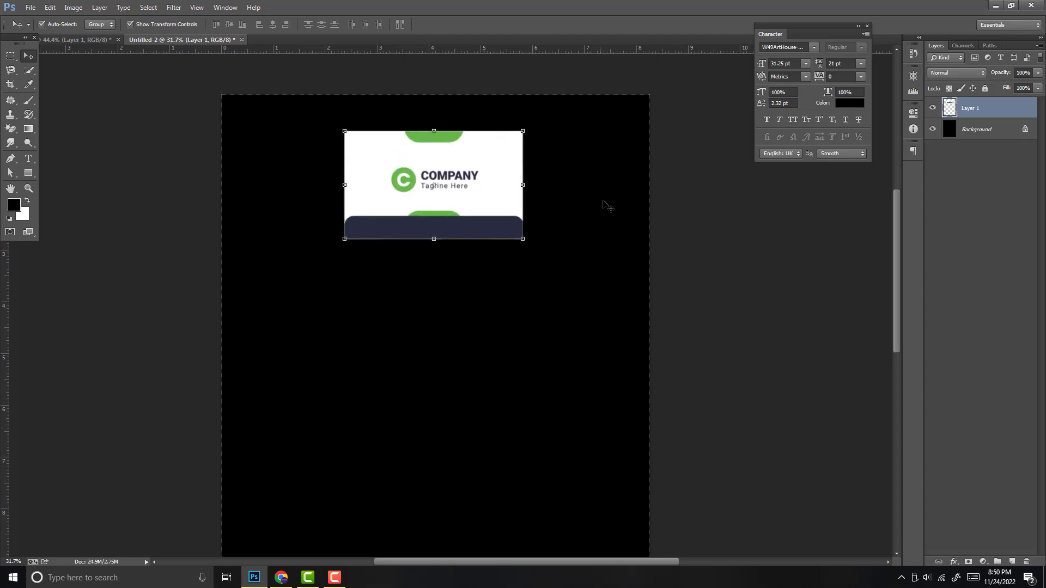
{"action": "mouse_move", "coordinate": [479, 184]}
{"action": "left_mouse_down"}
{"action": "mouse_move", "coordinate": [485, 169]}
{"action": "mouse_move", "coordinate": [482, 177]}
{"action": "left_mouse_up"}
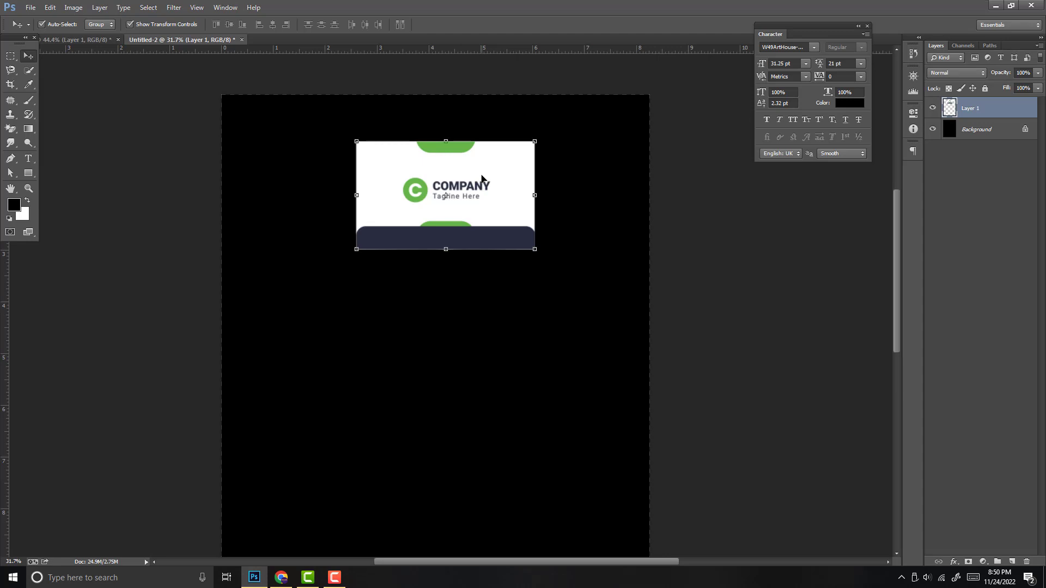
- Centre the card horizontally on the page, using a selection of the whole canvas as the alignment reference
{"action": "key", "text": "ctrl+a"}
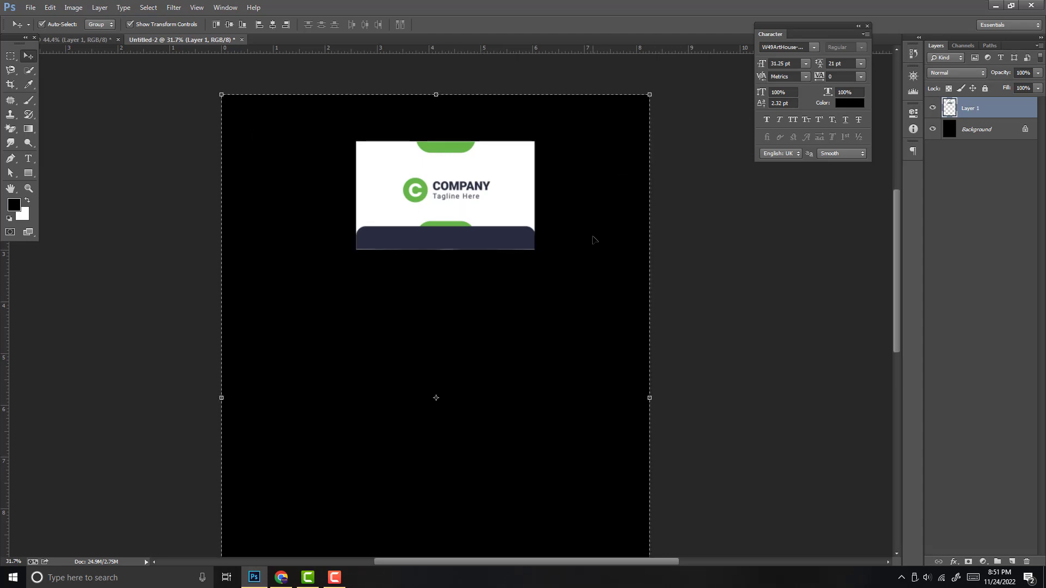
{"action": "left_click_drag", "start_coordinate": [457, 199], "coordinate": [447, 175]}
{"action": "key", "text": "ctrl+z"}
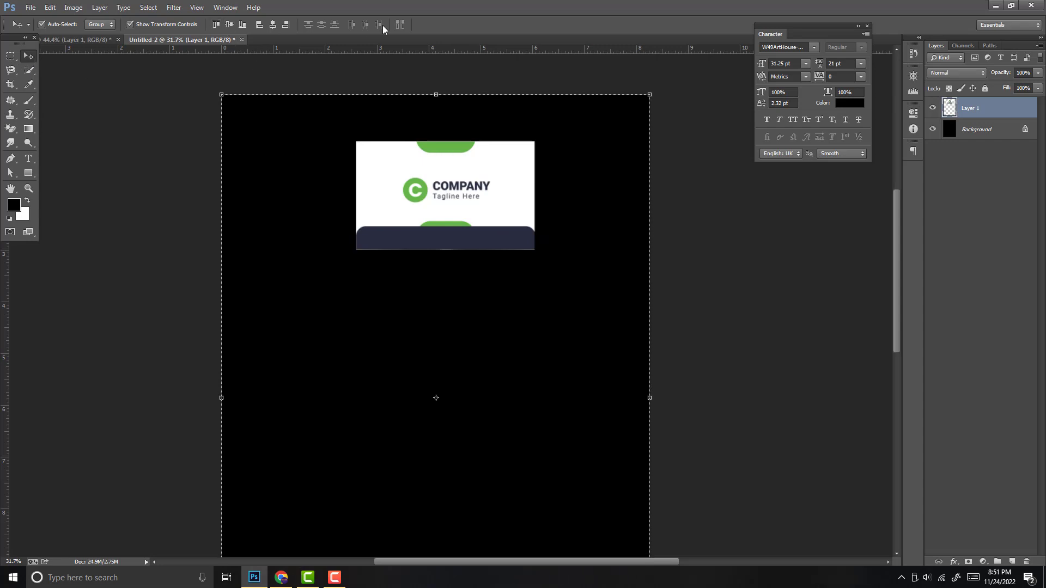
{"action": "left_click", "coordinate": [273, 26]}
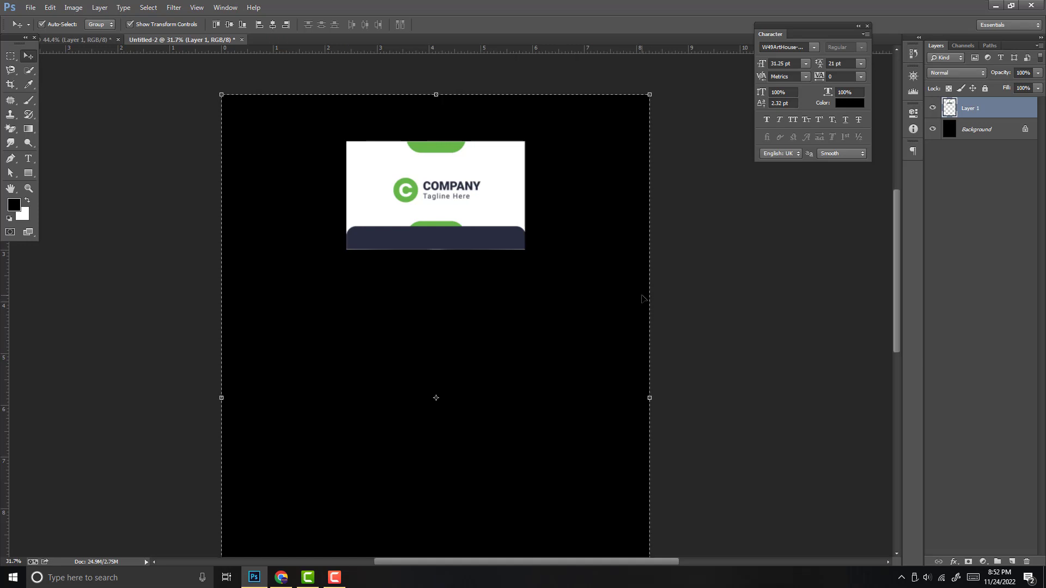
{"action": "key", "text": "ctrl+d"}
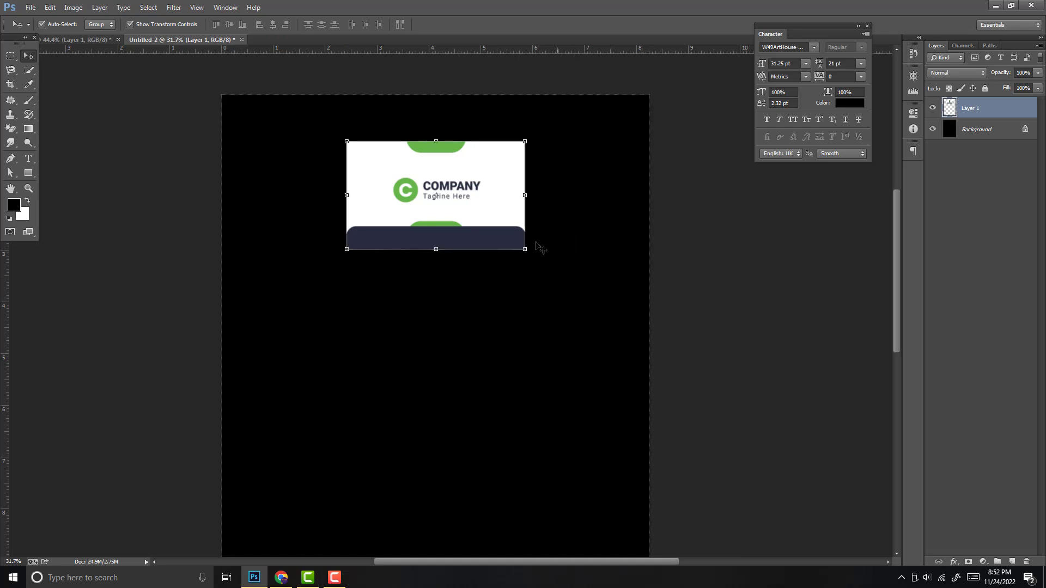
- Switch to the business card design document, clear the old selection, and draw a rectangular selection around the upper card with contact details
{"action": "left_click", "coordinate": [82, 41]}
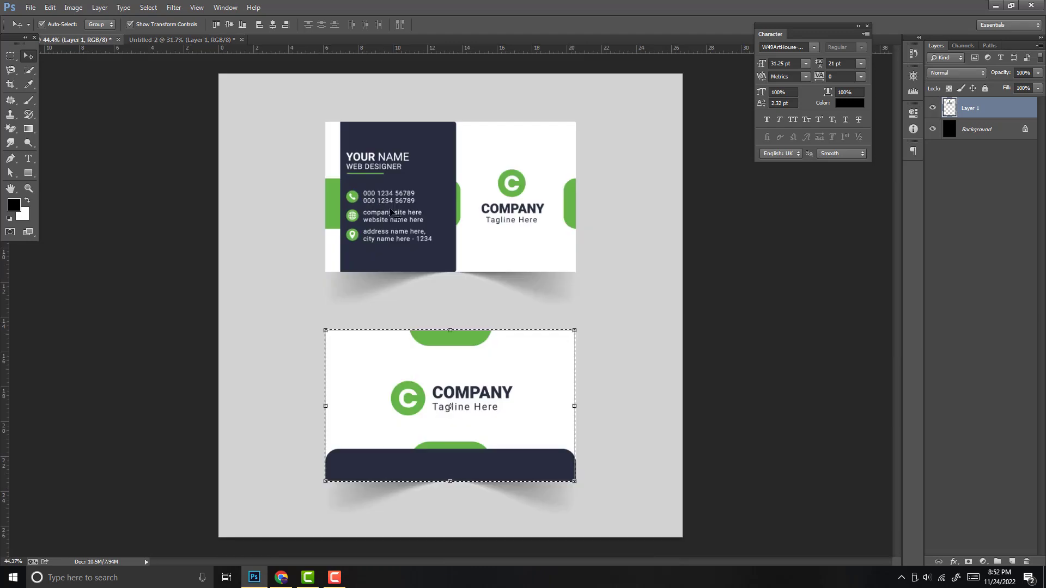
{"action": "left_click", "coordinate": [200, 41]}
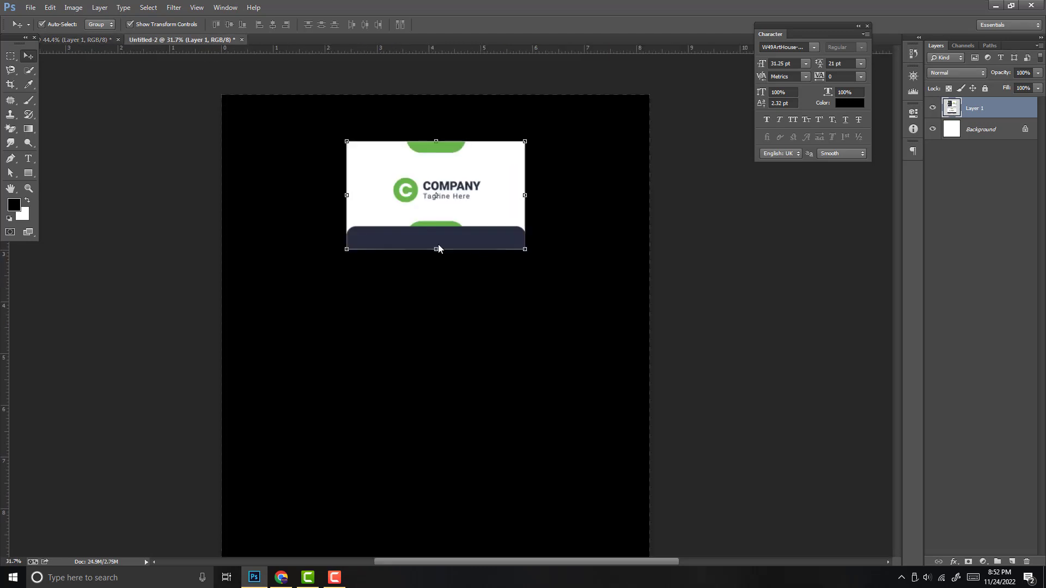
{"action": "left_click", "coordinate": [85, 41]}
{"action": "key", "text": "m"}
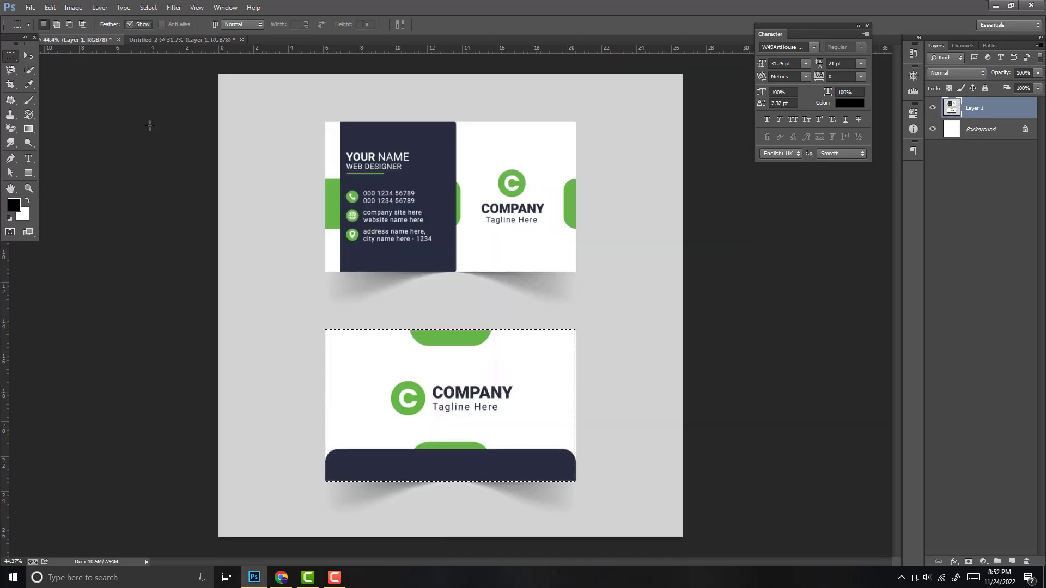
{"action": "left_click", "coordinate": [406, 256]}
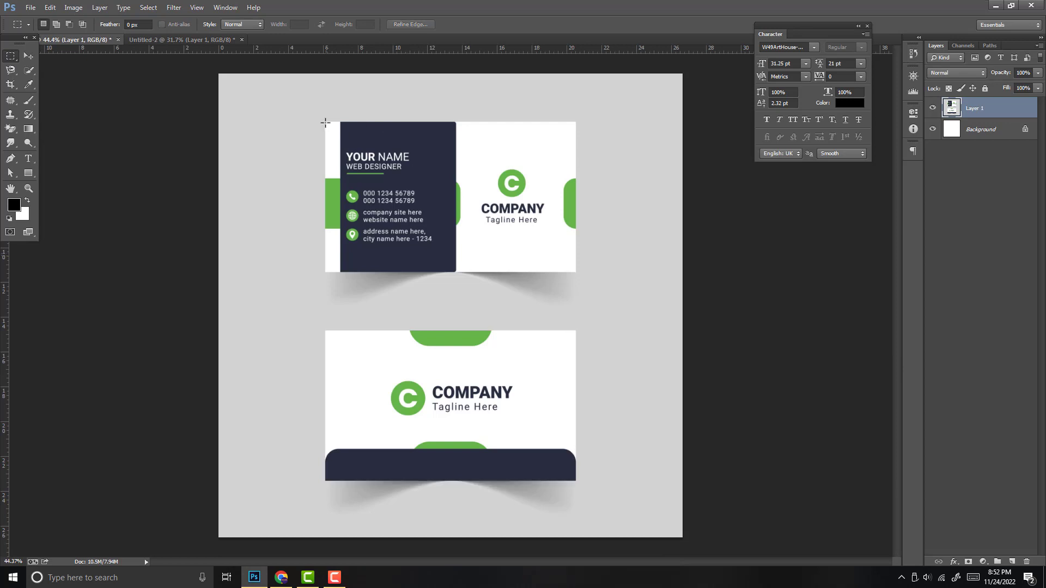
{"action": "left_click_drag", "start_coordinate": [326, 122], "coordinate": [575, 273]}
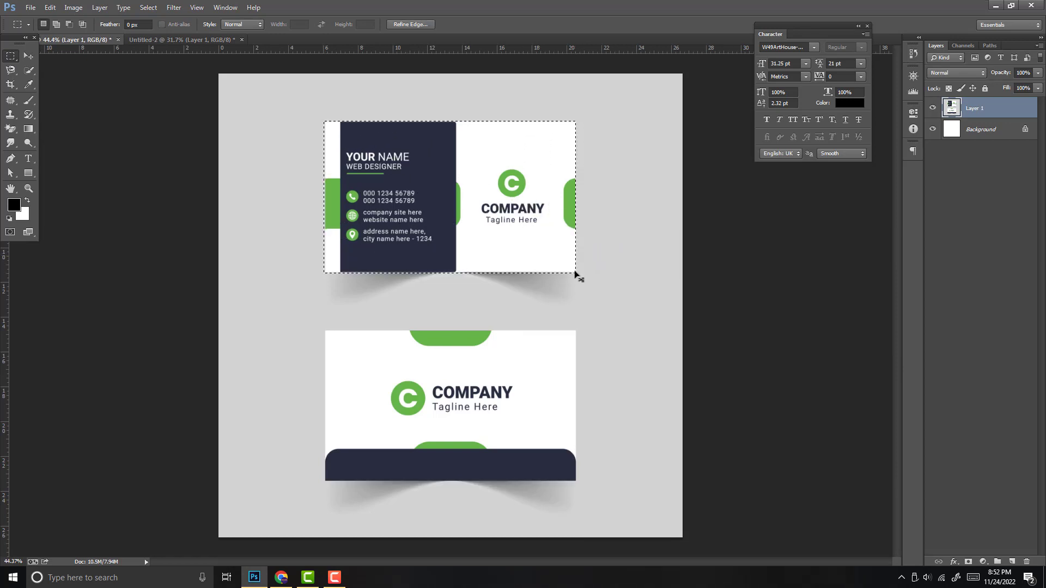
- Paste the contact-details card into the A4 document and move it directly over the centred-logo card
{"action": "key", "text": "ctrl+Tab"}
{"action": "key", "text": "ctrl+v"}
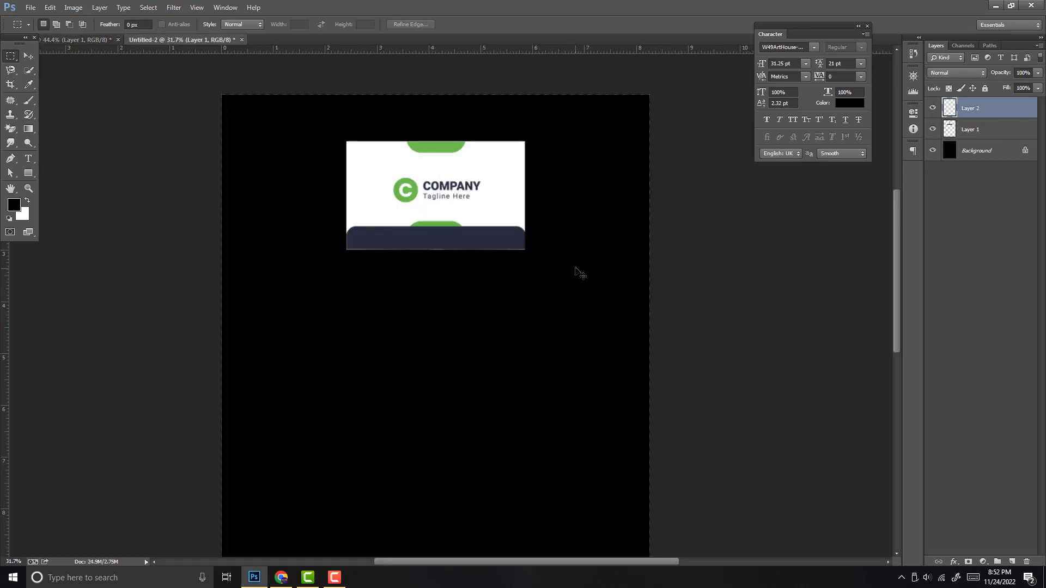
{"action": "key", "text": "v"}
{"action": "left_click_drag", "start_coordinate": [462, 296], "coordinate": [446, 192]}
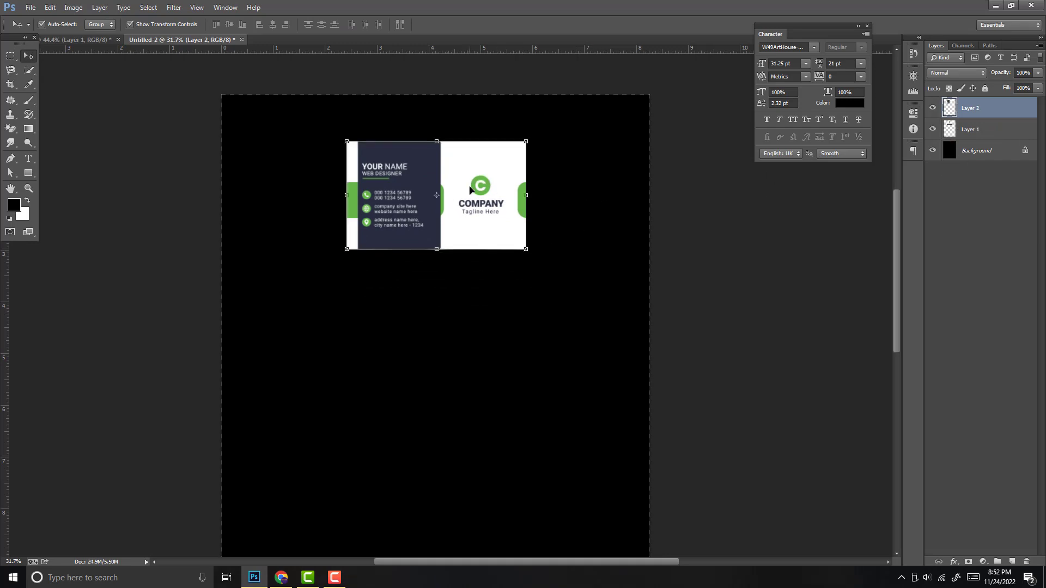
- Centre the contact-details card horizontally on the page, using a selection of the whole canvas as the reference, and clear the selection
{"action": "key", "text": "ctrl+a"}
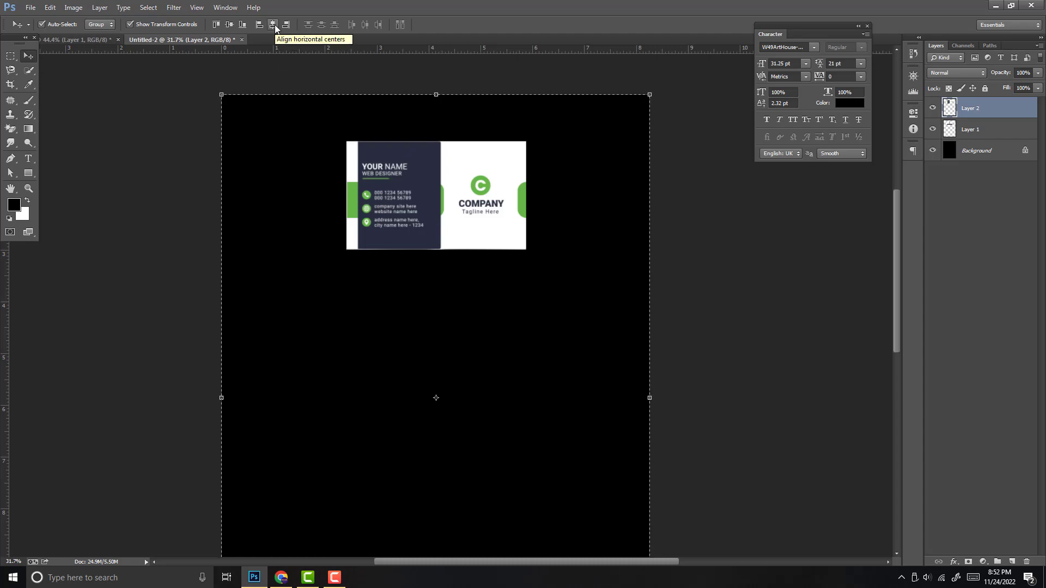
{"action": "left_click", "coordinate": [275, 24]}
{"action": "key", "text": "ctrl+d"}
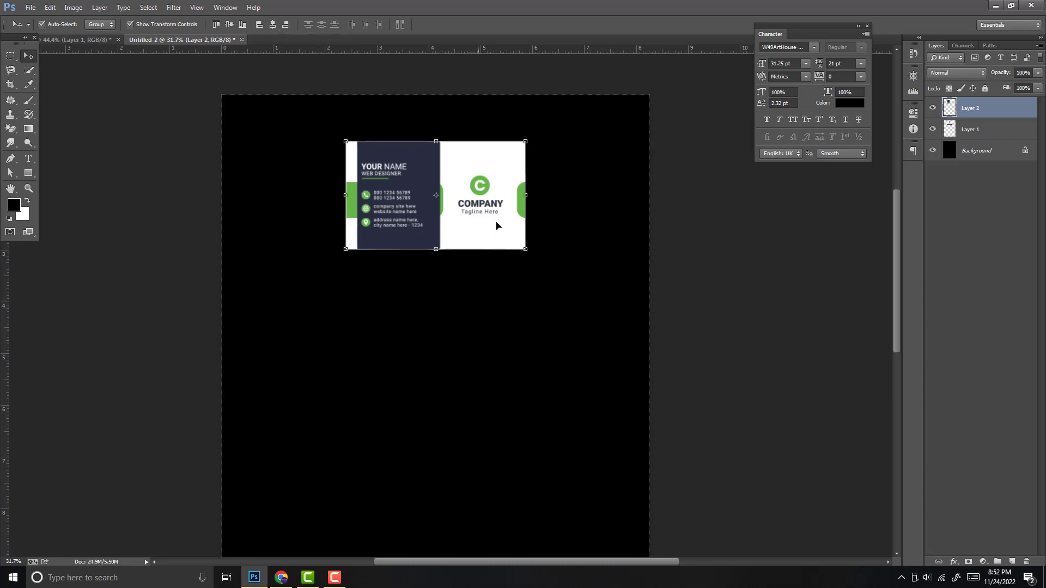
- View each card side alone by hiding the other layer, first the centred-logo card on Layer 1, then the contact-details card on Layer 2
{"action": "left_click", "coordinate": [932, 107]}
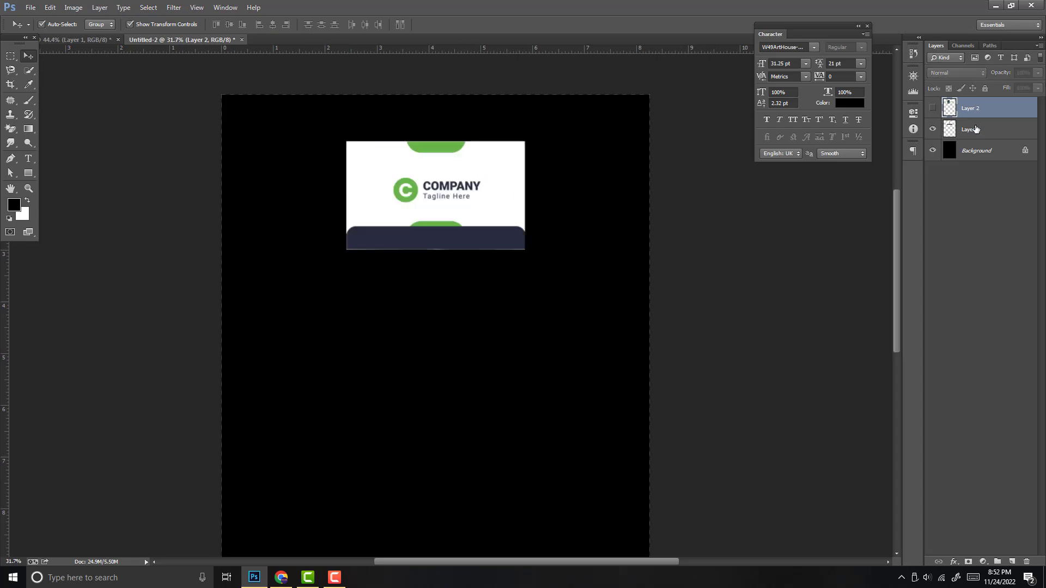
{"action": "left_click", "coordinate": [975, 129]}
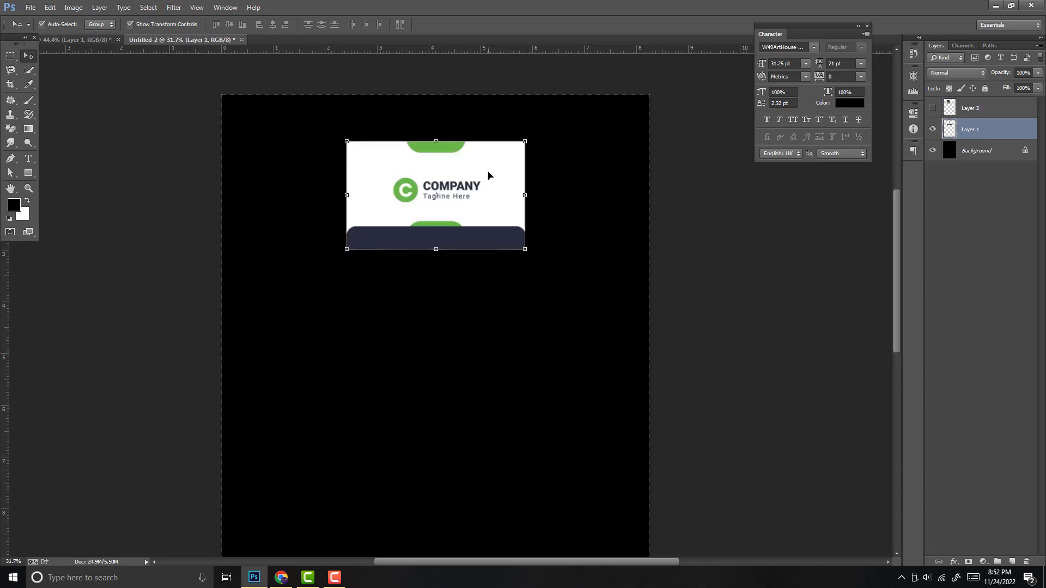
{"action": "left_click", "coordinate": [933, 129]}
{"action": "left_click", "coordinate": [934, 108]}
{"action": "left_click", "coordinate": [964, 111]}
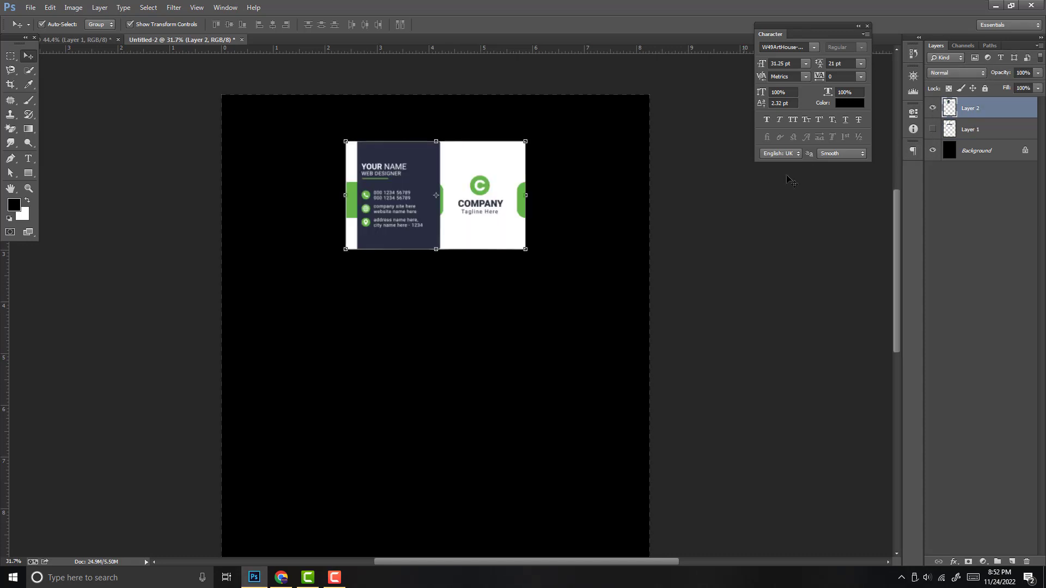
- Compare the alignment of both sides by repeatedly hiding and showing Layer 2 over Layer 1, leaving both layers visible
{"action": "left_click", "coordinate": [932, 108]}
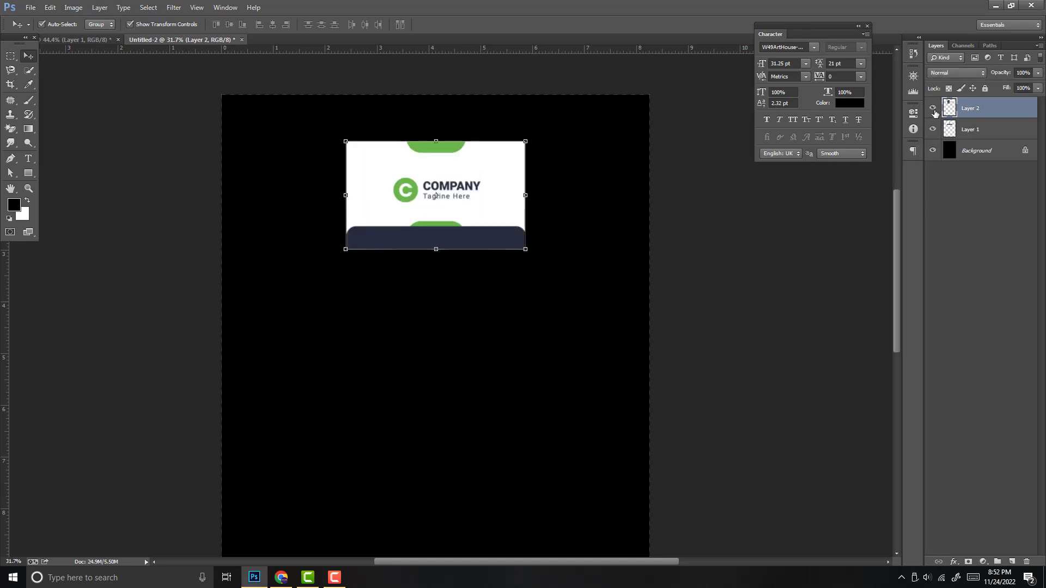
{"action": "left_click", "coordinate": [933, 108]}
{"action": "left_click", "coordinate": [933, 109]}
{"action": "left_click", "coordinate": [933, 108]}
{"action": "left_click", "coordinate": [933, 109]}
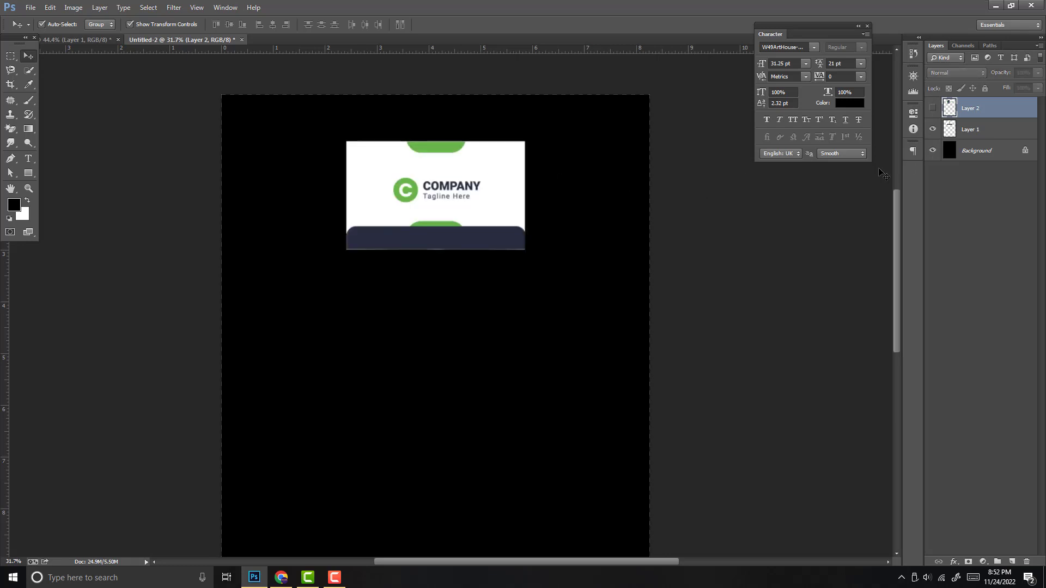
{"action": "left_click", "coordinate": [933, 109]}
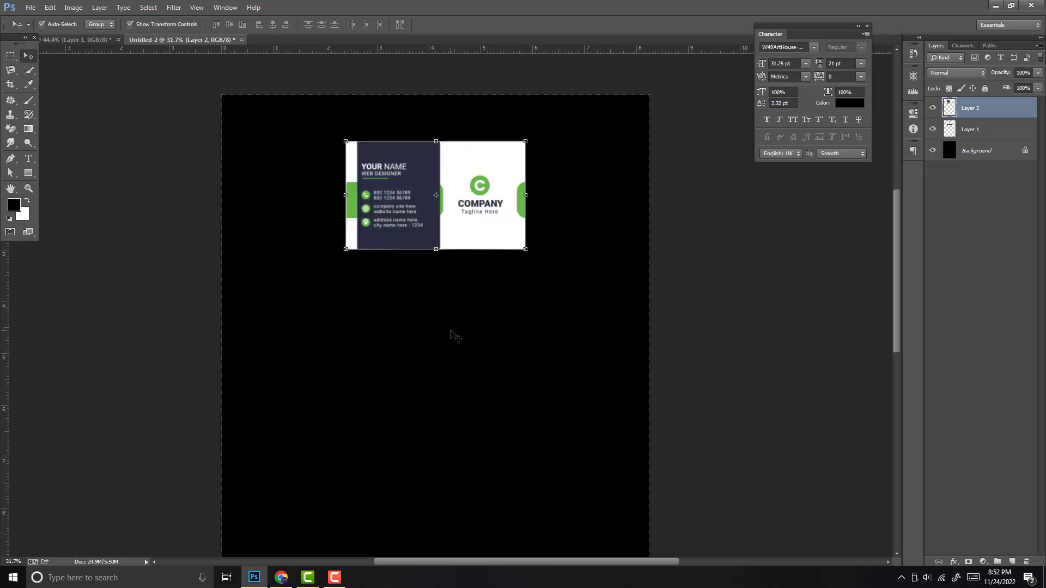